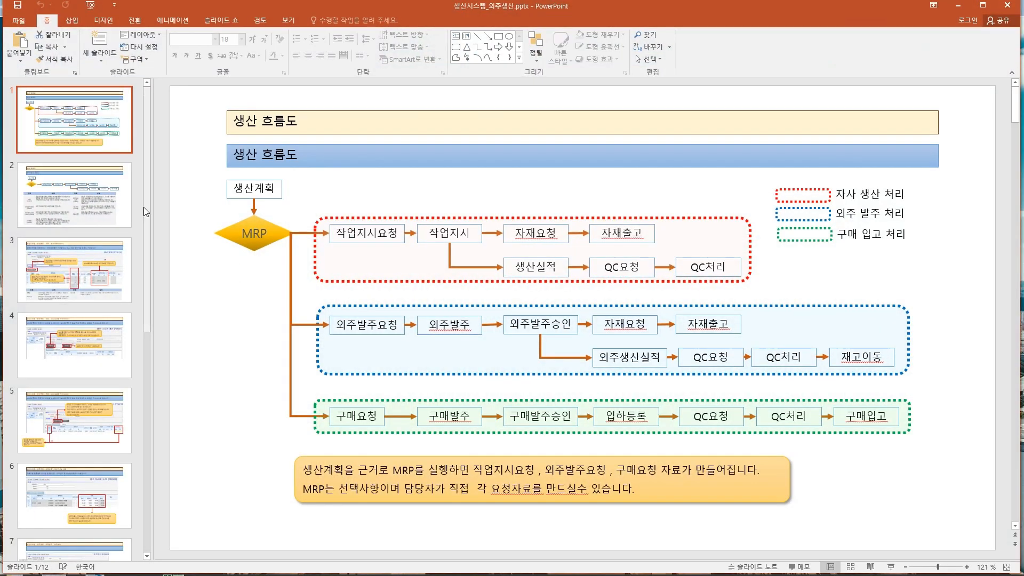
- Switch to the 생산시스템_외주생산.pptx presentation and look through its slides from 생산계획(PD012) onward
left_click(92, 217)
left_click(72, 271)
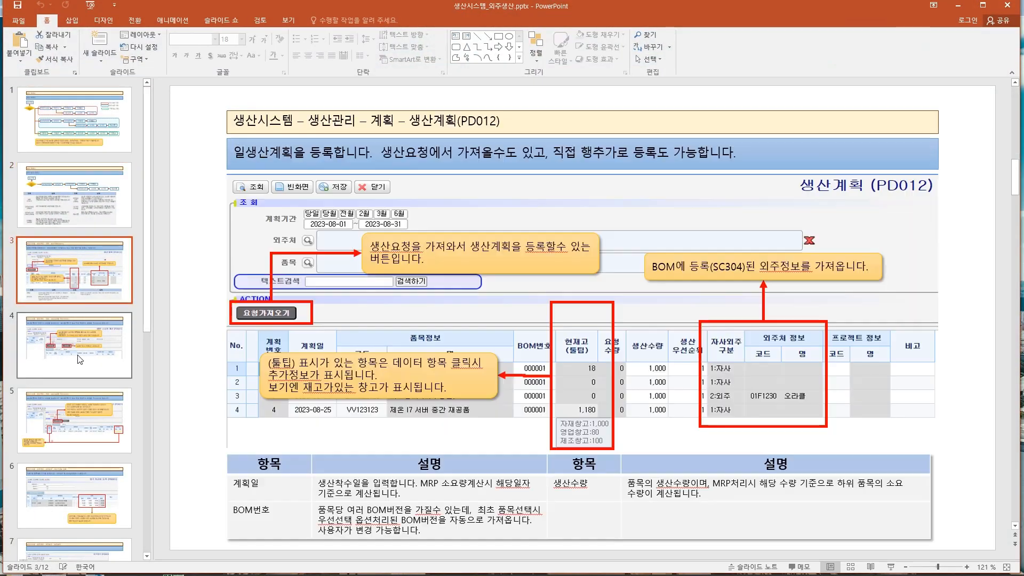
left_click(64, 346)
left_click(57, 428)
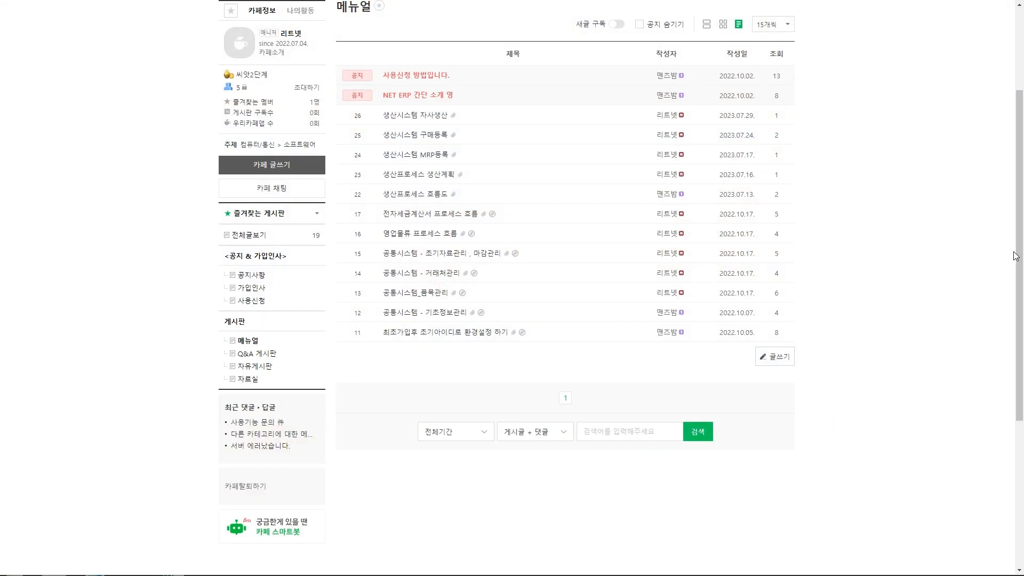
- Switch to the NET ERP café in the browser and look at its address and the 메뉴얼 board's post list
scroll(1011, 211, "up", 1)
scroll(1012, 210, "up", 1)
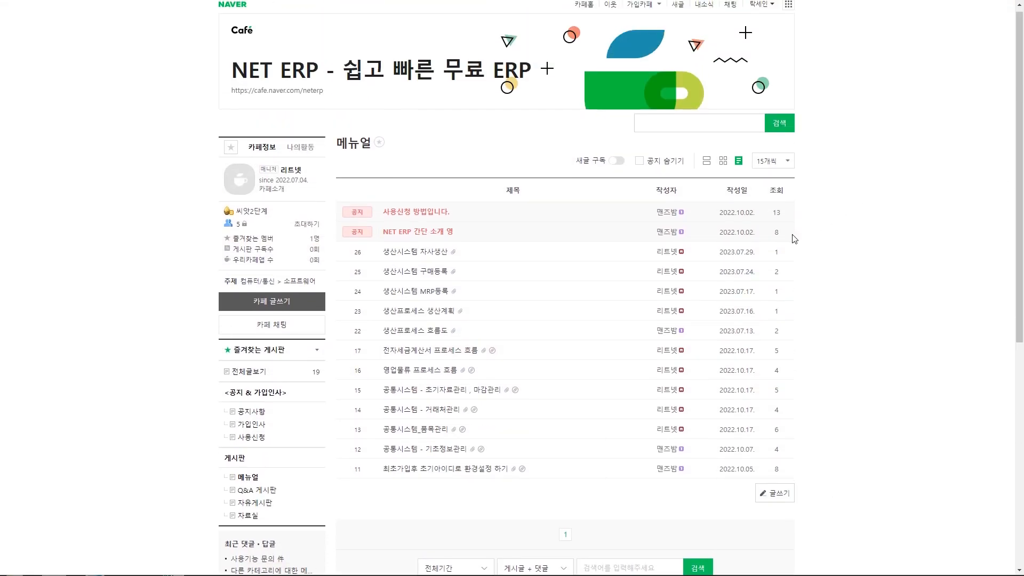
mouse_move(277, 108)
left_mouse_down()
mouse_move(288, 55)
mouse_move(283, 109)
left_mouse_up()
mouse_move(483, 79)
left_mouse_down()
mouse_move(564, 90)
mouse_move(440, 92)
left_mouse_up()
key("Escape")
scroll(308, 479, "down", 1)
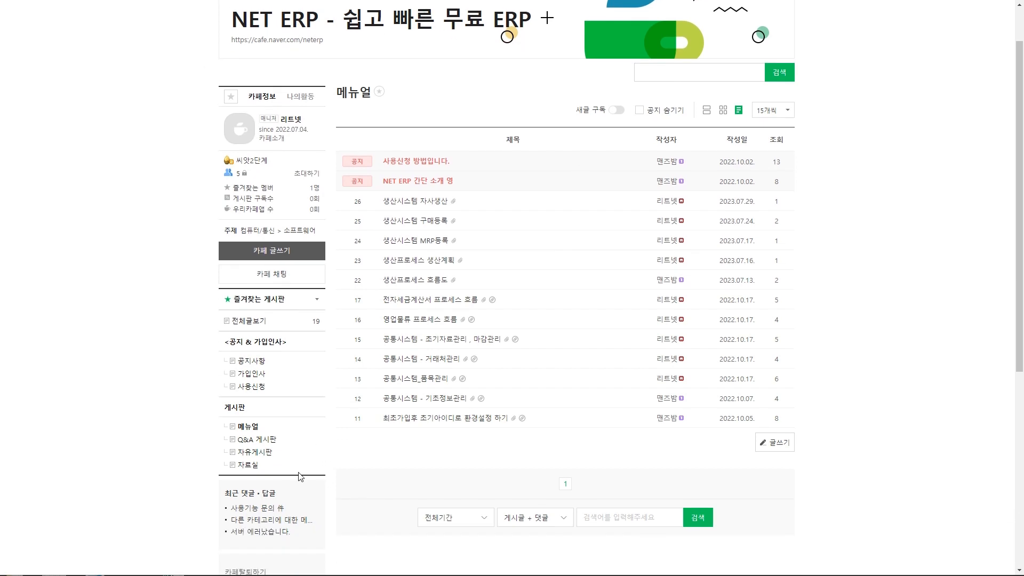
left_click(262, 426)
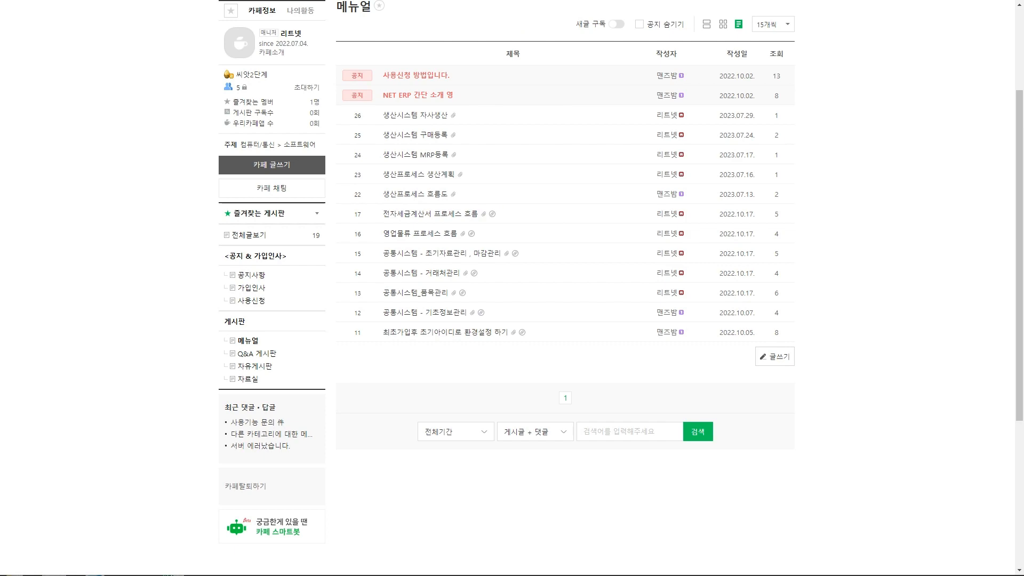
- Return to the PowerPoint presentation and view the two MRP소요량 계산(PD021) slides, 4 and 5
key("alt+Tab")
left_click(92, 244)
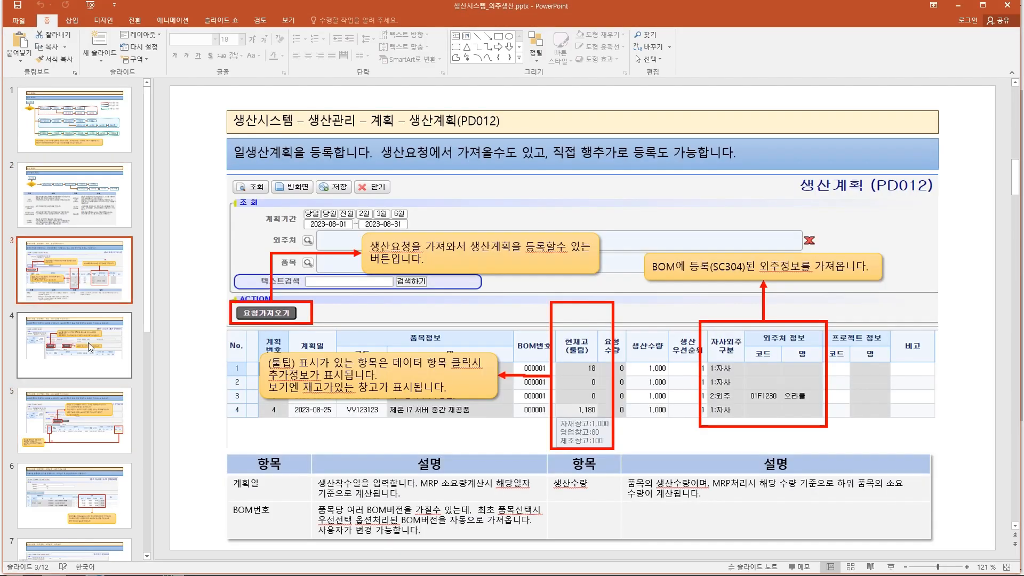
left_click(88, 343)
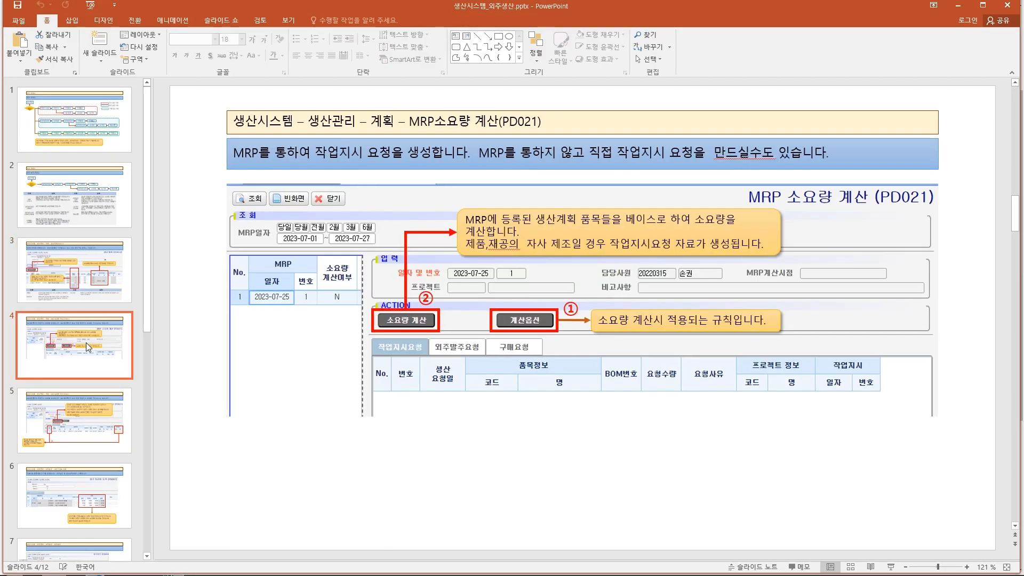
left_click(92, 432)
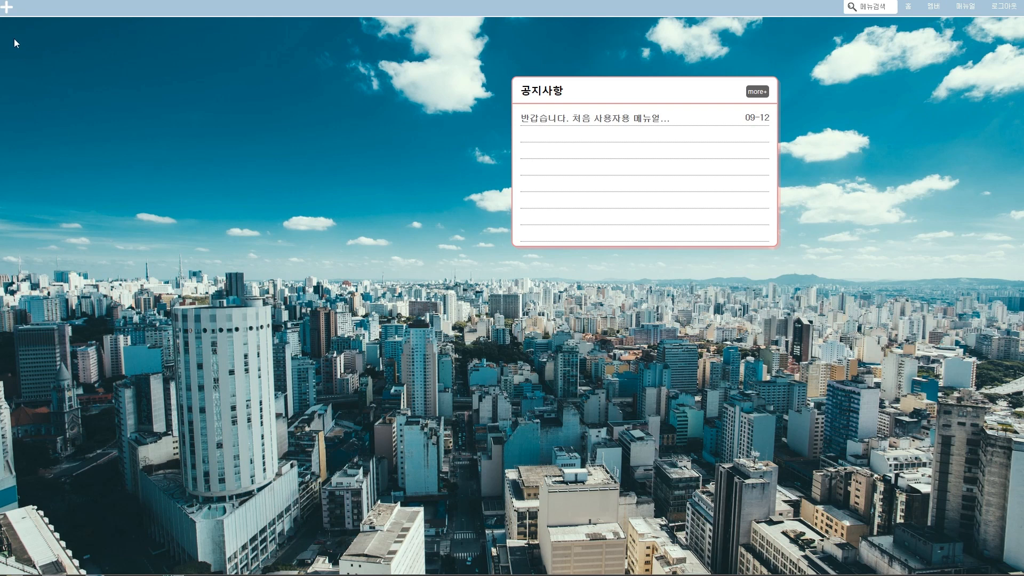
- Switch to the ERP and open the 생산계획 screen from 생산관리 – 계획
mouse_move(4, 14)
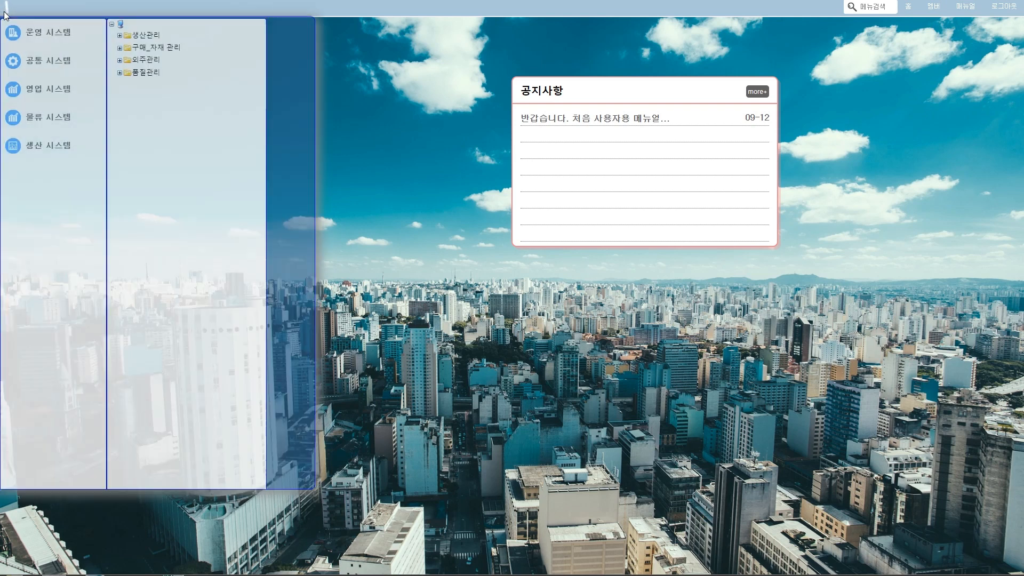
left_click(120, 36)
left_click(128, 48)
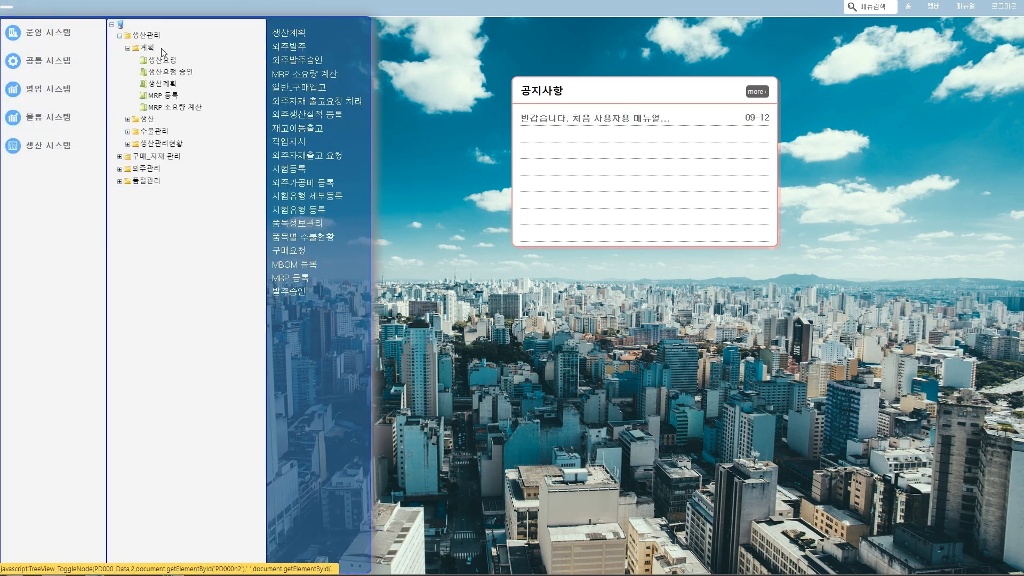
left_click(168, 84)
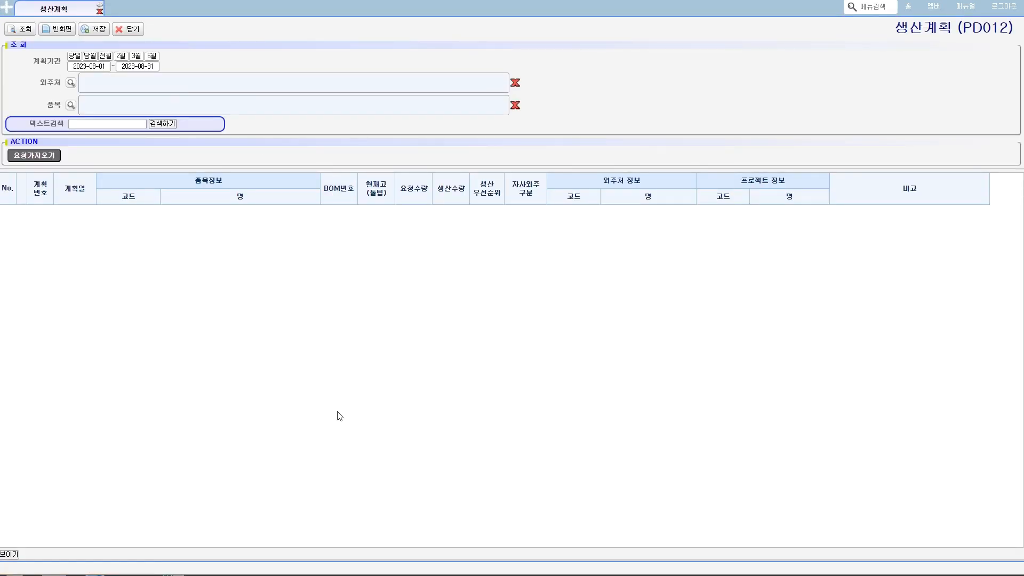
- Start an outsourcing process outline in a blank Notepad document with "생산계획 -> MRP ->"
left_click_drag(469, 494, 563, 247)
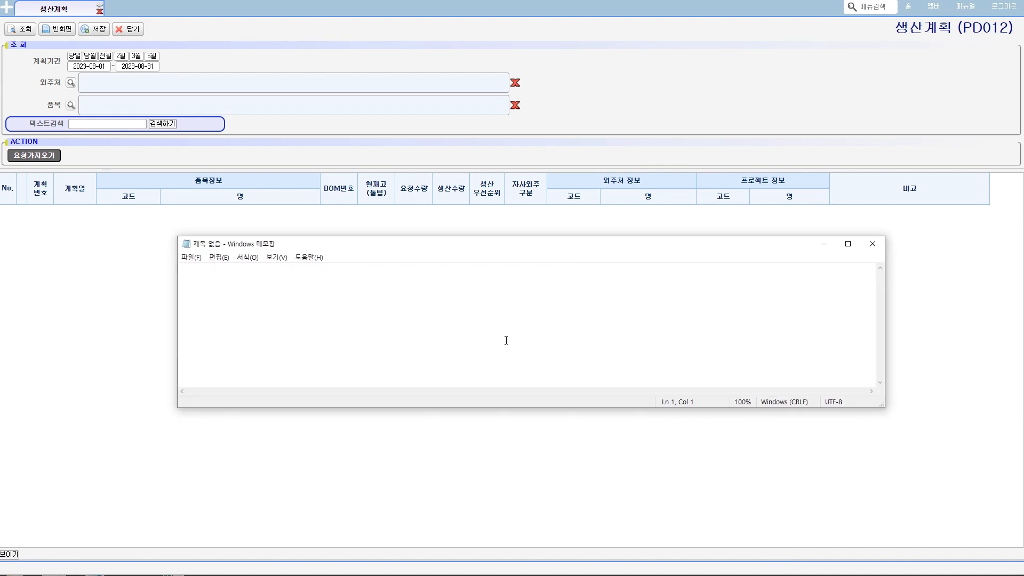
type("생산계획")
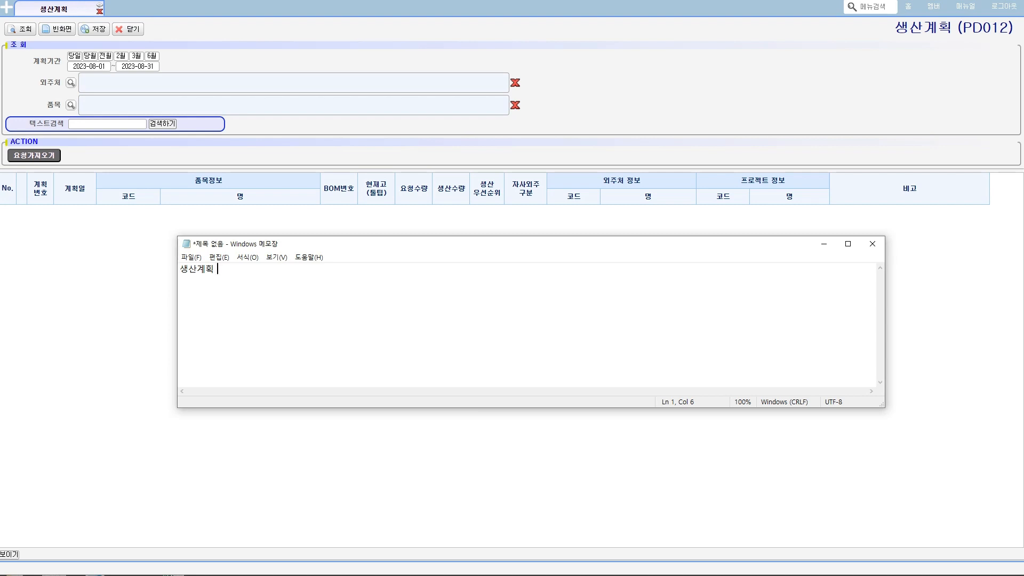
type("->")
type("ㅡㄱ")
key("BackSpace")
key("BackSpace")
key("Hangul")
type("MRP -> 외주")
- Append "외주발주요청 -> 원료 외주처 출고요청" to the outsourcing flow line in Notepad
key("BackSpace")
key("BackSpace")
key("BackSpace")
type("외주발주요청 -> 원료 외주처 출")
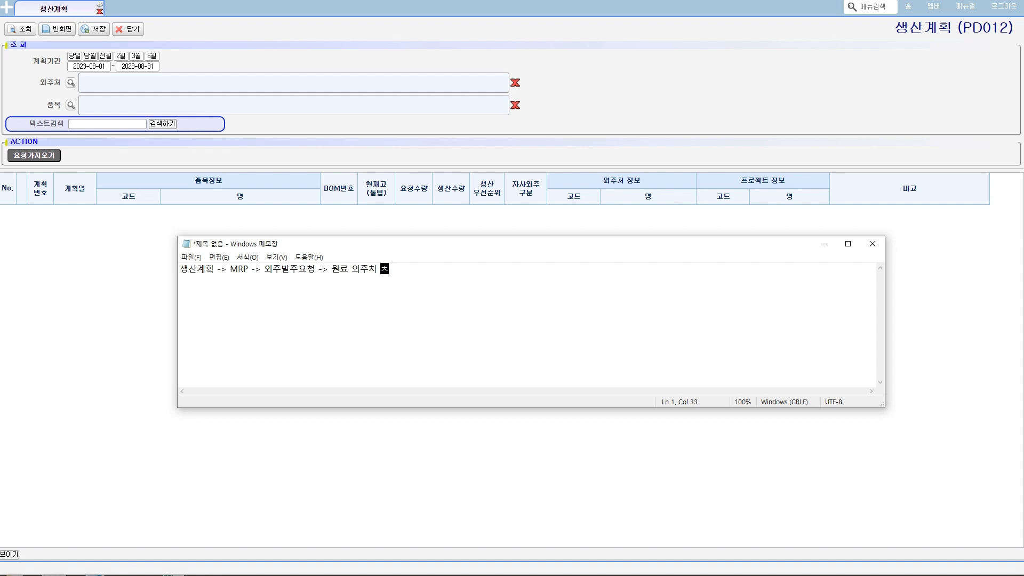
type("고요청 ㅔ")
key("BackSpace")
- Continue the outsourcing flow line with "-> 외주발주 승인 -> 외주생산실적 ->"
type("->")
type("외주발주 스승인 ->")
type("외주")
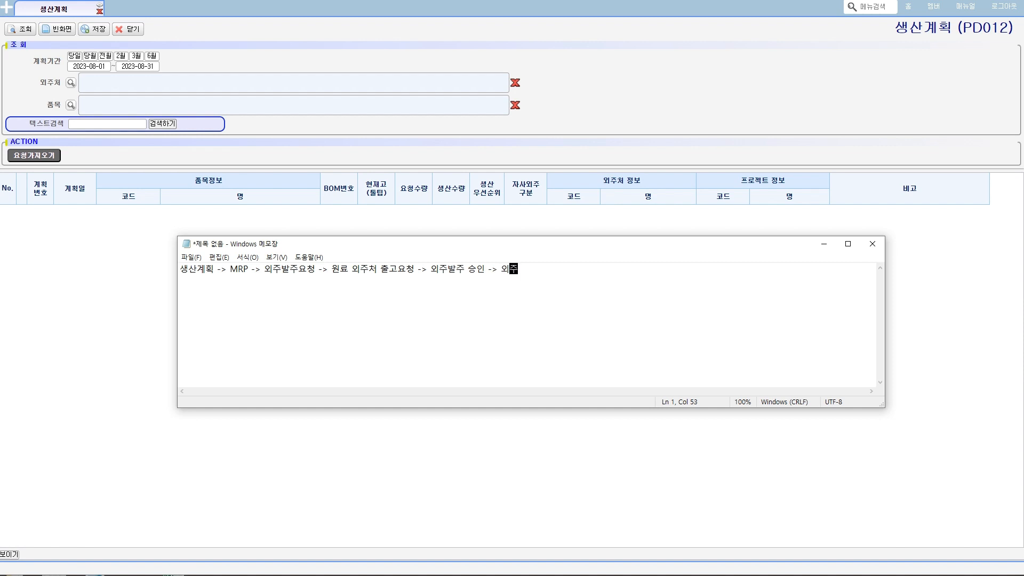
type("생산ㅅ실적 -> QC요청 -> QC처리")
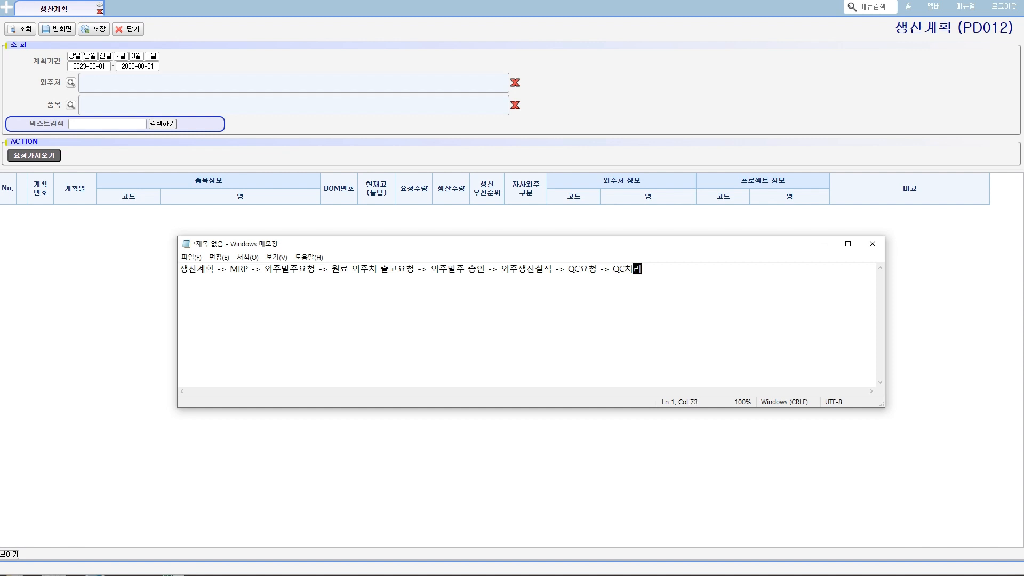
type(" -> 자사로 재고이동")
- Finish the outsourcing flow line with "QC요청 -> QC처리 -> 자사로 재고이동" and add blank lines below it
key("Return")
key("Return")
key("Return")
key("Return")
key("Return")
key("Return")
- Begin a second flow line below the first with "구매요청 -> 구매발주 -> 구매발주승인 ->"
left_click_drag(262, 275, 318, 269)
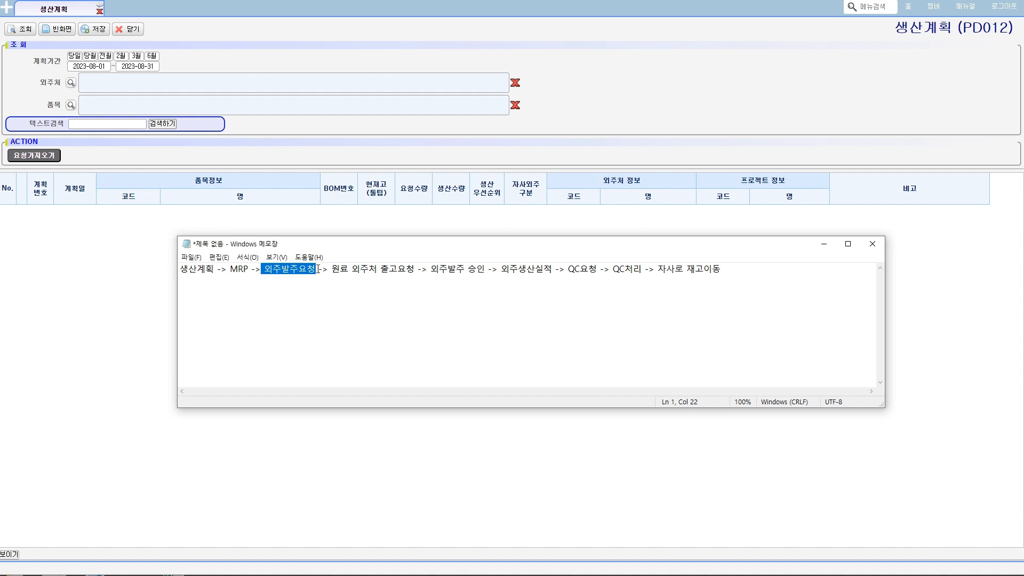
left_click(237, 296)
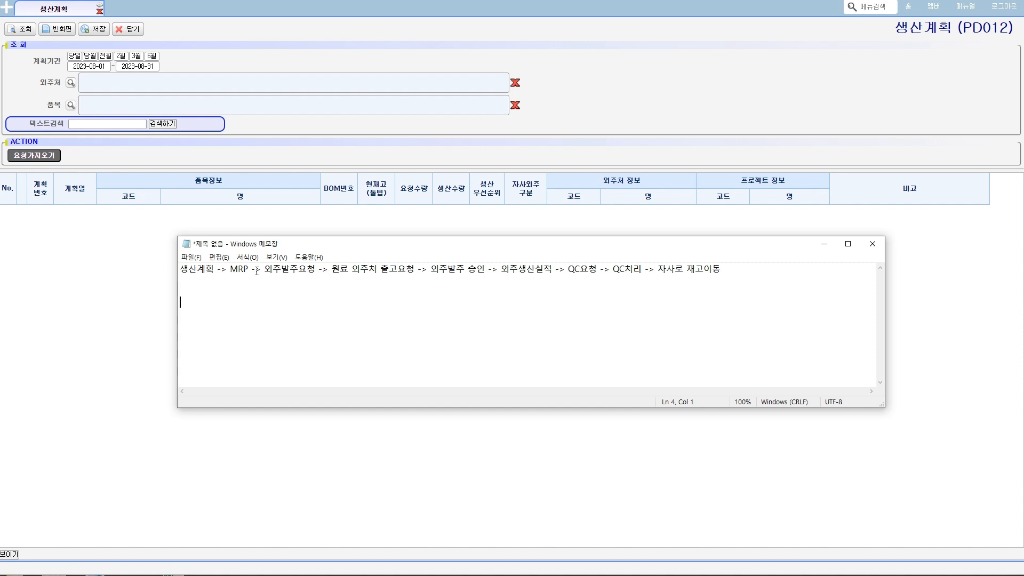
left_click(217, 287)
type("균")
key("BackSpace")
type("구매요청 -> 구매발주 -> 구매발주")
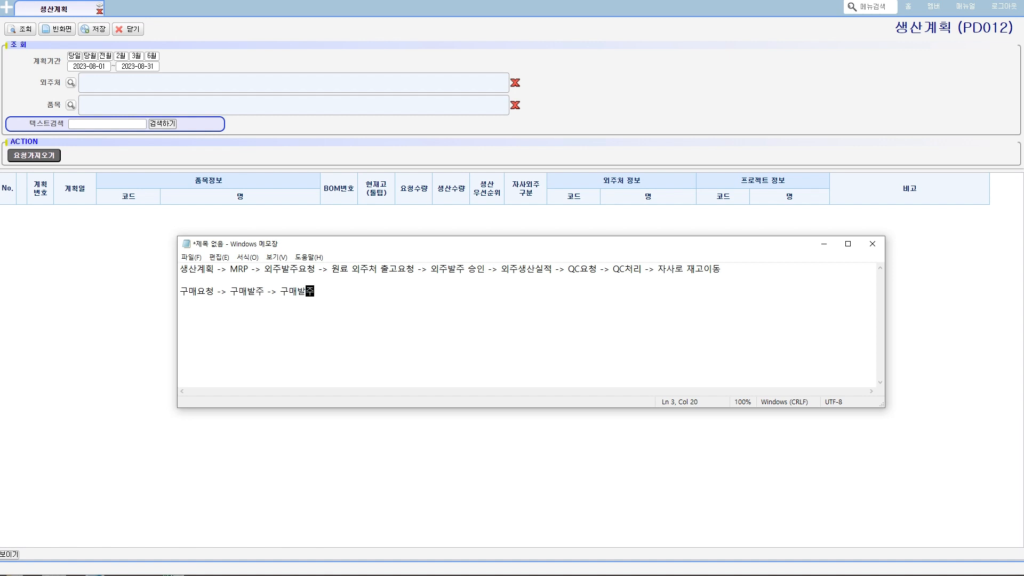
type("승인")
key("BackSpace")
key("BackSpace")
type("승인 -> 입하등ㄹ록 -")
- Extend the purchasing flow line with "입하등록 -> QC요청 -> QC처리 -> 구매입고"
type("C요청")
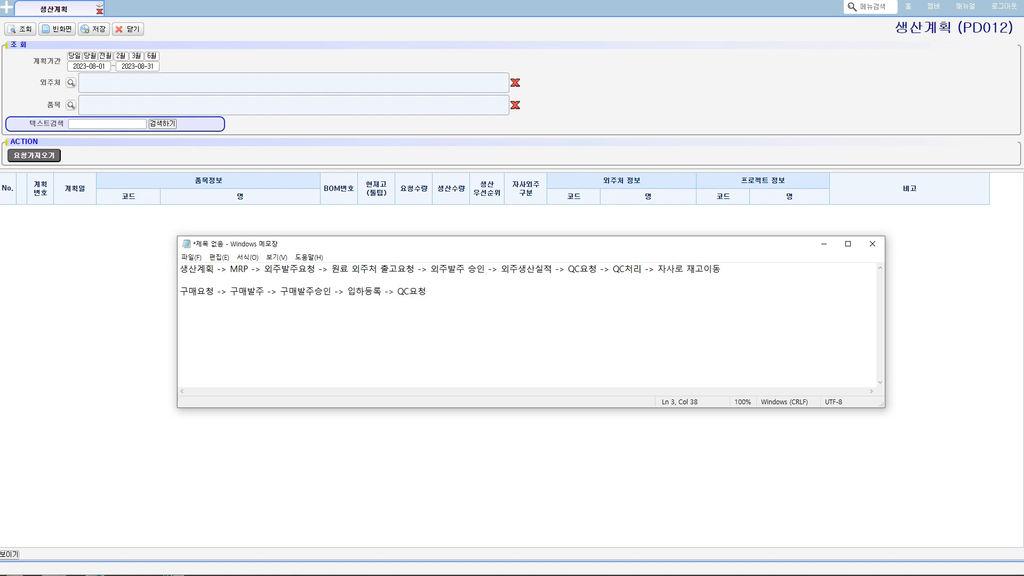
type(" ->")
type("ㅃㅊ")
key("BackSpace")
key("BackSpace")
type("QC처리 -> 구매입고")
- End the purchasing flow line with "-> 원료 외주처로 재고이동", and shrink the Notepad window and put it out of view
left_click_drag(343, 292, 471, 294)
left_click(537, 295)
type("-> 원료 외주처로")
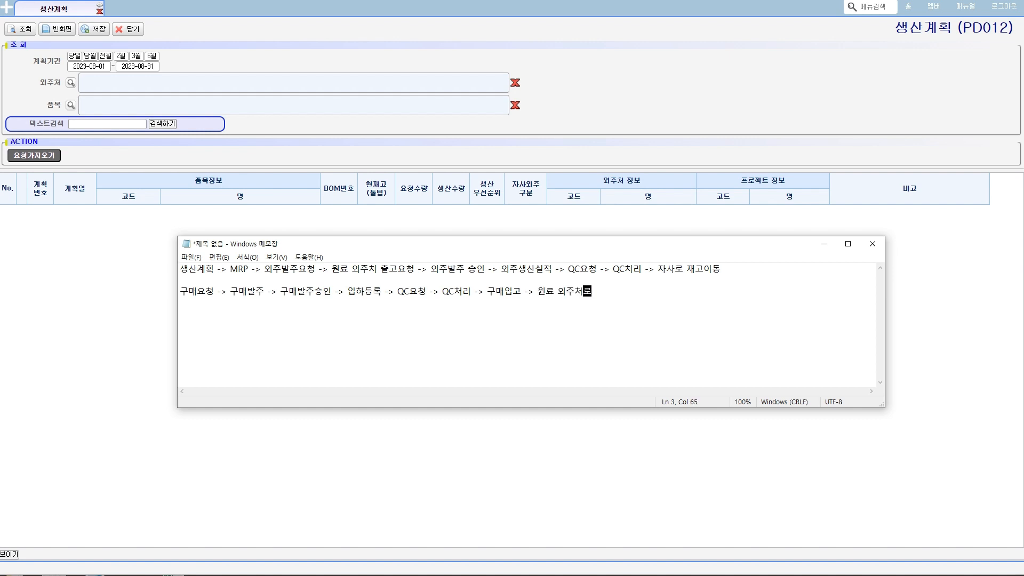
type(" 재고이도")
left_click_drag(874, 404, 850, 337)
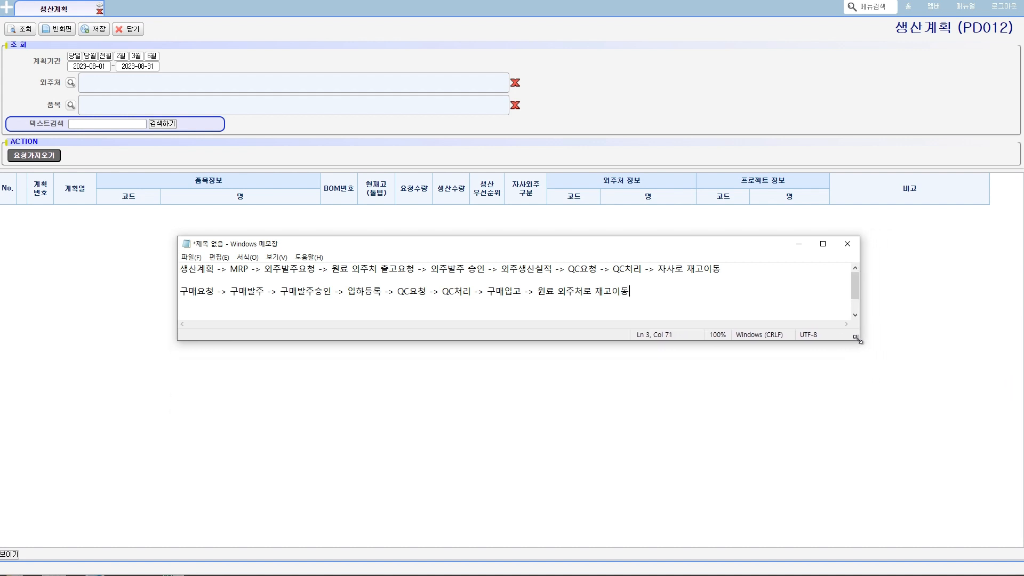
left_click_drag(661, 256, 576, 573)
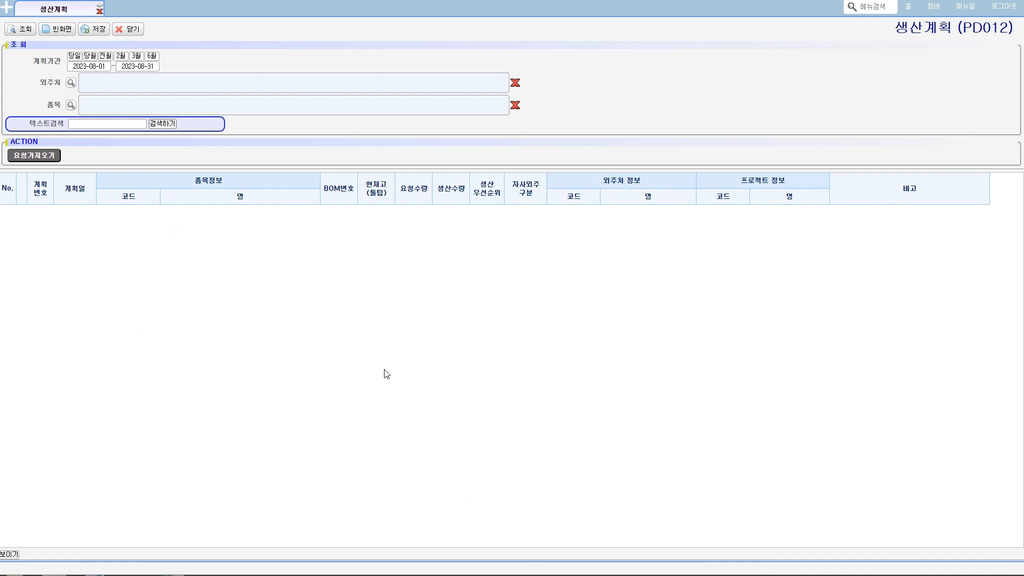
- Query the production plans for 2023-08-01 to 2023-08-31 and examine the 나스장비 (외주생산) row's date, item, sourcing type and subcontractor
left_click(22, 31)
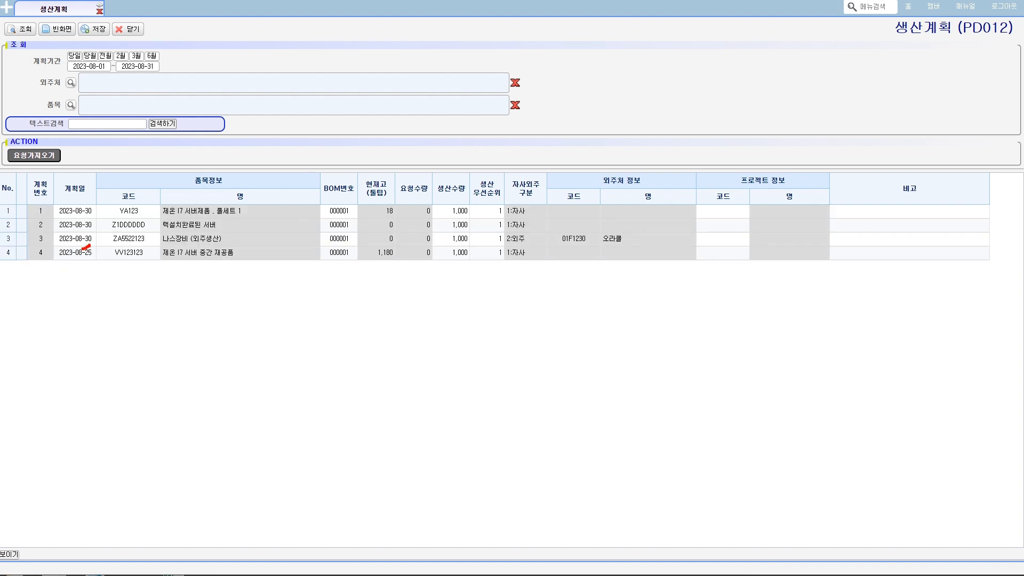
mouse_move(83, 248)
left_mouse_down()
mouse_move(91, 233)
mouse_move(161, 251)
mouse_move(239, 242)
mouse_move(112, 234)
left_mouse_up()
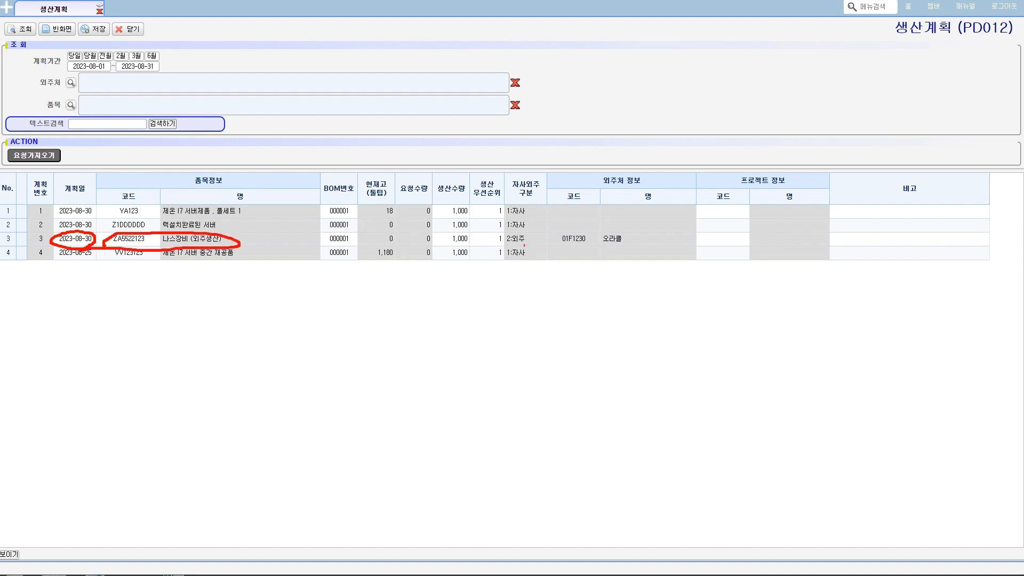
mouse_move(514, 246)
left_mouse_down()
mouse_move(530, 230)
mouse_move(508, 241)
mouse_move(621, 248)
mouse_move(579, 233)
mouse_move(540, 233)
left_mouse_up()
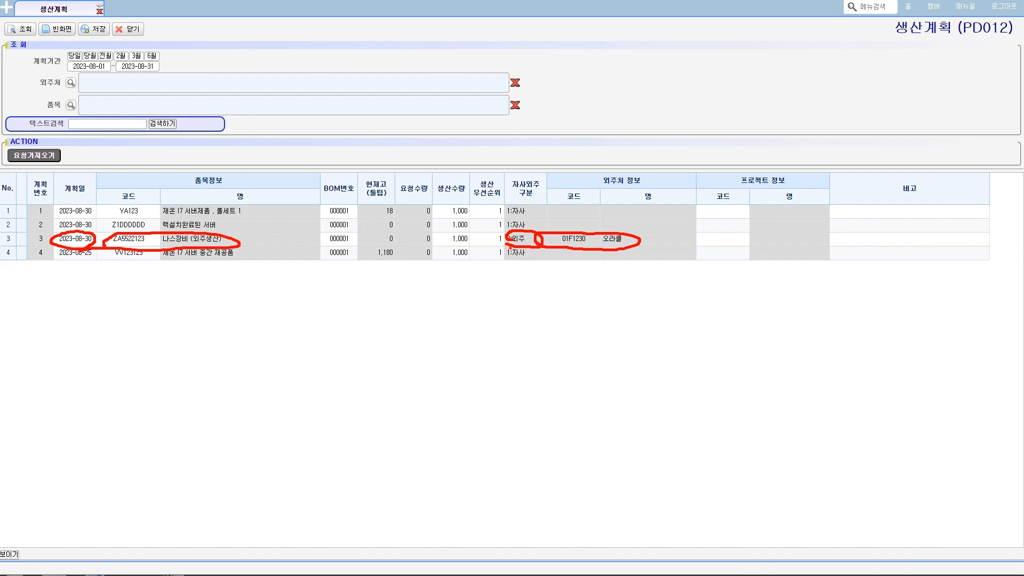
left_click_drag(506, 249, 543, 248)
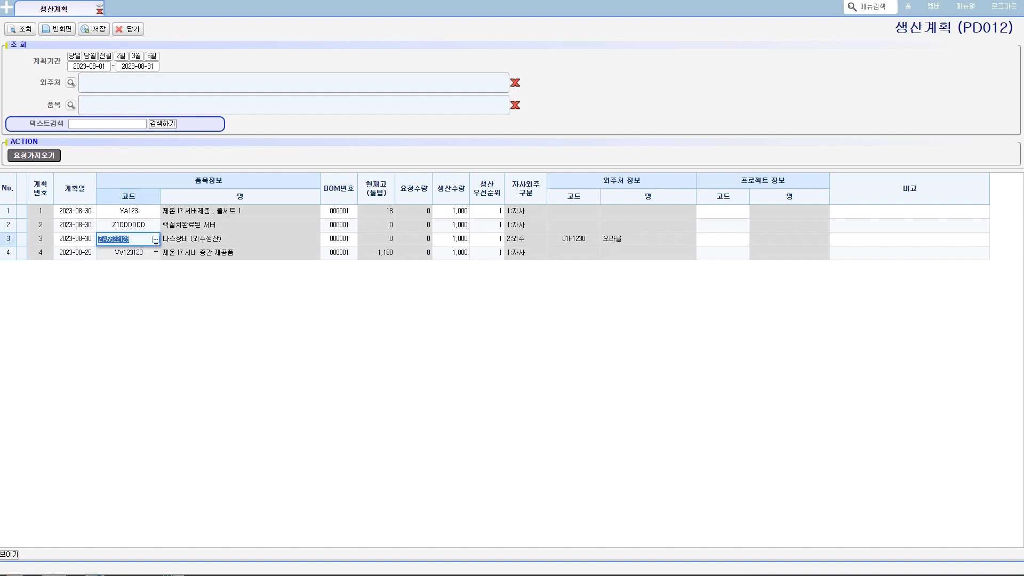
- Add a new row to the production plan grid and enter item code ZA5522123, copied from the 나스장비 (외주생산) row
left_click(189, 255)
right_click(189, 255)
mouse_move(229, 258)
left_click(271, 258)
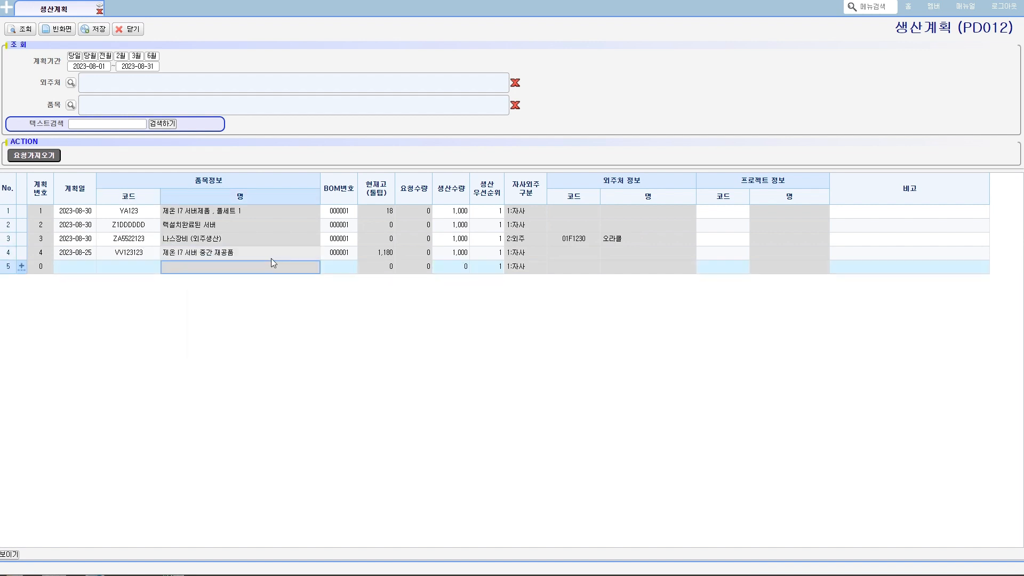
left_click(137, 268)
left_click(137, 268)
type("ZA5522123")
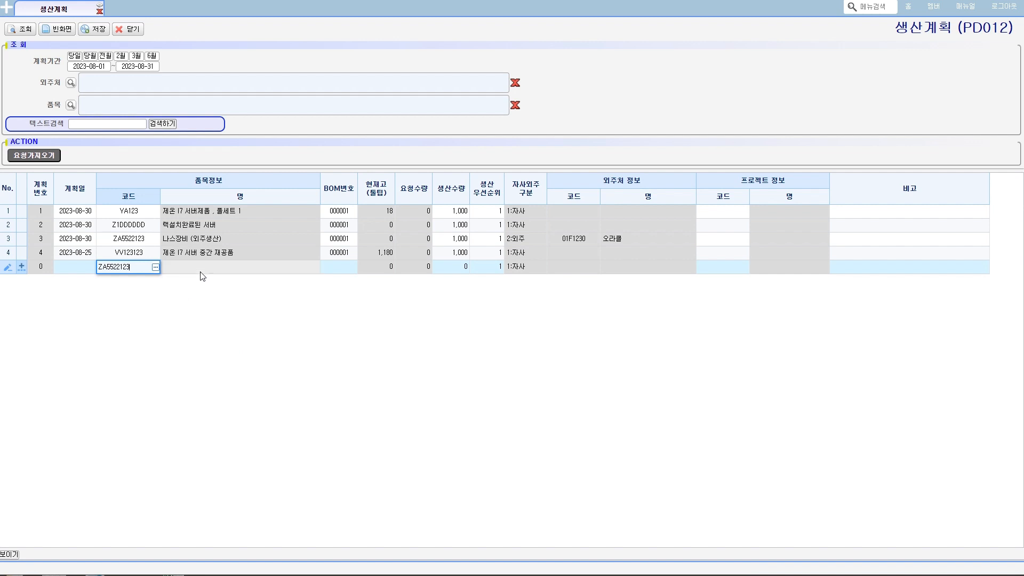
left_click(202, 271)
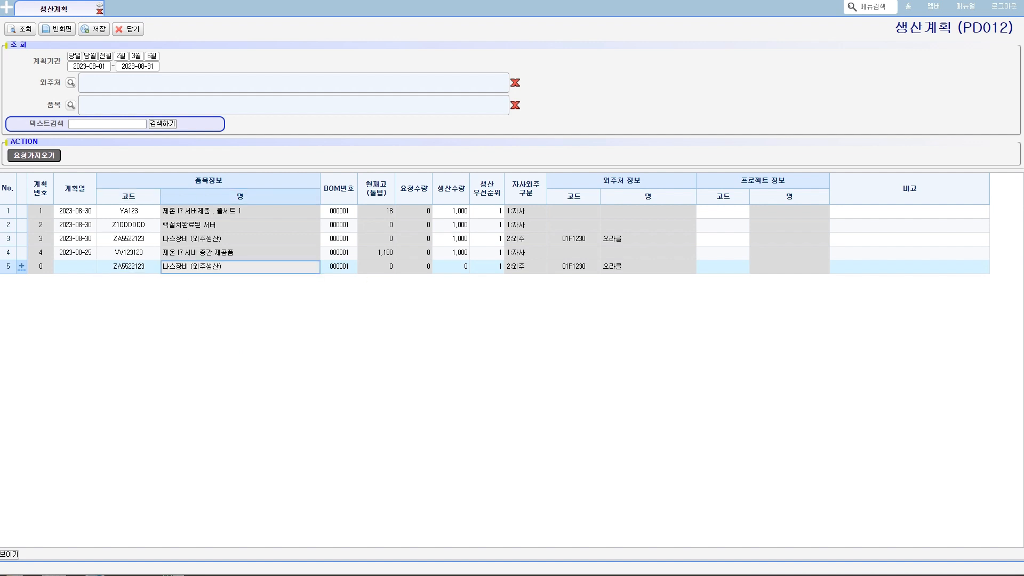
- Examine the 자사외주 구분 and 외주처 정보 values filled in on the new plan row
mouse_move(535, 275)
left_mouse_down()
mouse_move(491, 274)
mouse_move(510, 257)
left_mouse_up()
mouse_move(589, 277)
left_mouse_down()
mouse_move(560, 277)
mouse_move(597, 260)
mouse_move(573, 276)
left_mouse_up()
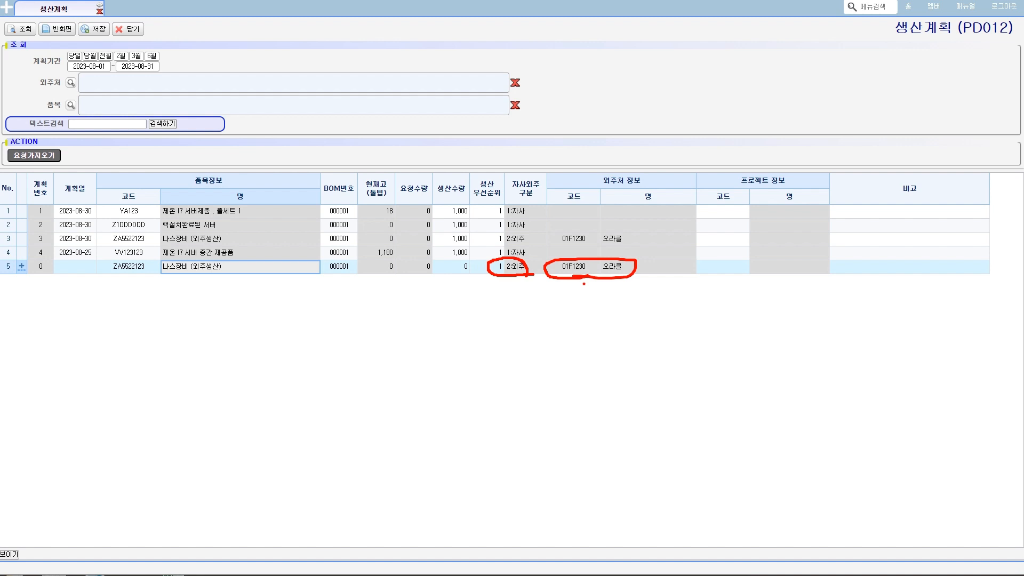
key("Escape")
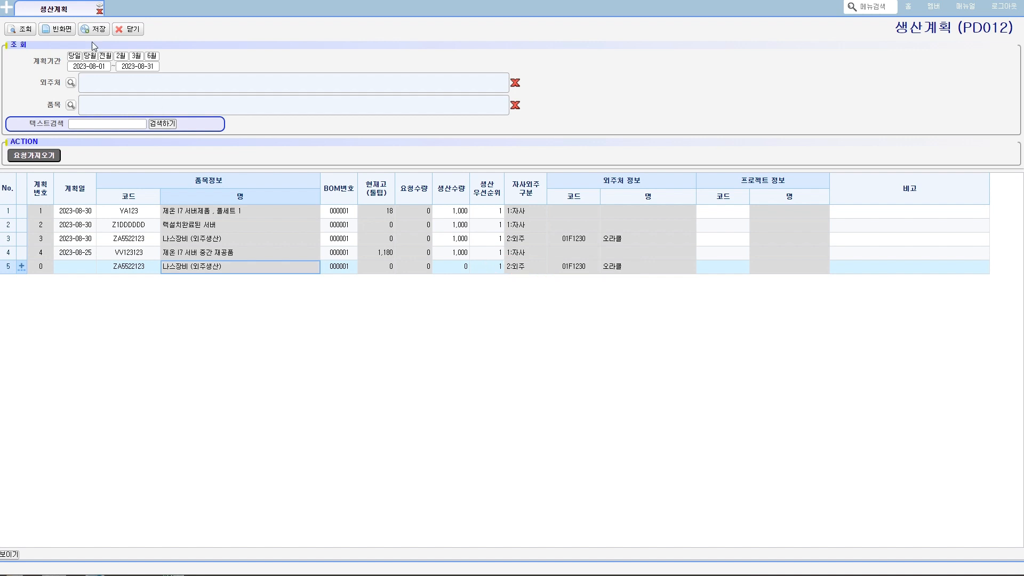
- Open the MBOM 등록 screen from 공통 시스템, under 기초정보관리 – 생산기초
left_click(7, 8)
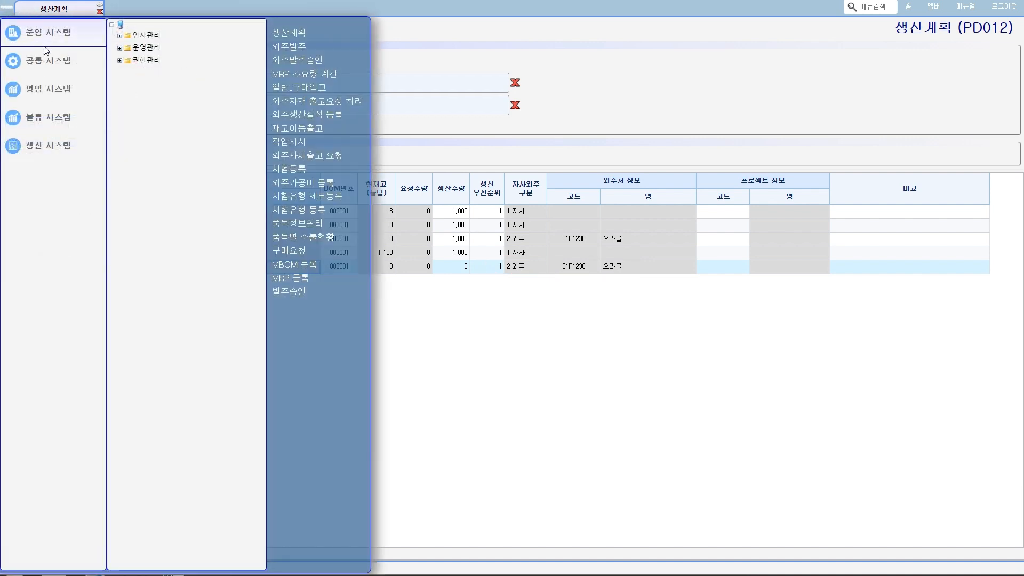
mouse_move(44, 57)
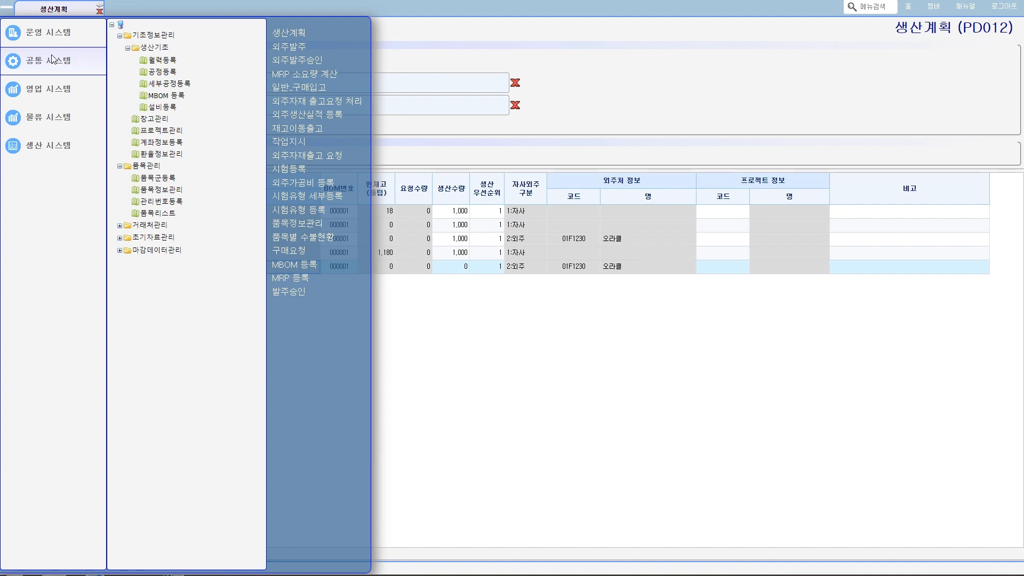
mouse_move(131, 38)
left_mouse_down()
mouse_move(183, 38)
mouse_move(167, 53)
left_mouse_up()
left_click_drag(142, 99, 193, 98)
left_click(166, 96)
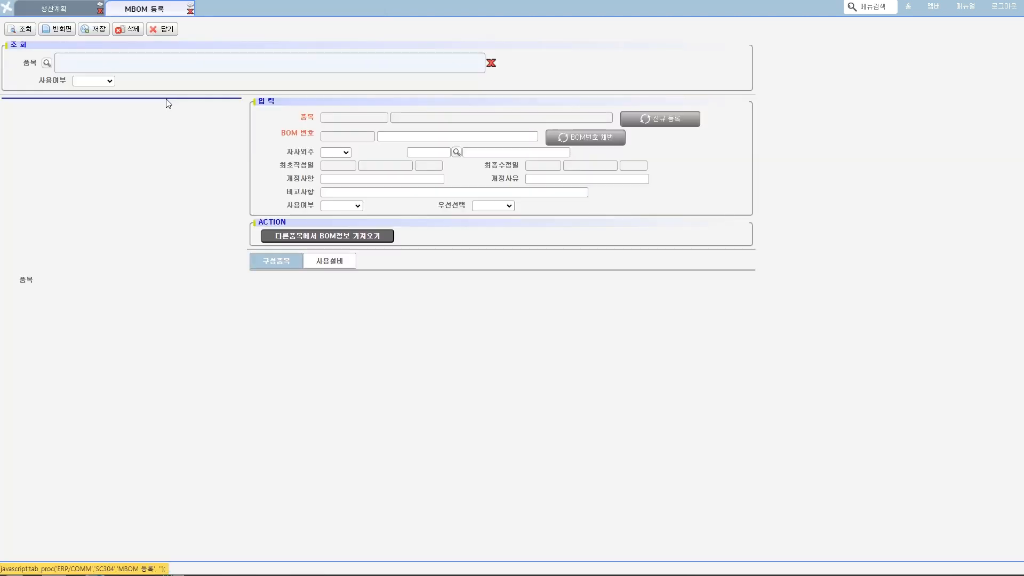
- Query the registered MBOMs and examine the 자사외주 setting and subcontractor of 나스장비 (외주생산)
left_click(26, 31)
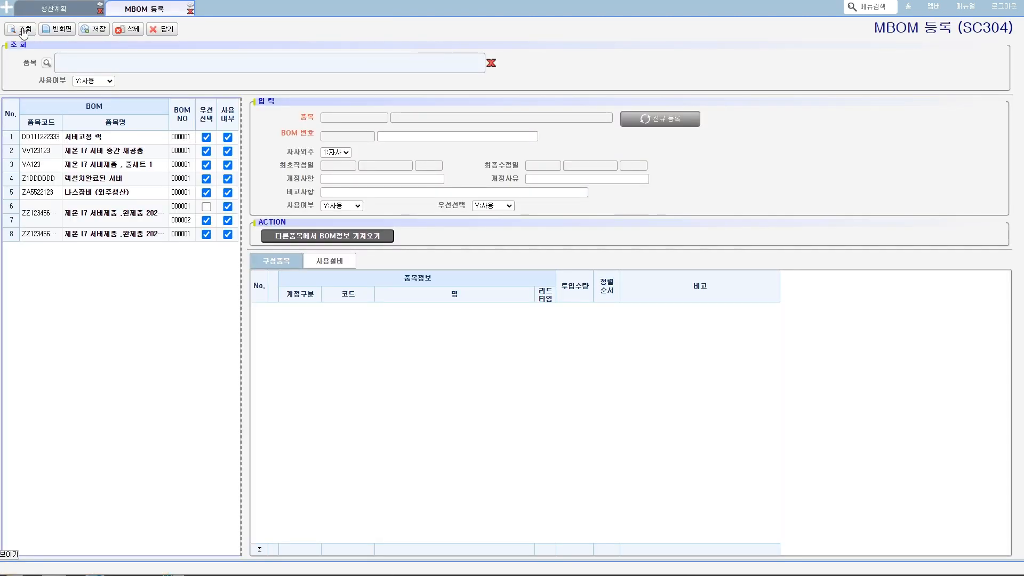
left_click(99, 194)
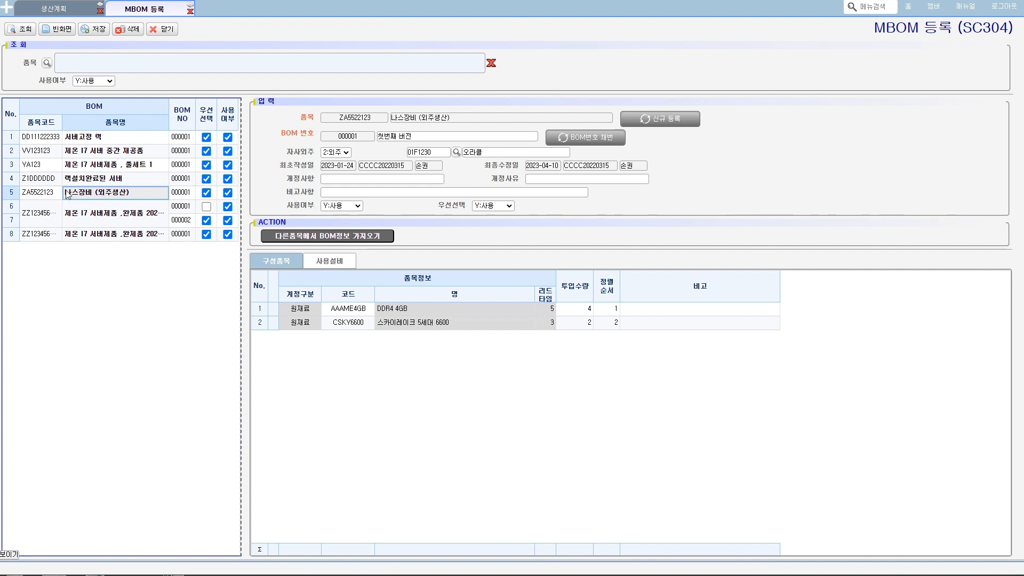
mouse_move(279, 159)
left_mouse_down()
mouse_move(326, 160)
mouse_move(334, 145)
mouse_move(288, 154)
left_mouse_up()
mouse_move(400, 158)
left_mouse_down()
mouse_move(456, 170)
mouse_move(418, 146)
mouse_move(407, 156)
left_mouse_up()
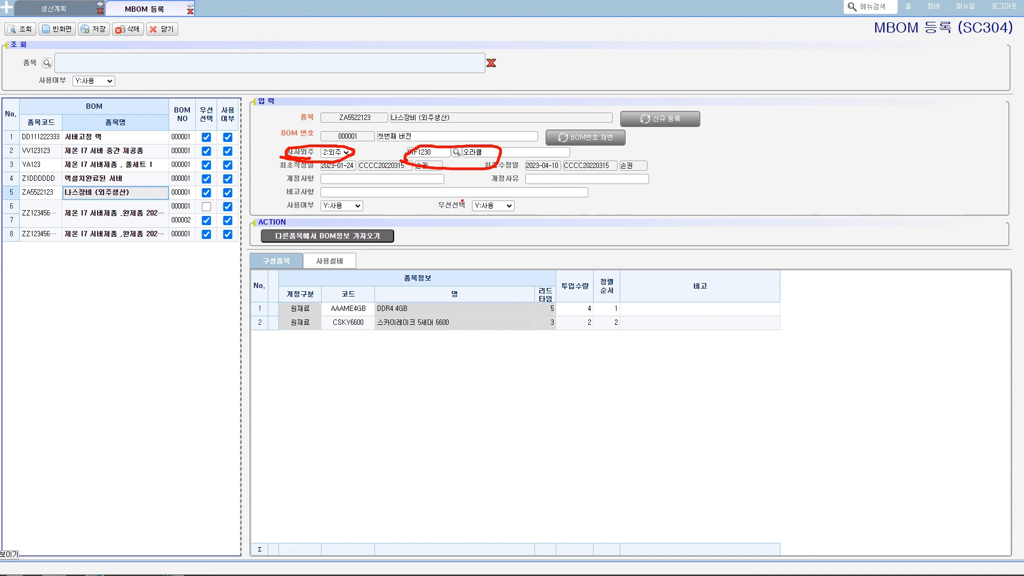
- Return to 생산계획 and re-query the plans to discard the unsaved row, selecting the 나스장비 (외주생산) plan
left_click(75, 8)
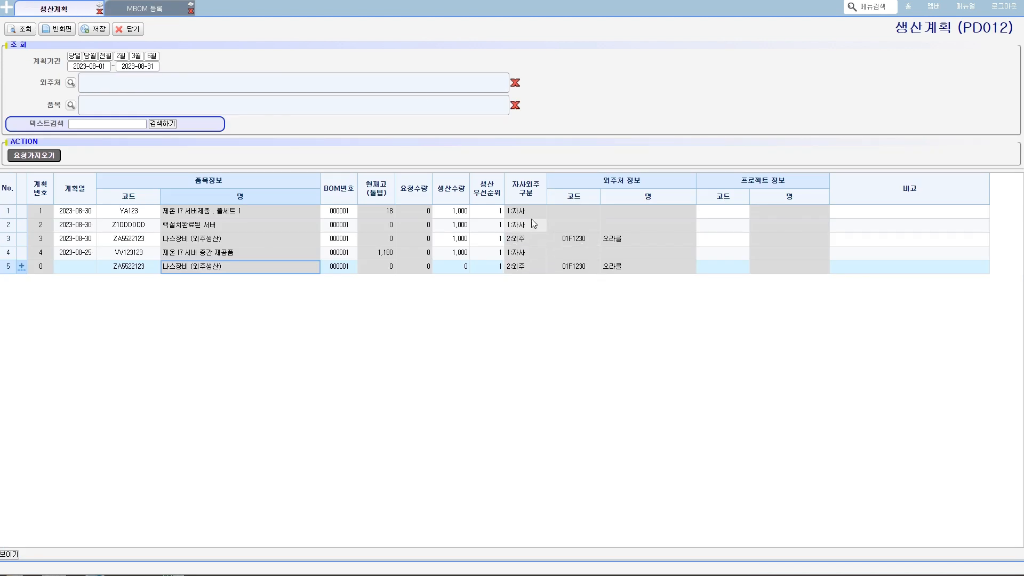
left_click(31, 31)
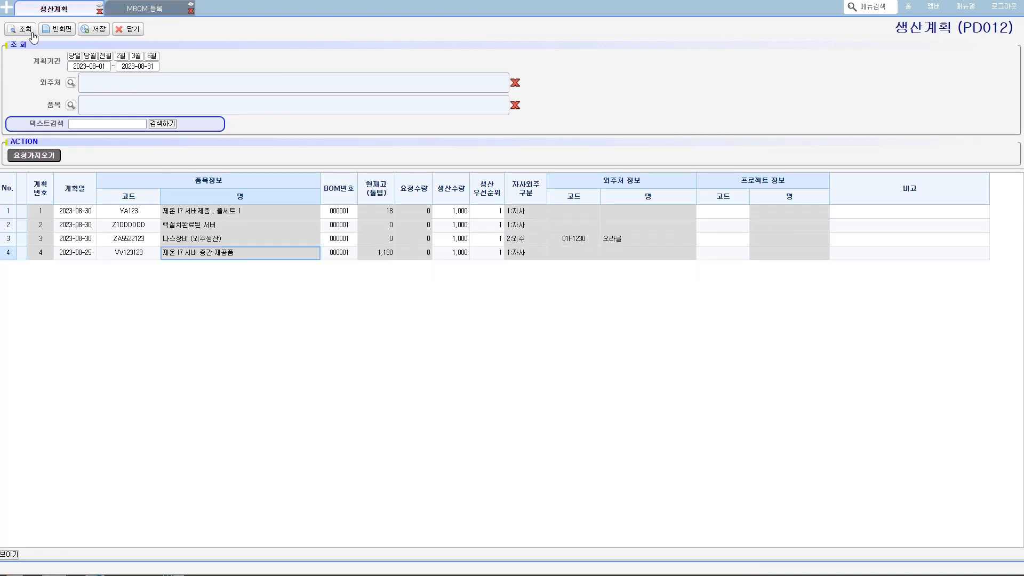
left_click(495, 238)
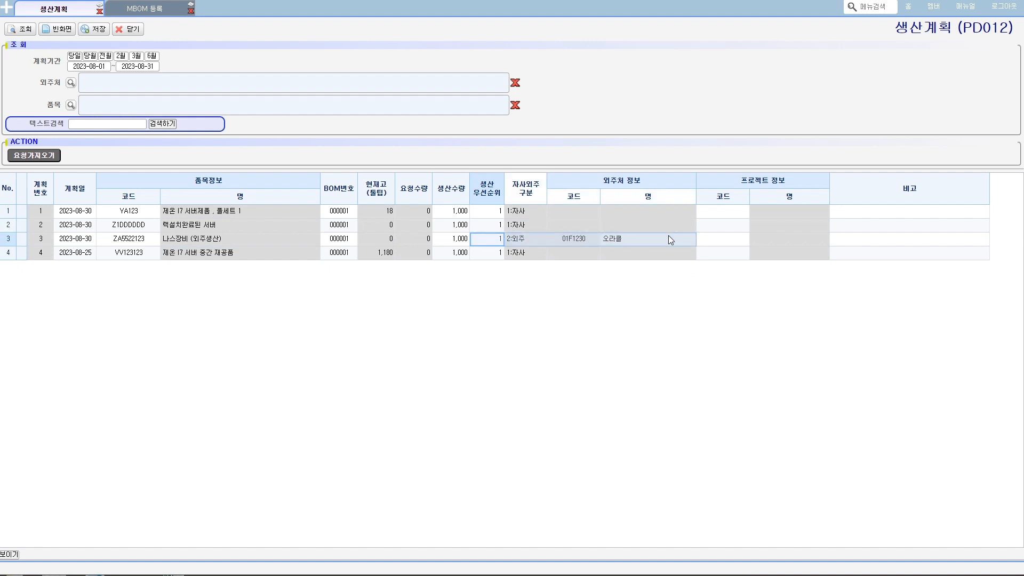
- Open the MRP 등록 screen from 생산 시스템, under 생산관리 – 계획
left_click(5, 12)
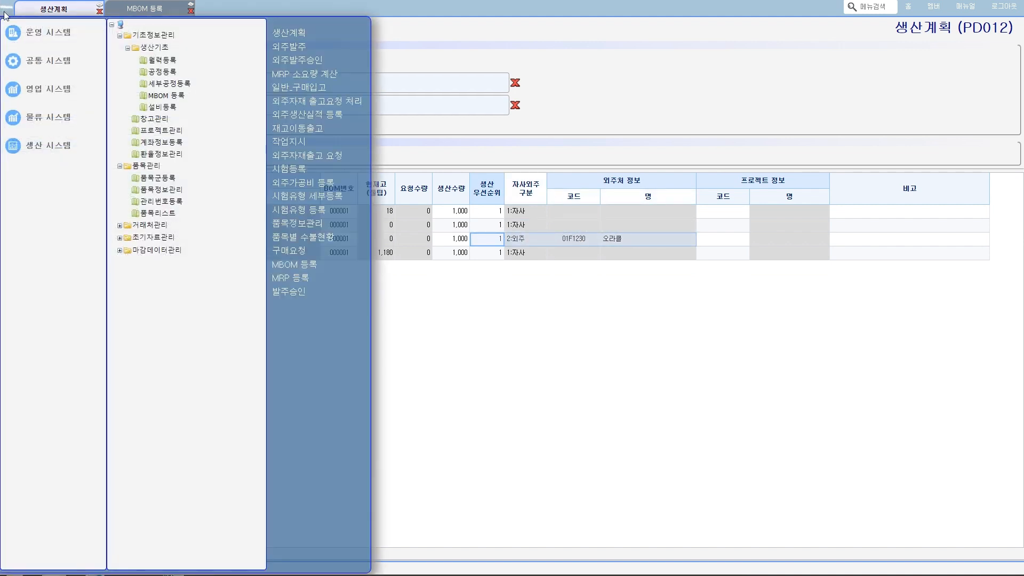
mouse_move(48, 145)
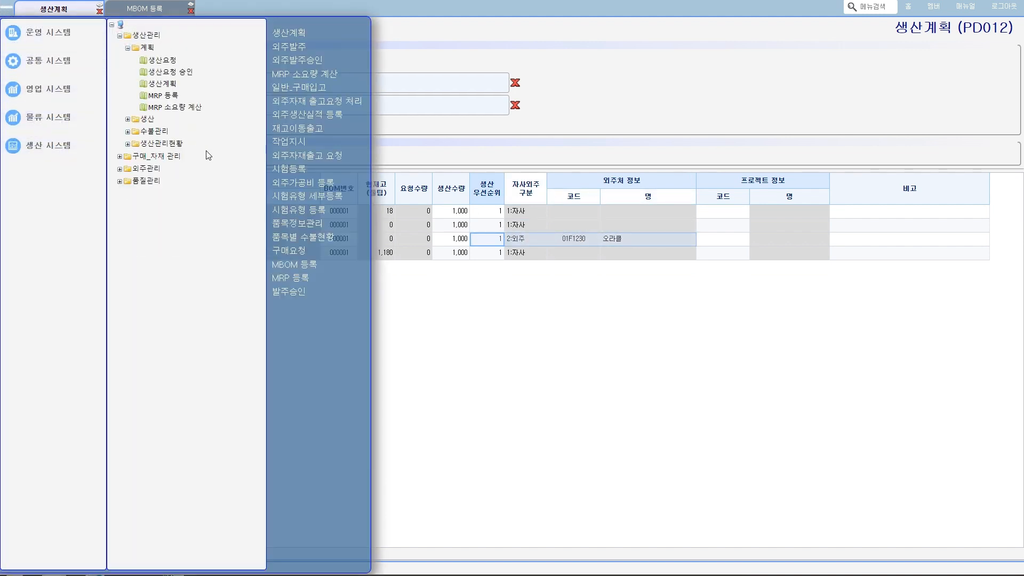
left_click(162, 94)
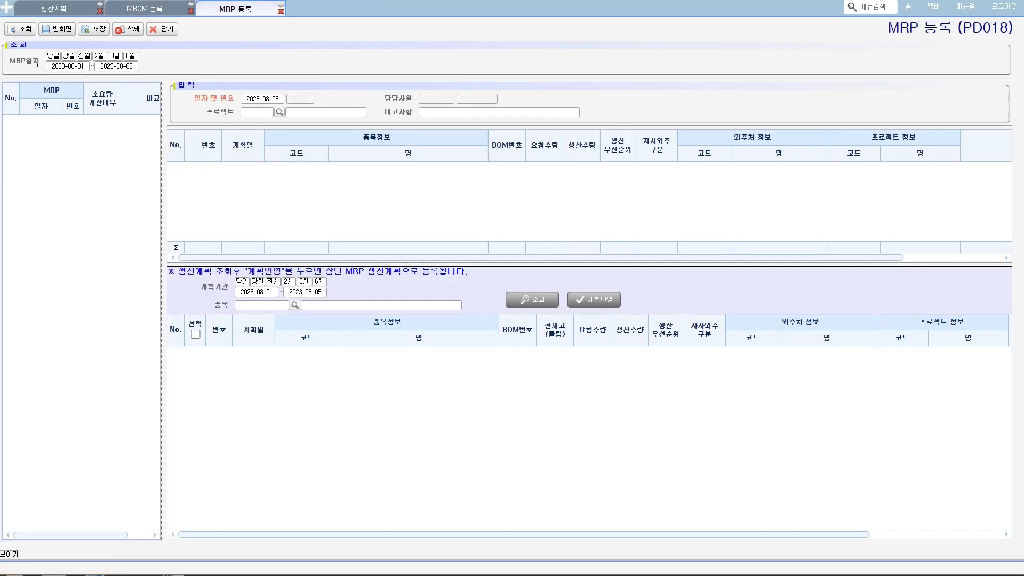
- Set the plan period's end date to 2023-09-27 and query the production plans available for MRP
left_click(310, 292)
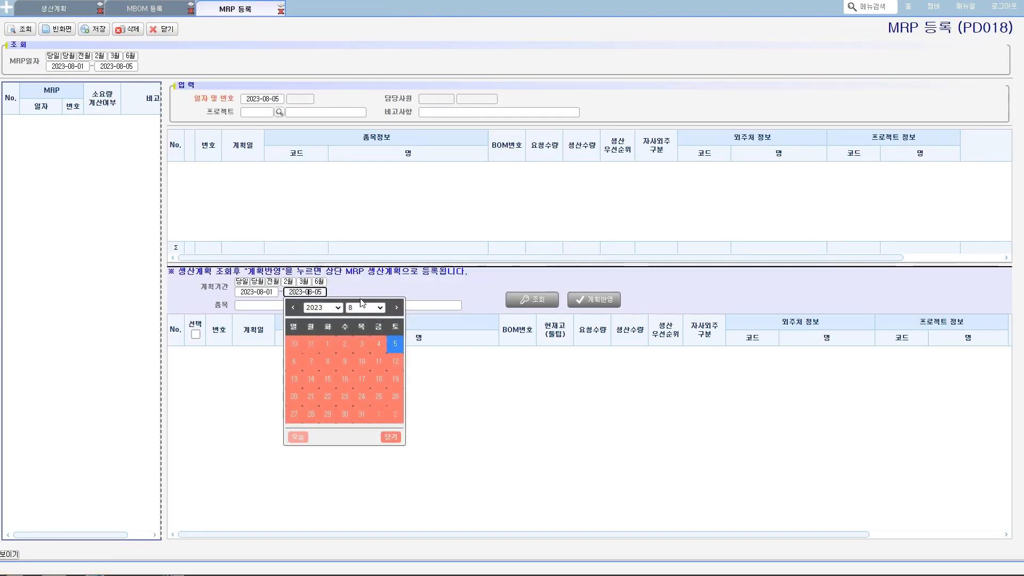
left_click(396, 307)
left_click(346, 415)
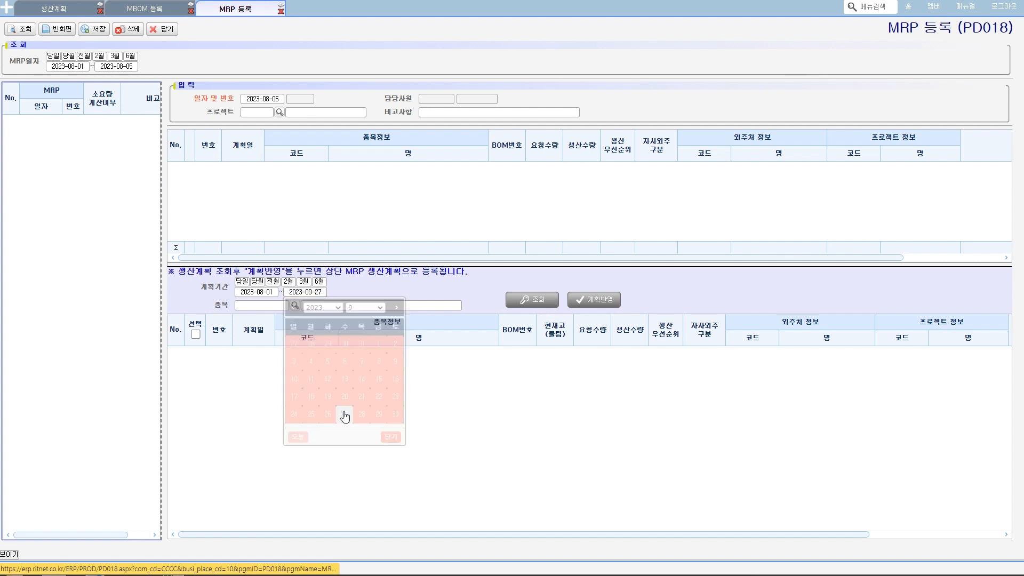
left_click(539, 308)
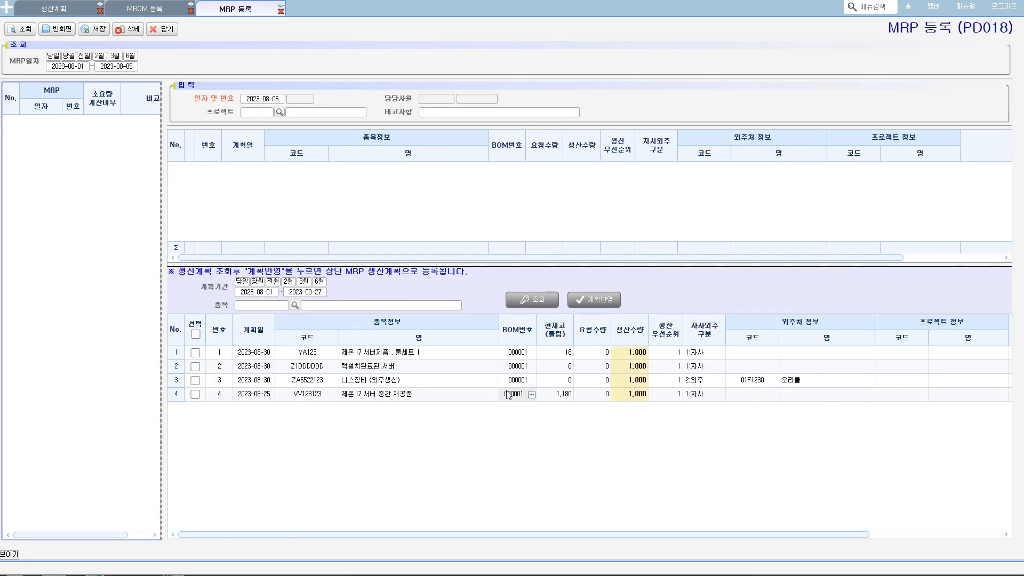
left_click(196, 334)
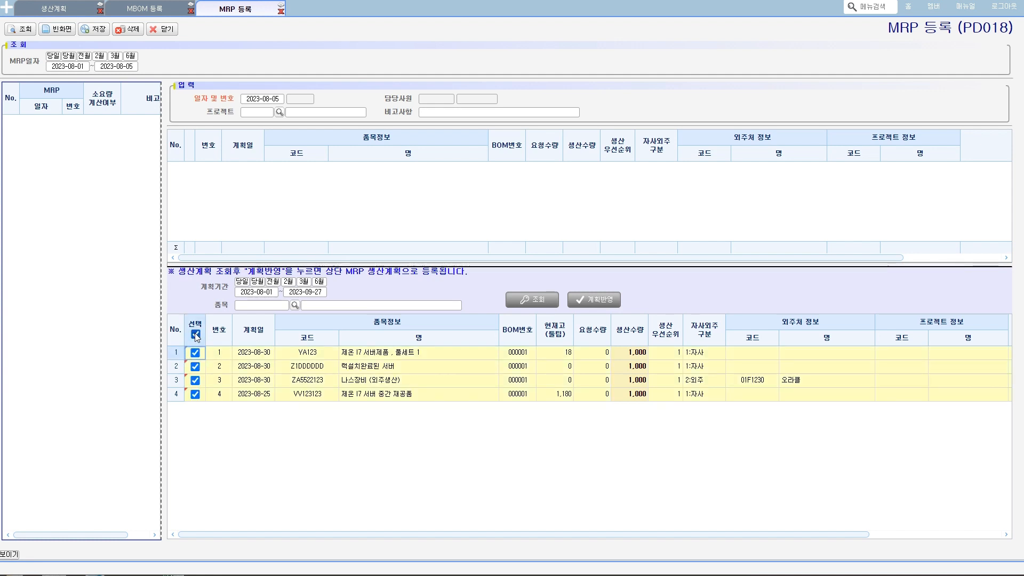
left_click(195, 335)
left_click(196, 334)
left_click(196, 334)
left_click(529, 303)
left_click(253, 384)
- Apply only the 나스장비 (외주생산) plan to the MRP production plan and save the MRP registration
left_click(196, 380)
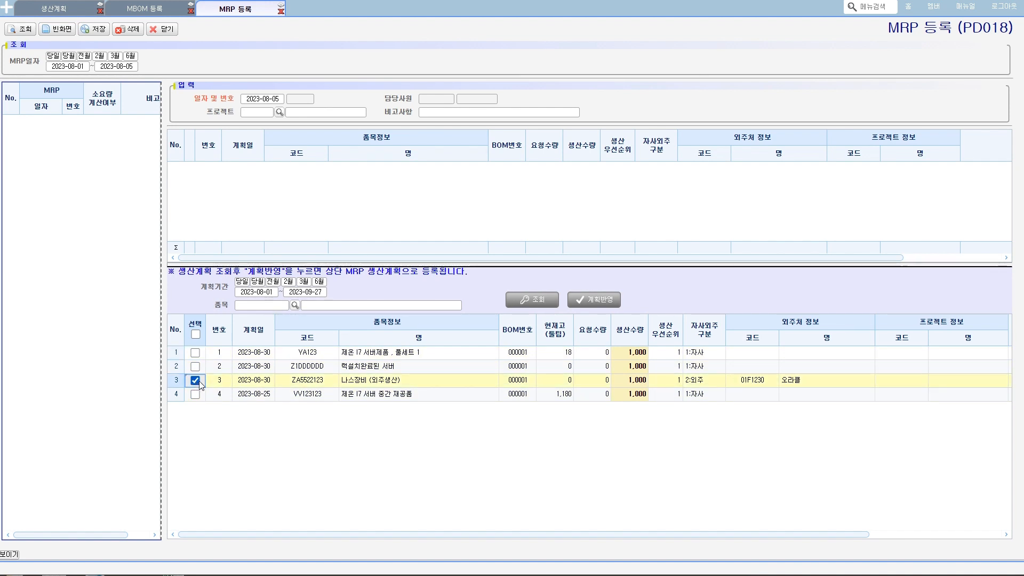
mouse_move(300, 391)
left_mouse_down()
mouse_move(821, 382)
mouse_move(288, 368)
mouse_move(301, 389)
left_mouse_up()
key("Escape")
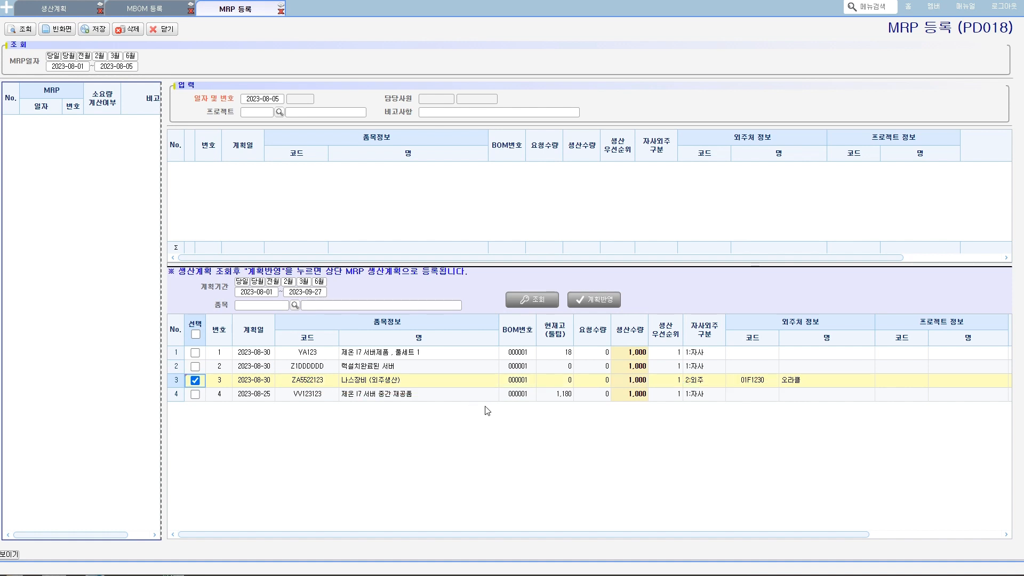
left_click(594, 299)
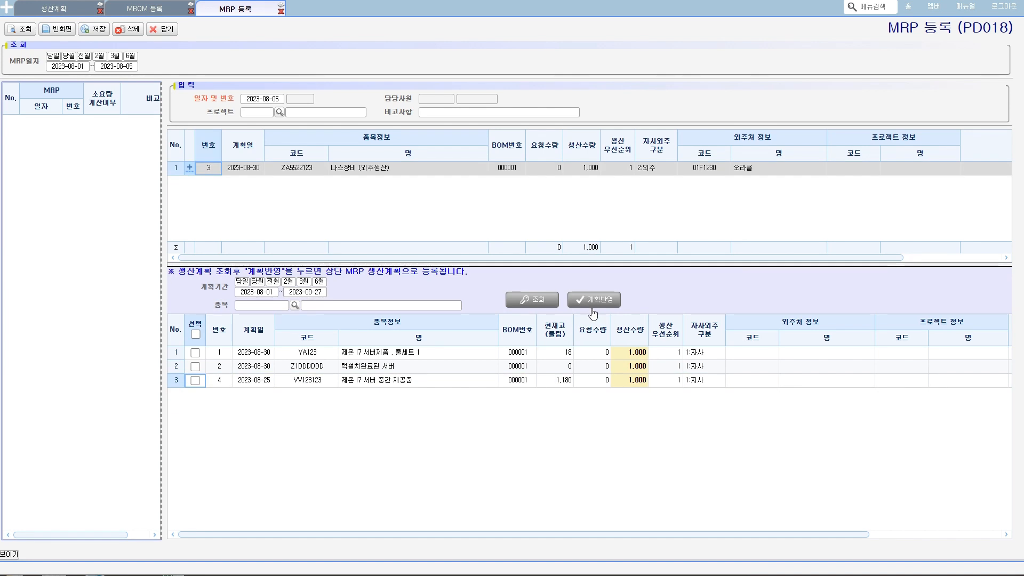
left_click(98, 30)
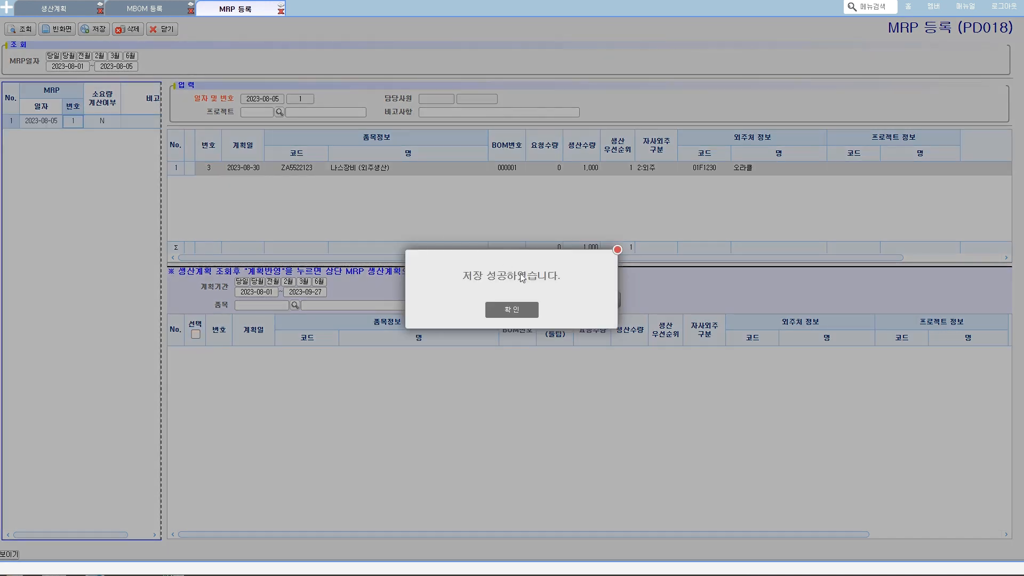
left_click(517, 309)
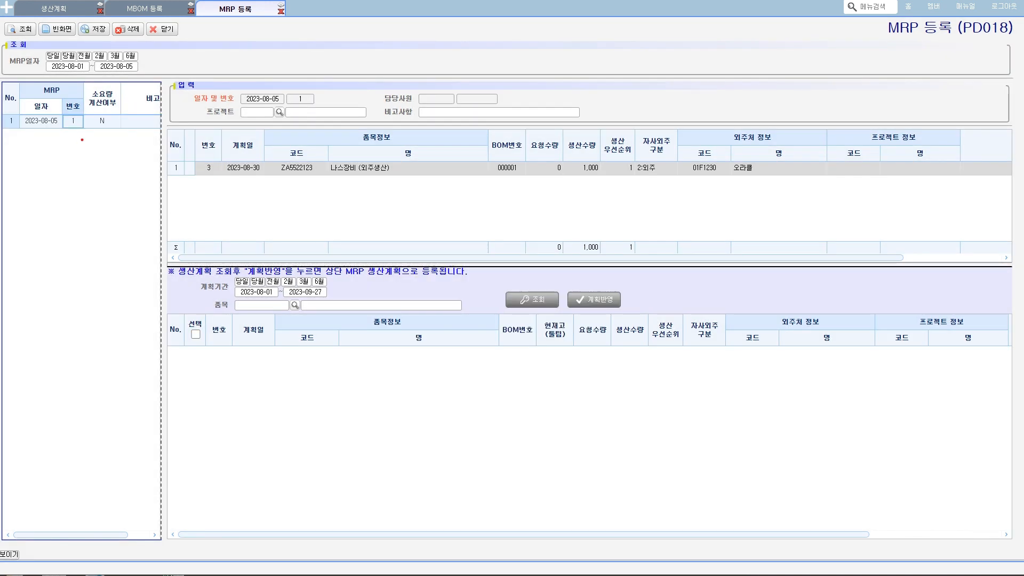
- Examine the saved MRP's date and number together with its 나스장비 (외주생산) plan line
mouse_move(82, 139)
left_mouse_down()
mouse_move(10, 88)
mouse_move(125, 91)
mouse_move(104, 140)
mouse_move(80, 143)
mouse_move(65, 98)
mouse_move(82, 120)
mouse_move(67, 128)
left_mouse_up()
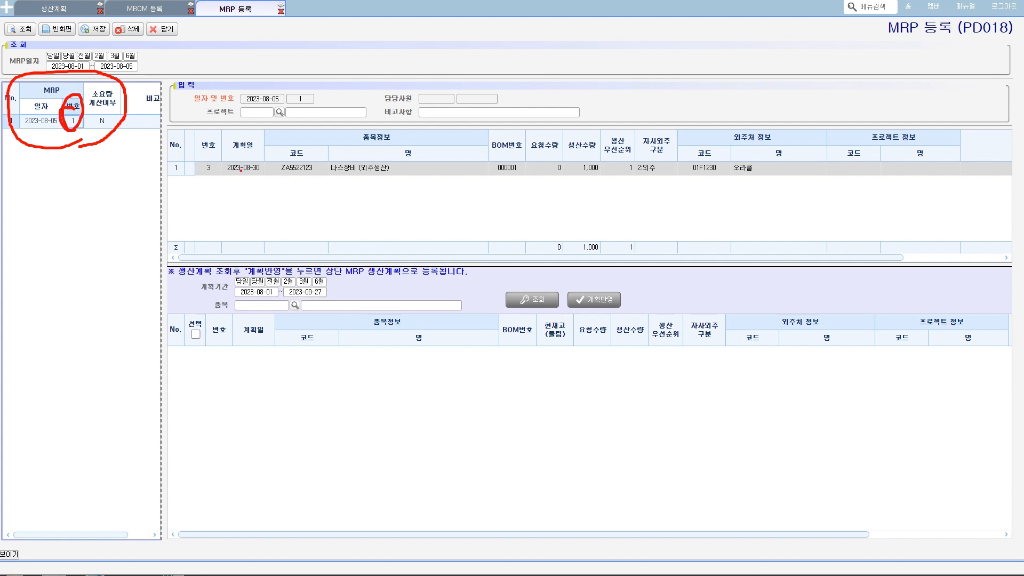
mouse_move(194, 176)
left_mouse_down()
mouse_move(809, 184)
mouse_move(295, 143)
mouse_move(199, 171)
left_mouse_up()
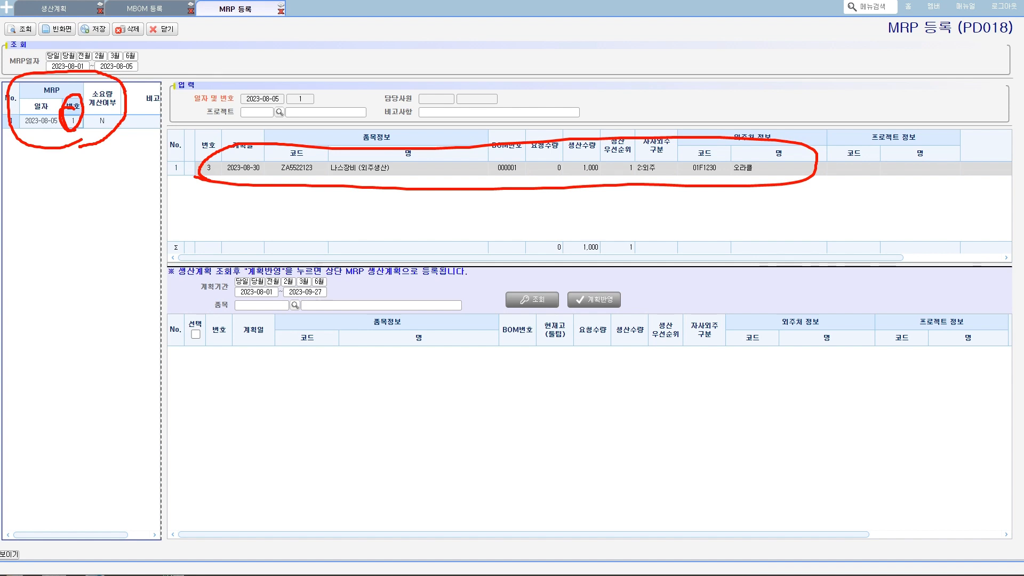
key("Escape")
- Open the MRP 소요량 계산 screen under 생산관리 – 계획 and select the 2023-08-05 MRP number 1
left_click(7, 9)
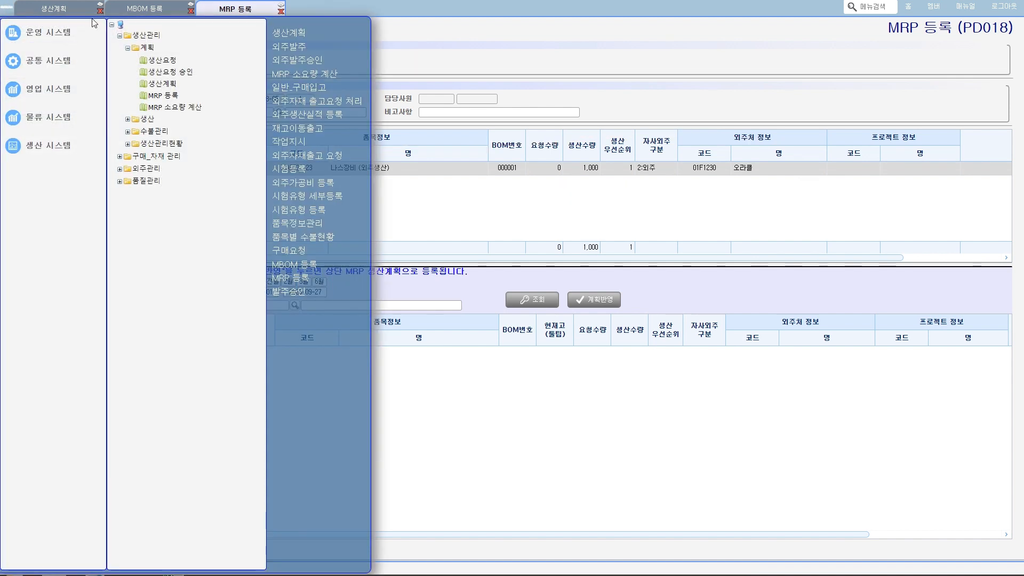
mouse_move(50, 136)
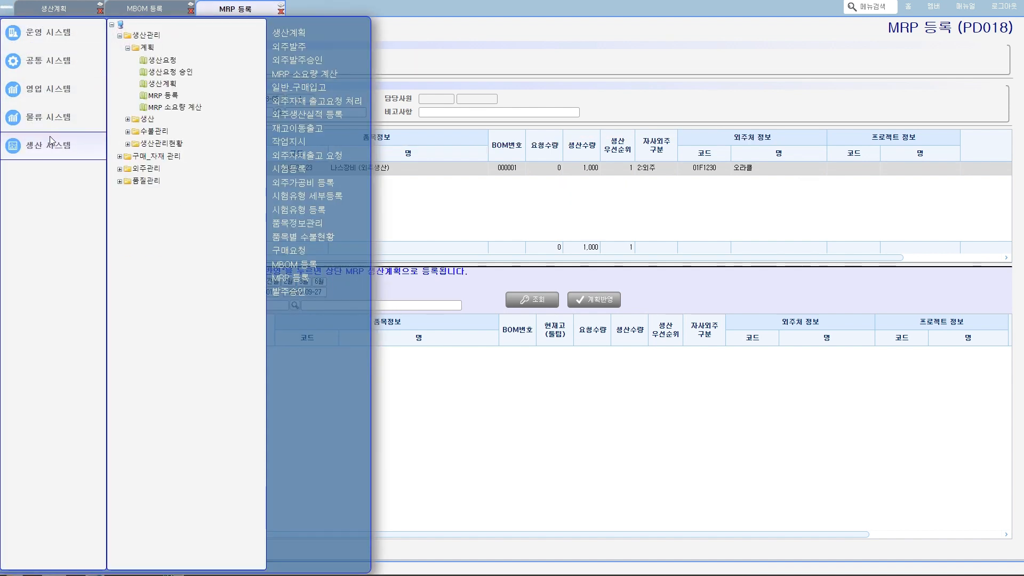
left_click(173, 108)
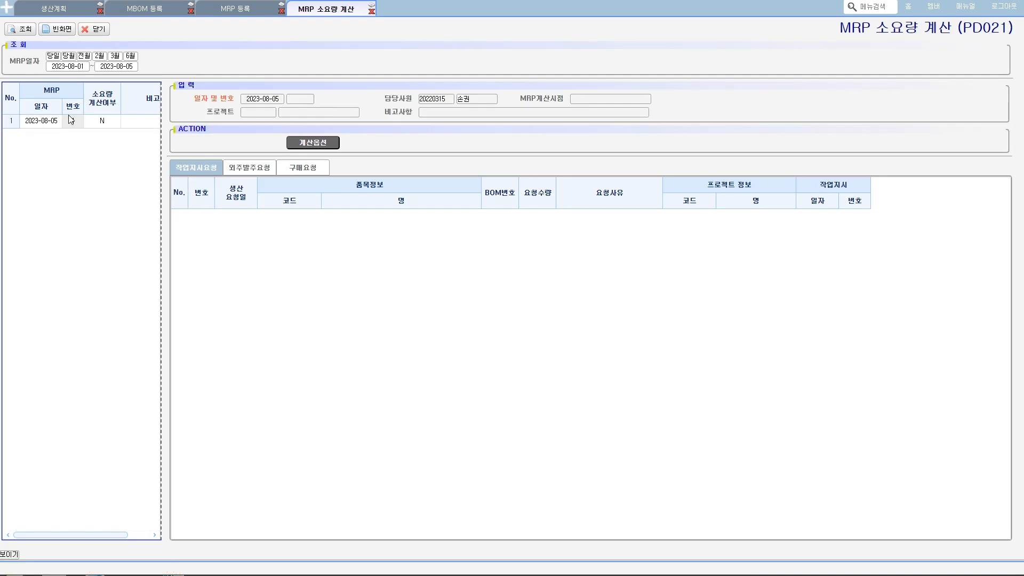
left_click(69, 122)
- Look through the 작업지시요청, 외주발주요청 and 구매요청 lists of the selected MRP before calculating
left_click(245, 163)
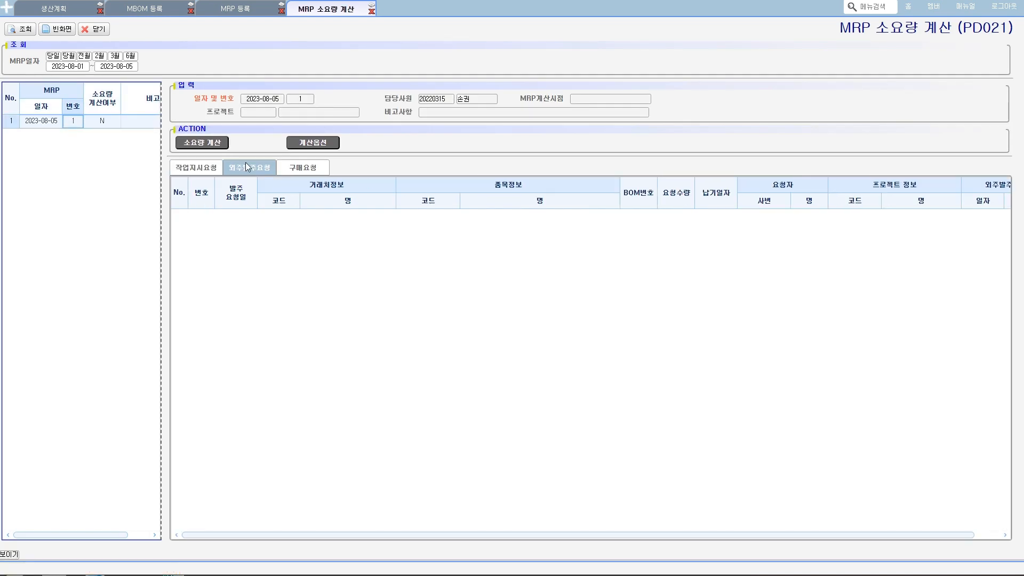
left_click(304, 168)
left_click(255, 169)
left_click(186, 170)
left_click(248, 170)
left_click(286, 171)
left_click(211, 171)
left_click(247, 170)
left_click(198, 166)
left_click(274, 170)
left_click(292, 170)
left_click(203, 169)
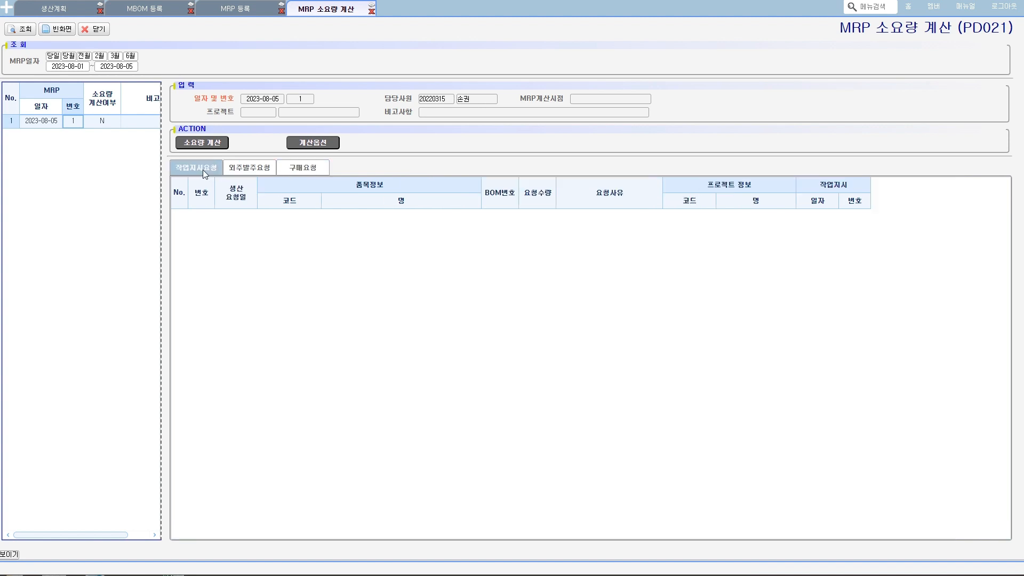
key("ctrl+2")
mouse_move(200, 177)
left_mouse_down()
mouse_move(196, 159)
mouse_move(189, 177)
mouse_move(247, 174)
left_mouse_up()
mouse_move(287, 180)
left_mouse_down()
mouse_move(325, 163)
mouse_move(277, 188)
left_mouse_up()
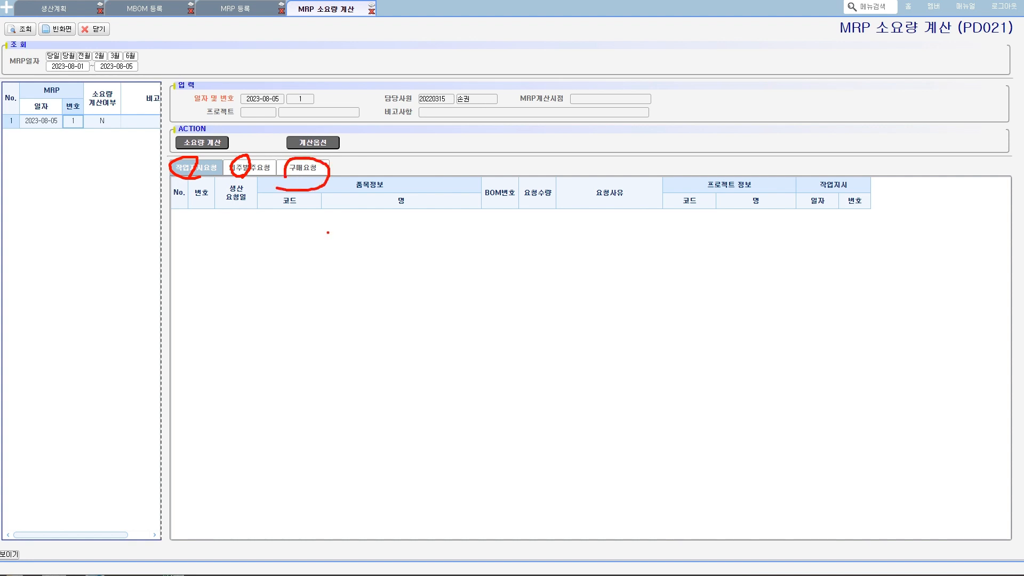
key("Escape")
- View the 계산옵션 settings and run the requirements calculation (소요량 계산) for the selected MRP
left_click(312, 143)
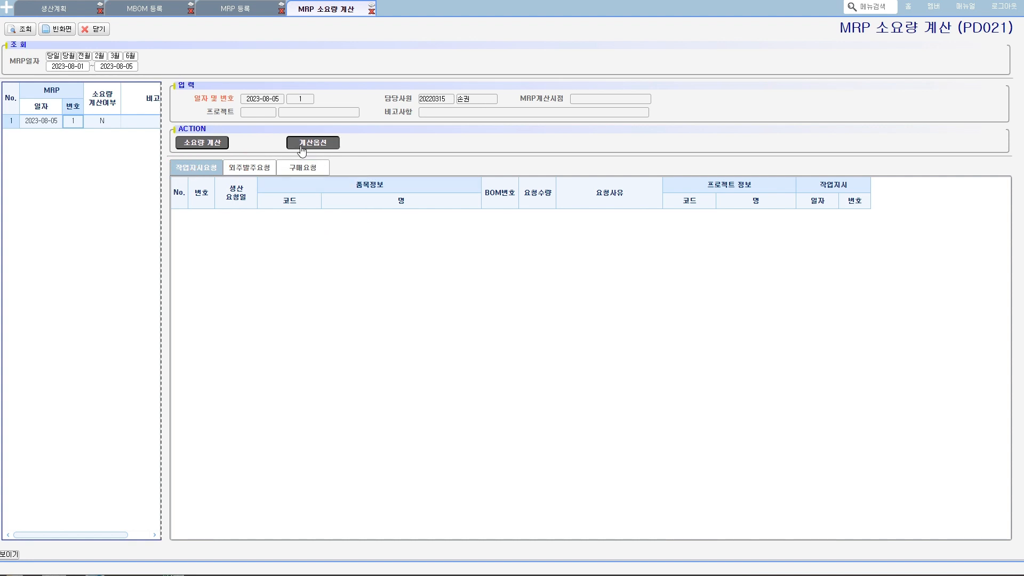
left_click(512, 433)
left_click(213, 143)
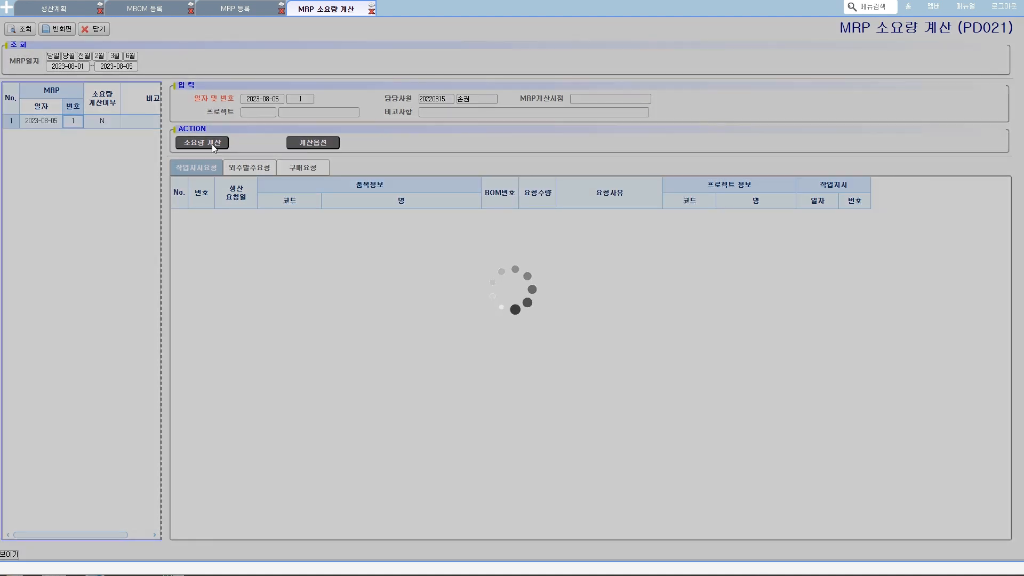
left_click(508, 310)
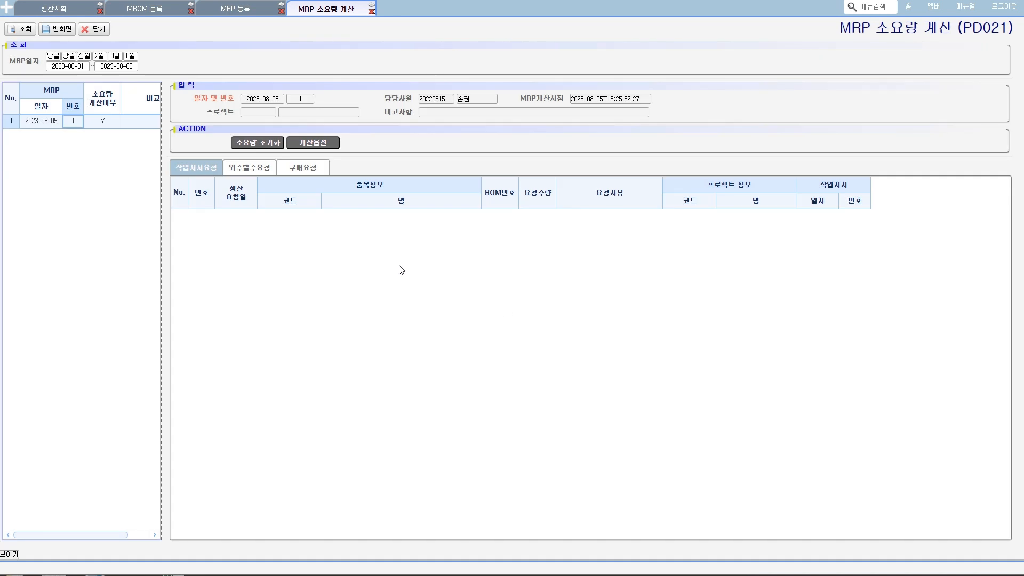
- Check the 자사외주 구분 of the 나스장비 (외주생산) row in 생산계획 and return to MRP 소요량 계산
left_click(66, 8)
left_click_drag(547, 238, 510, 250)
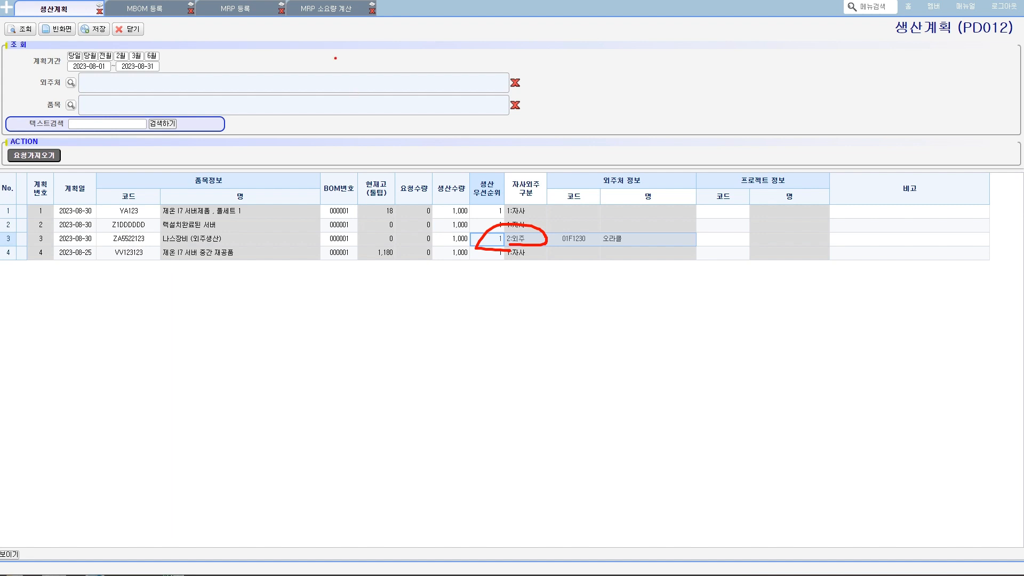
left_click(324, 9)
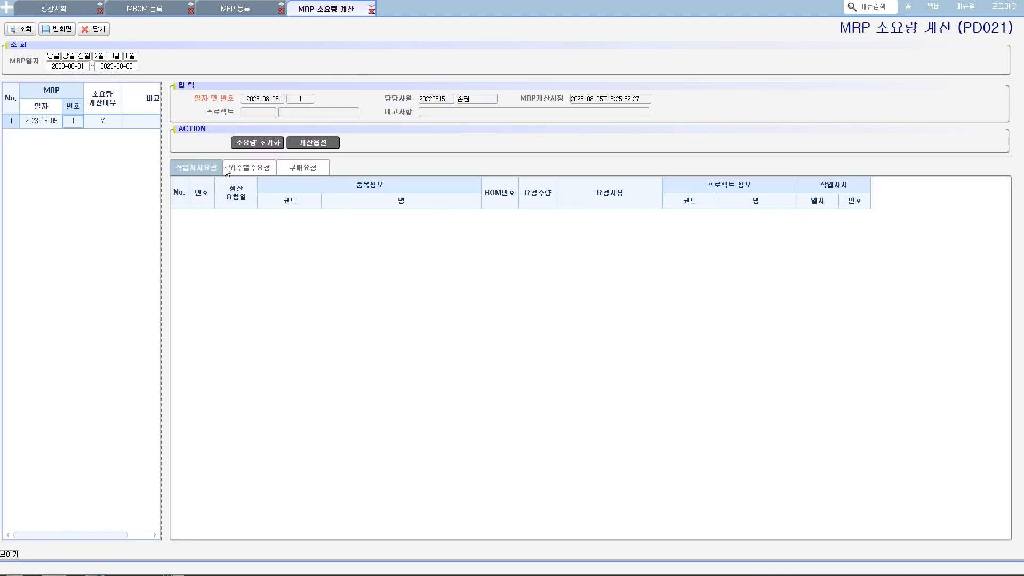
- Examine the 외주발주요청 generated for item ZA5522123 and the 구매요청 rows for its materials
left_click(253, 169)
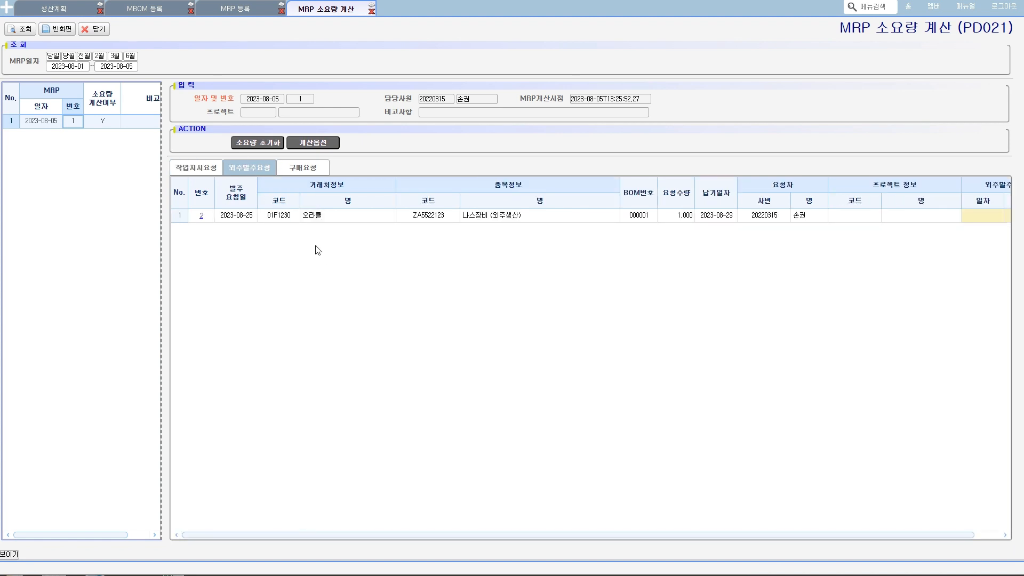
left_click(431, 220)
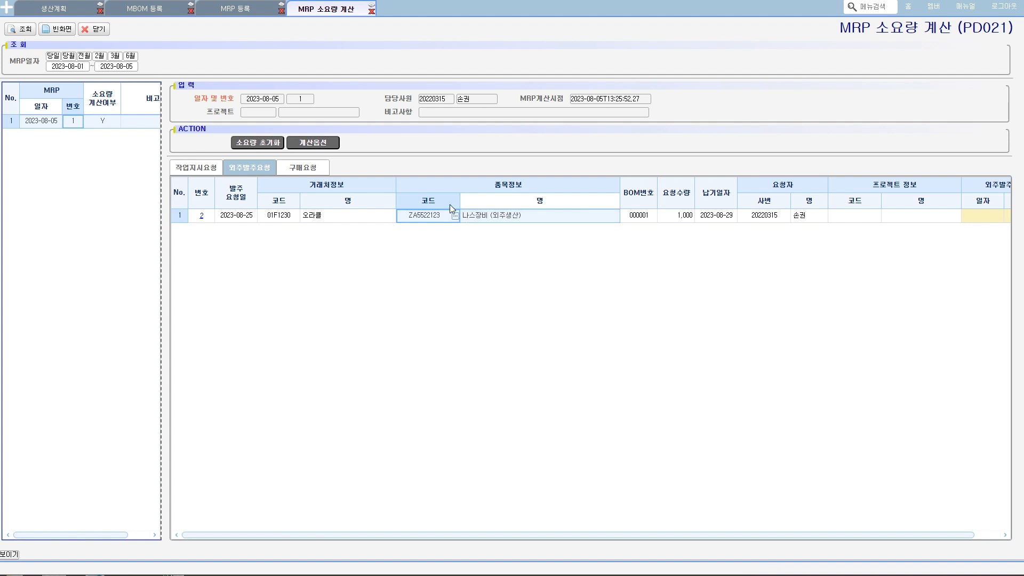
left_click(325, 167)
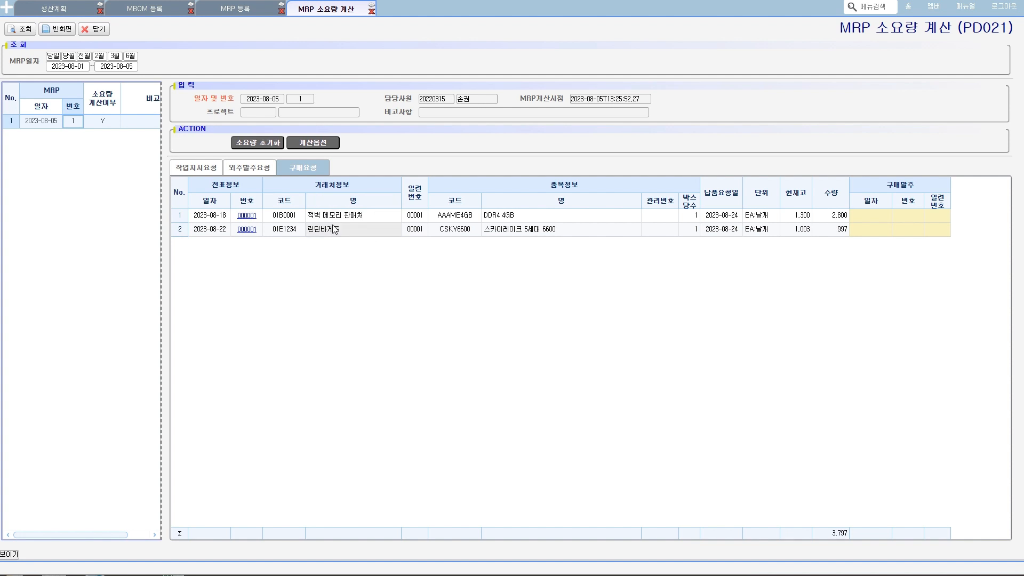
- Compare the 외주발주요청 row's request date with the plan date and item code of 나스장비 (외주생산) in 생산계획
left_click(257, 170)
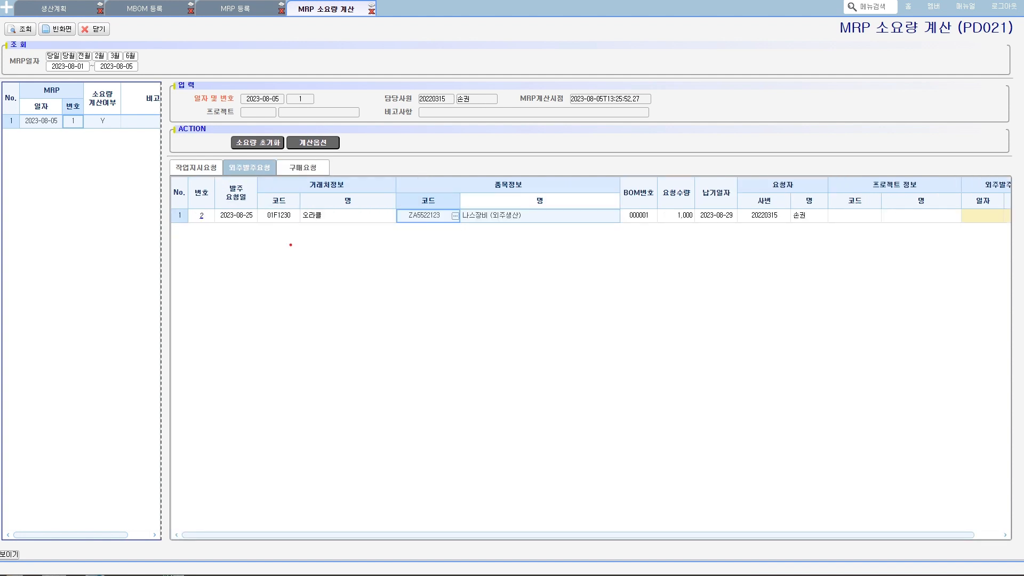
mouse_move(254, 225)
left_mouse_down()
mouse_move(214, 221)
mouse_move(257, 213)
mouse_move(250, 227)
left_mouse_up()
left_click(74, 13)
mouse_move(92, 242)
left_mouse_down()
mouse_move(75, 248)
mouse_move(88, 223)
mouse_move(94, 246)
mouse_move(163, 233)
mouse_move(109, 244)
left_mouse_up()
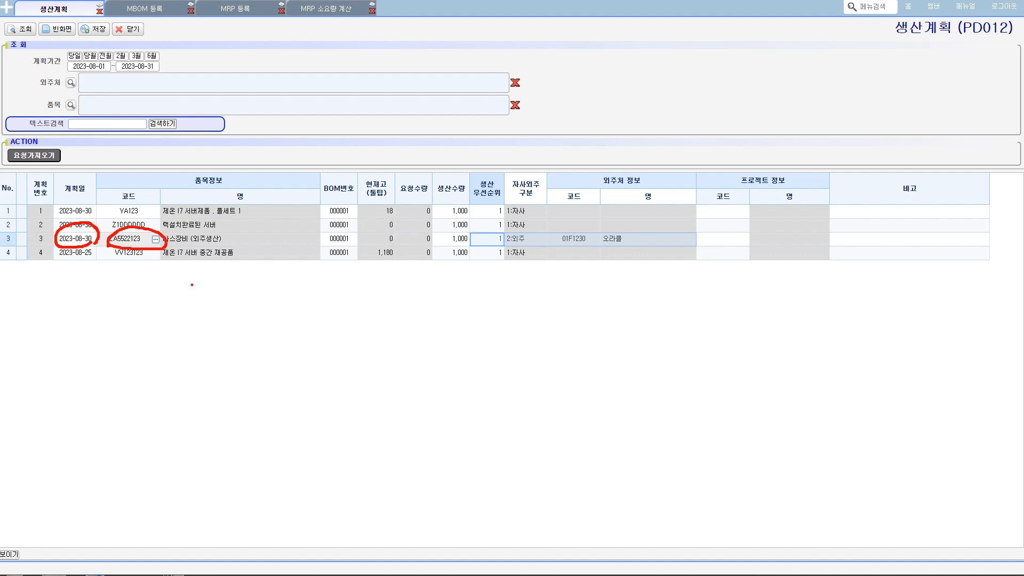
- Open 품목정보관리 and check the 리드타임 in business days for item ZA5522123, 나스장비 (외주생산)
left_click(6, 8)
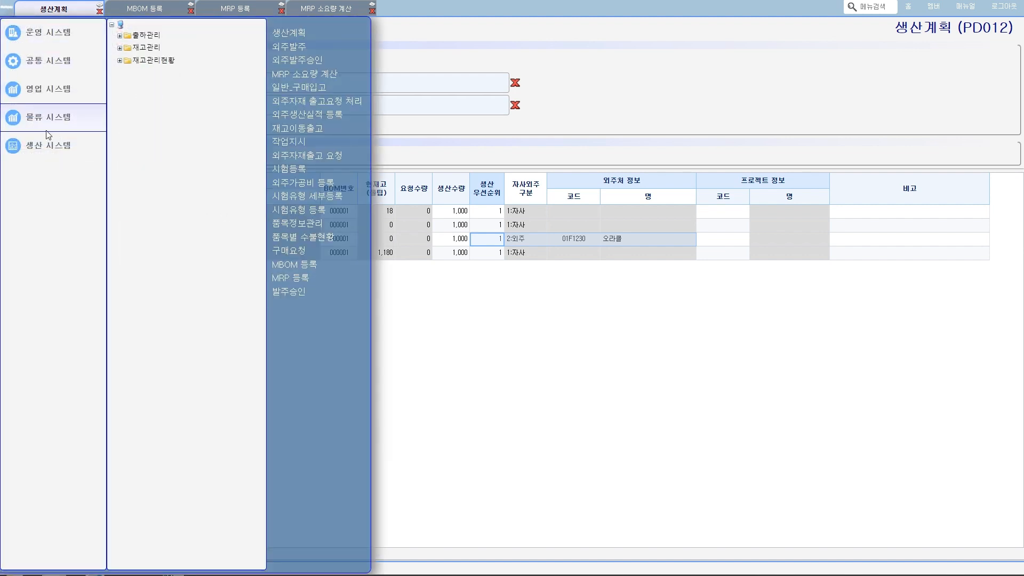
mouse_move(48, 144)
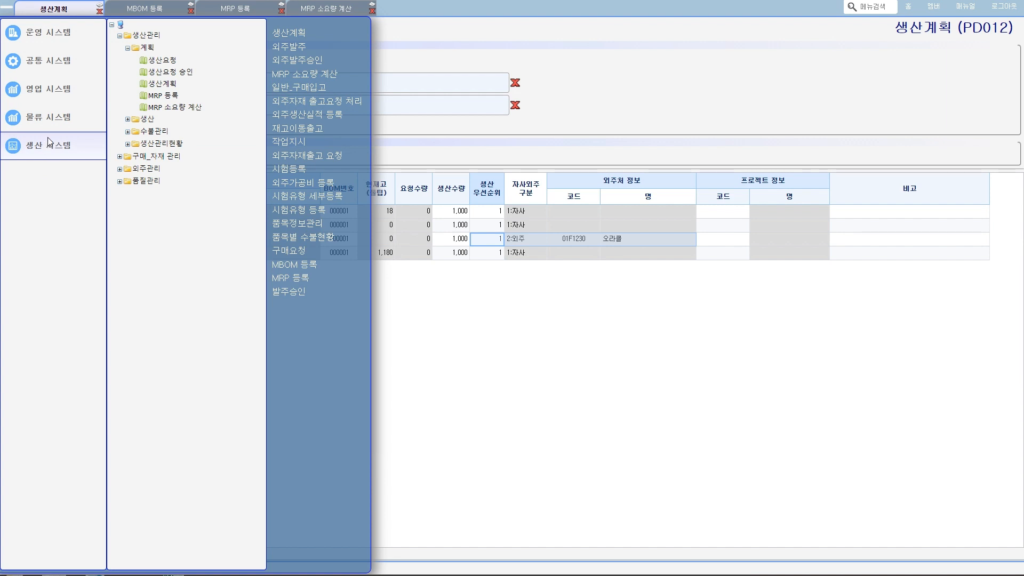
mouse_move(51, 62)
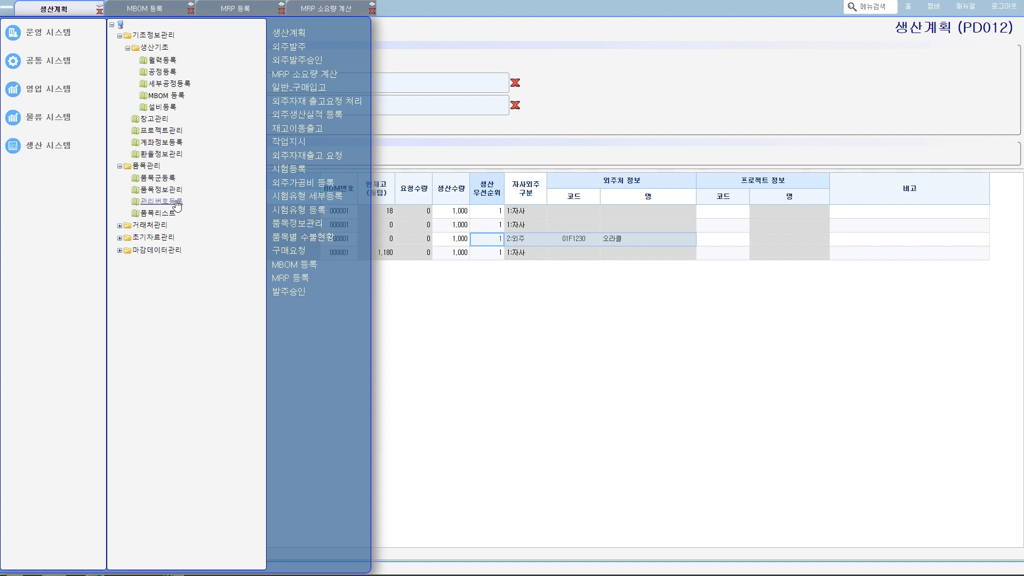
left_click(160, 189)
left_click(23, 33)
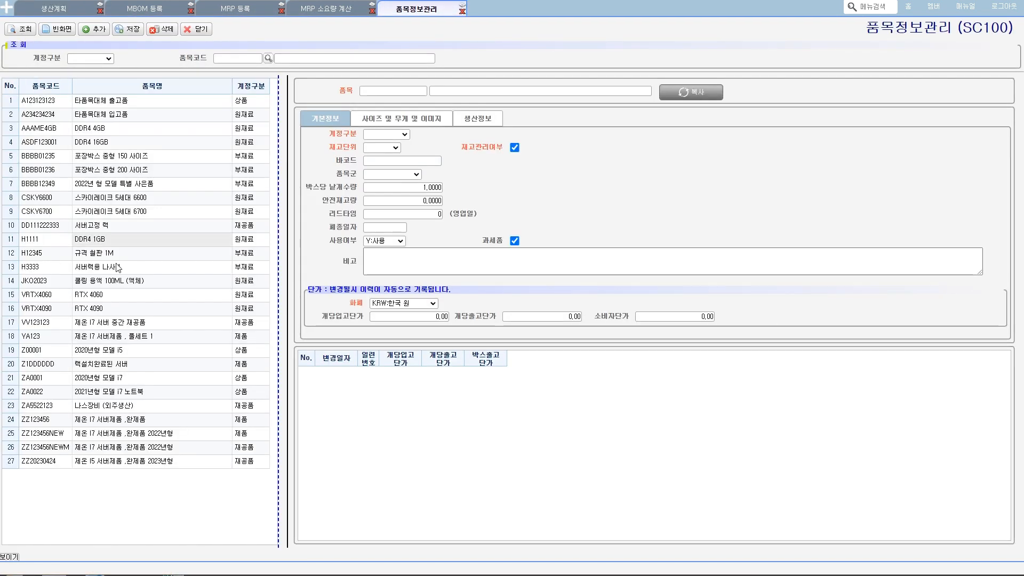
left_click(102, 405)
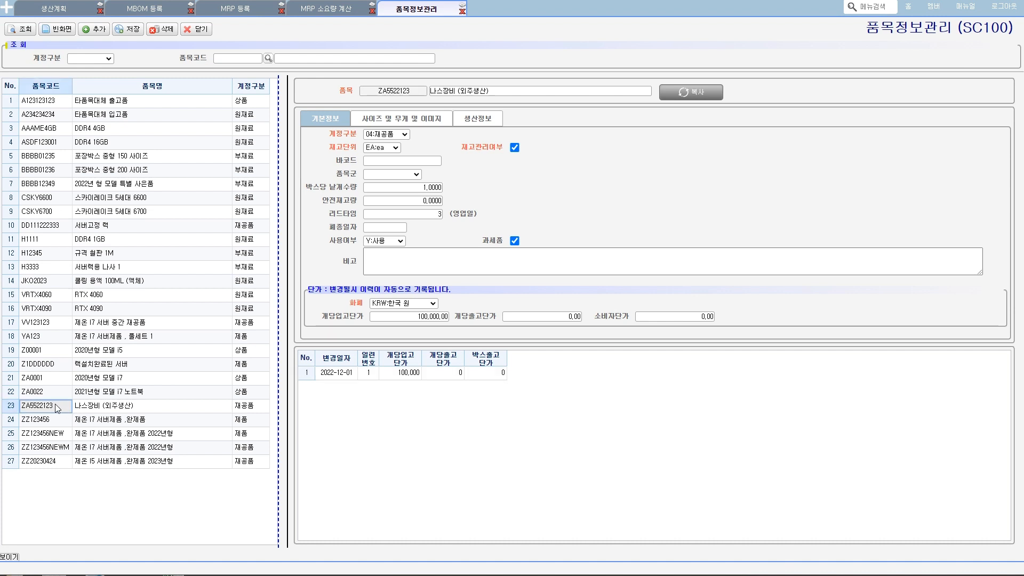
mouse_move(327, 219)
left_mouse_down()
mouse_move(478, 224)
mouse_move(407, 202)
mouse_move(321, 214)
mouse_move(344, 219)
left_mouse_up()
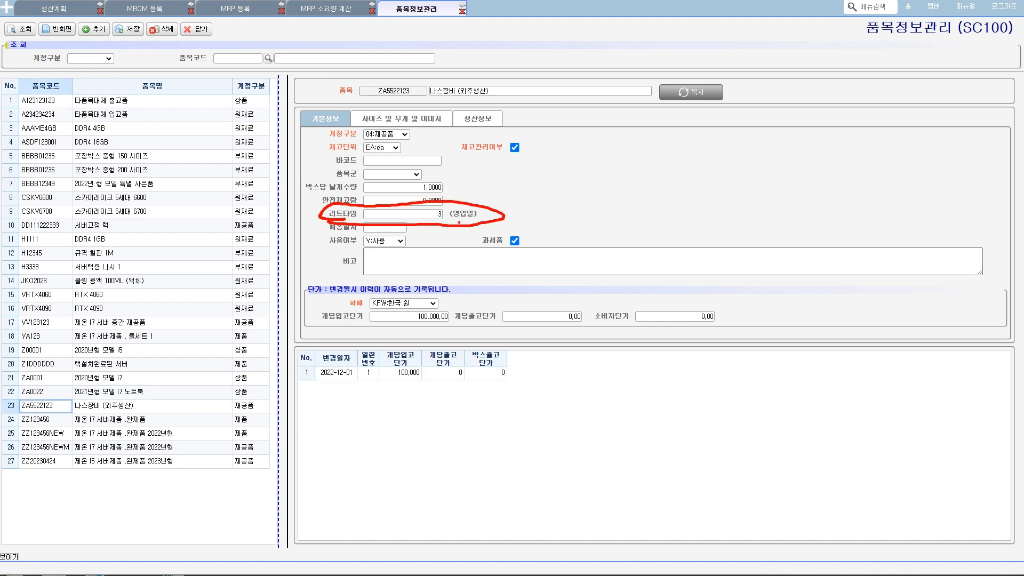
mouse_move(459, 223)
left_mouse_down()
mouse_move(478, 234)
mouse_move(464, 244)
left_mouse_up()
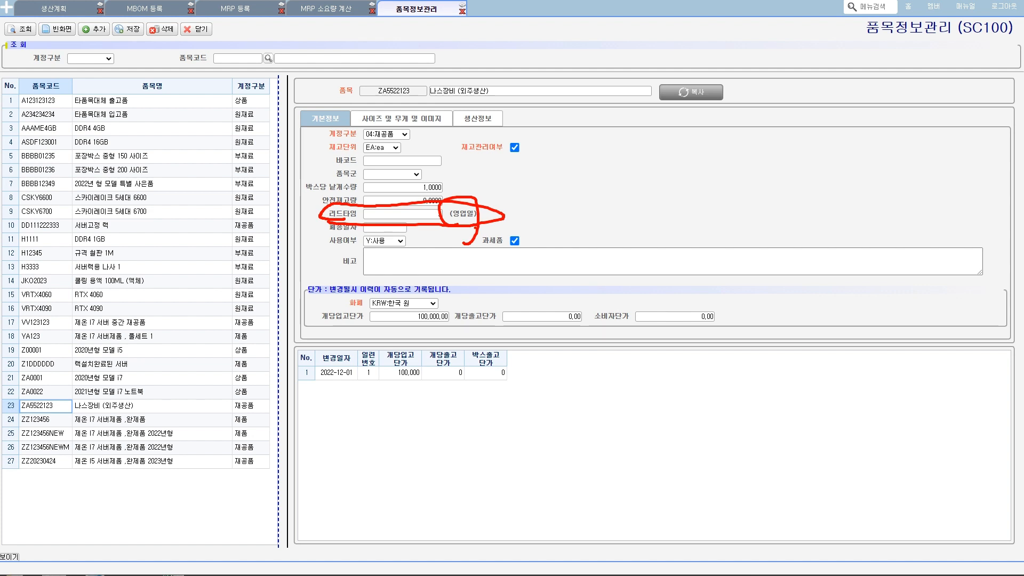
key("Escape")
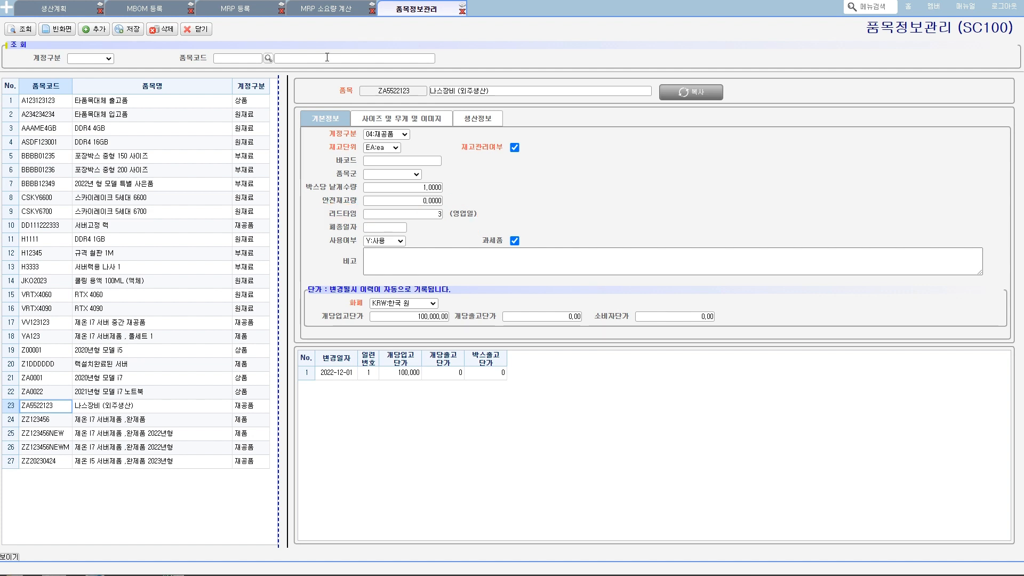
- Revisit the 외주발주요청 row's request date, then check the working days from 2023-08-30 back to 2023-08-25 in 월력등록
left_click(321, 10)
left_click(251, 219)
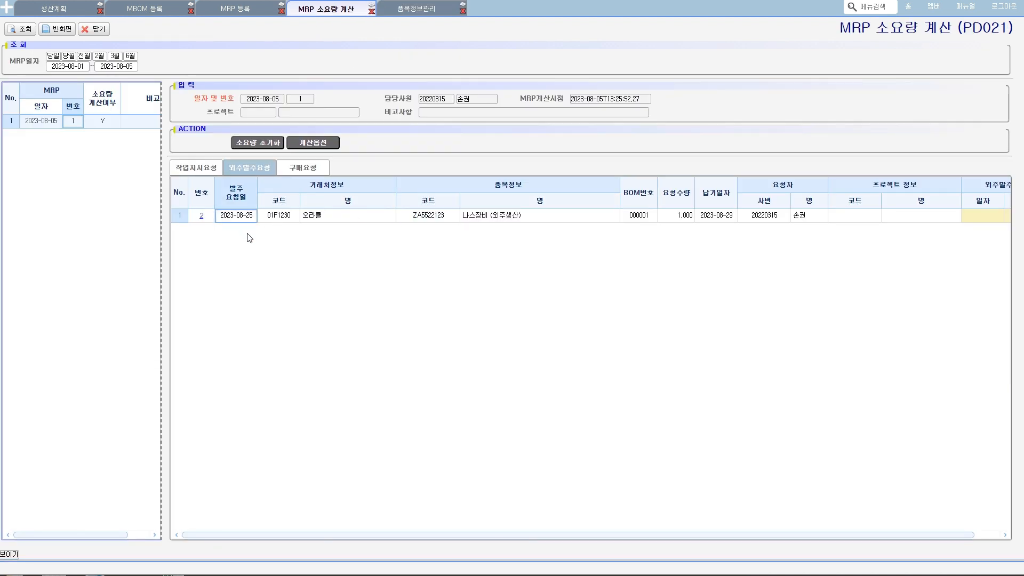
left_click(7, 8)
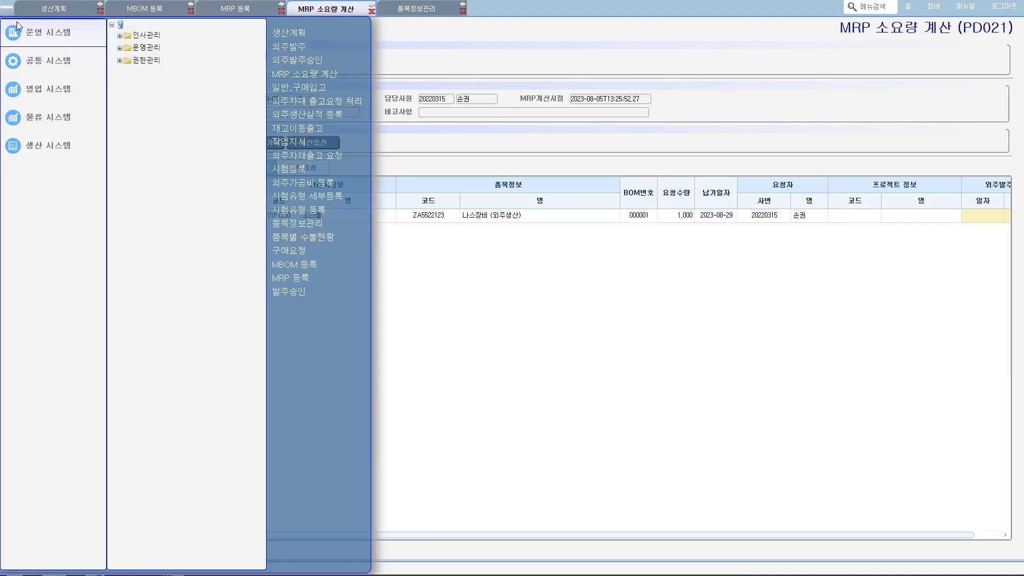
left_click(33, 60)
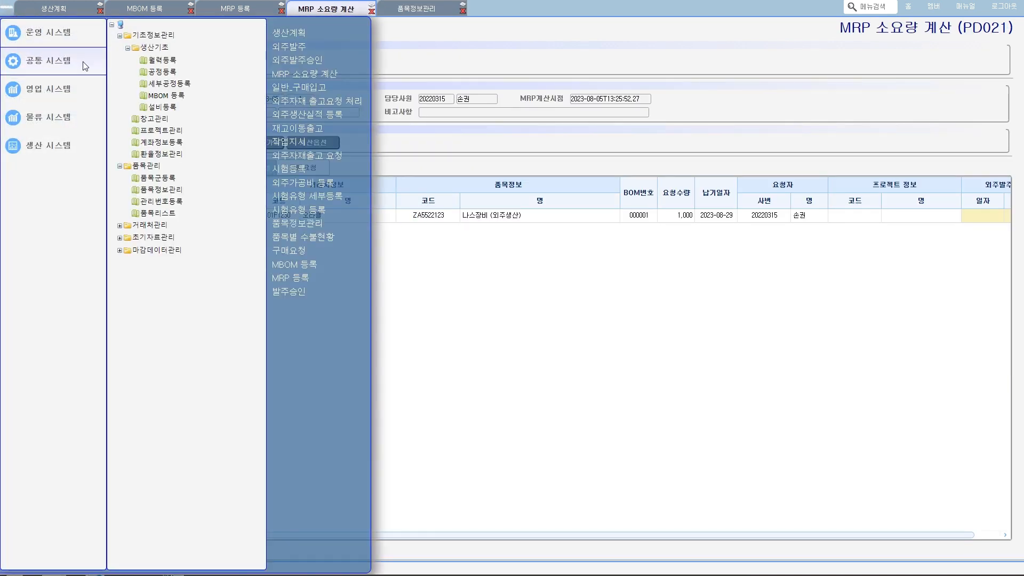
left_click(158, 62)
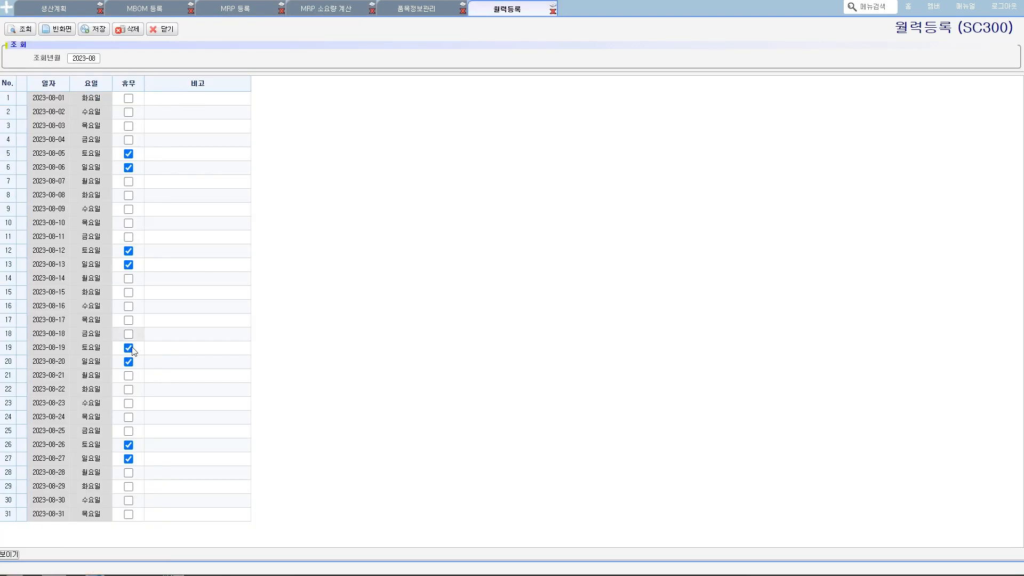
left_click(56, 499)
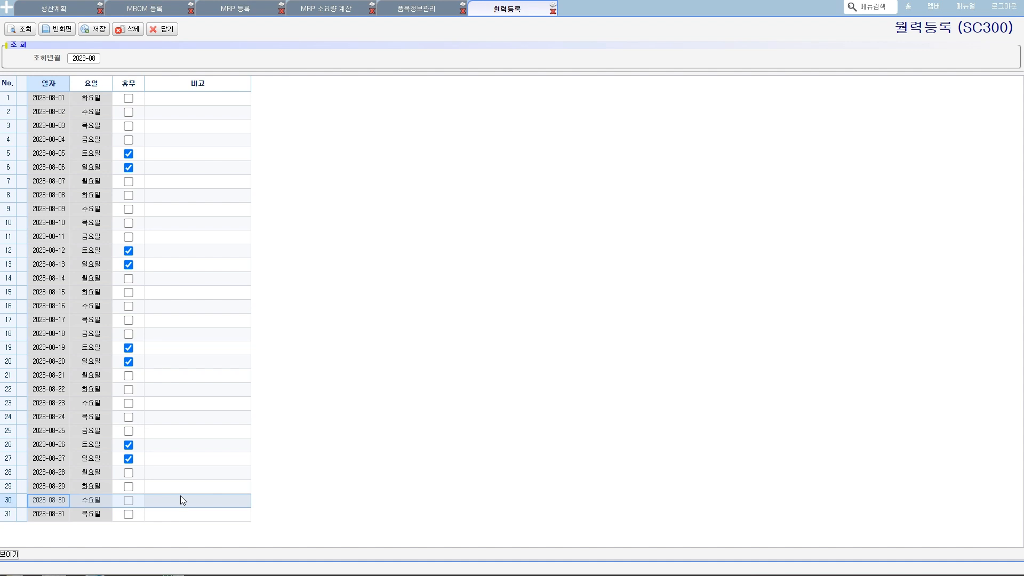
left_click(180, 496)
mouse_move(50, 490)
left_mouse_down()
mouse_move(67, 488)
mouse_move(65, 477)
left_mouse_up()
left_click_drag(52, 439, 68, 437)
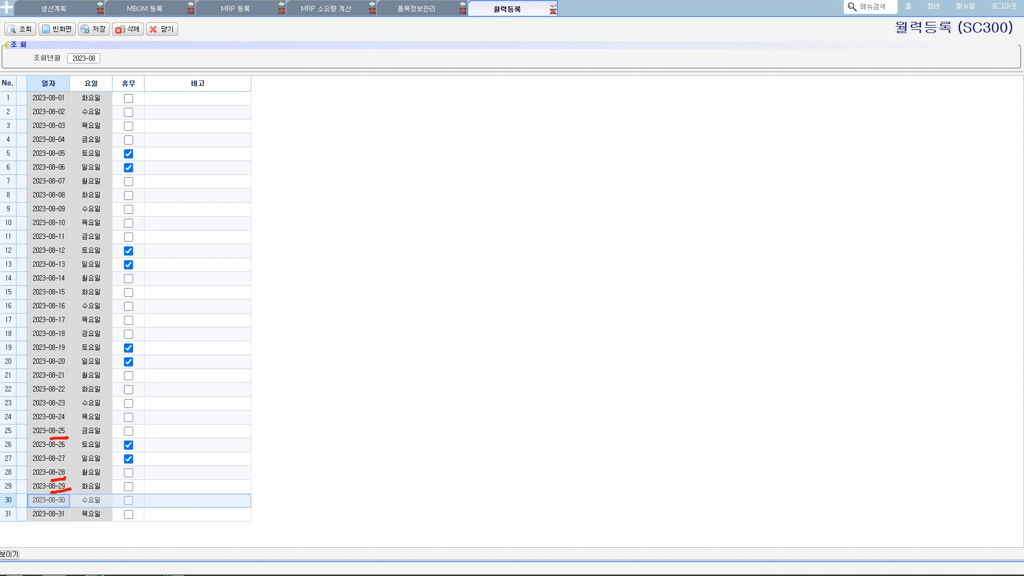
key("Escape")
- Return to MRP 소요량 계산 and examine the item information and 발주요청일 of the 외주발주요청 row
left_click(329, 11)
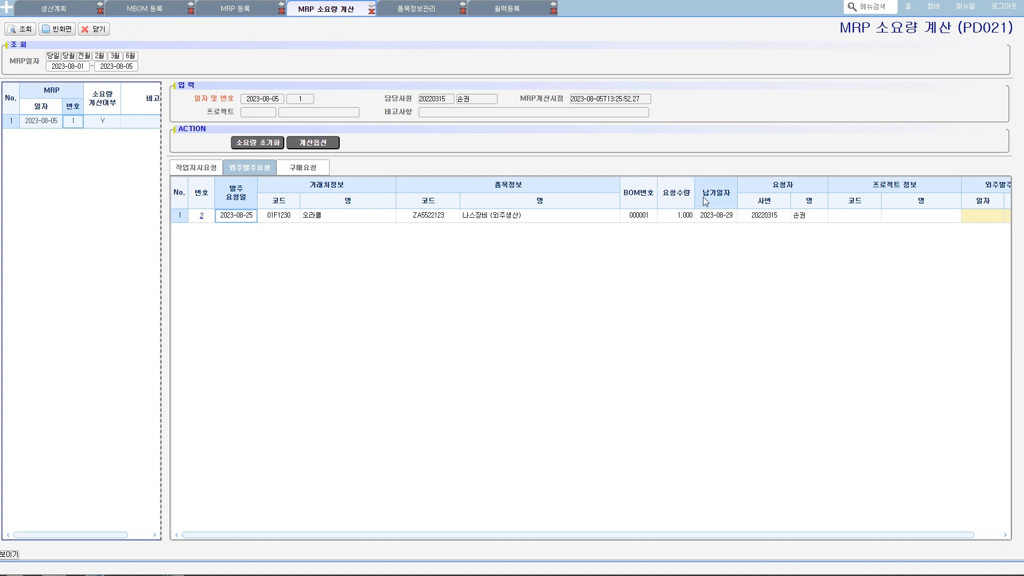
key("ctrl+2")
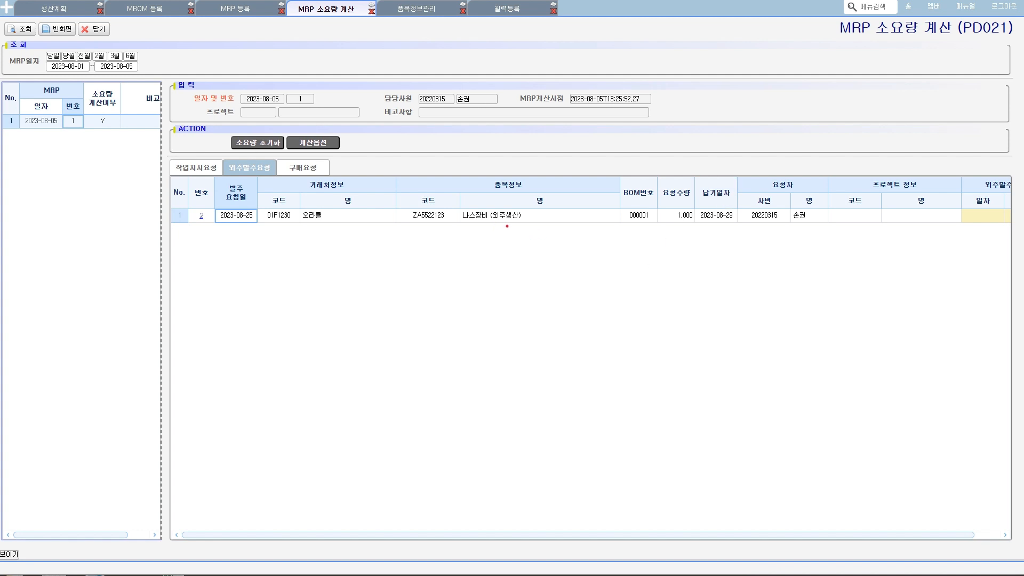
mouse_move(507, 226)
left_mouse_down()
mouse_move(545, 180)
mouse_move(532, 247)
left_mouse_up()
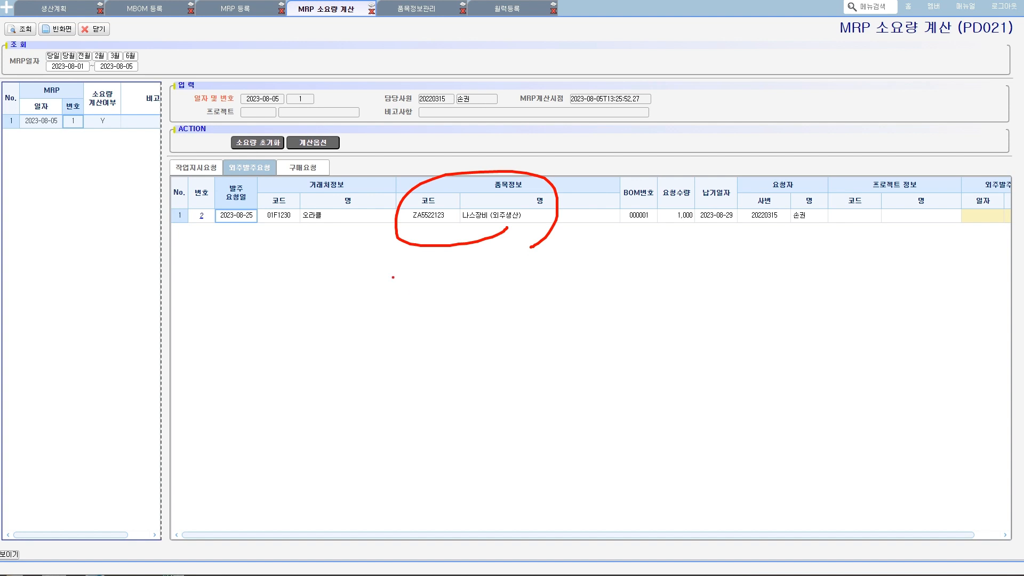
key("Escape")
left_click(301, 169)
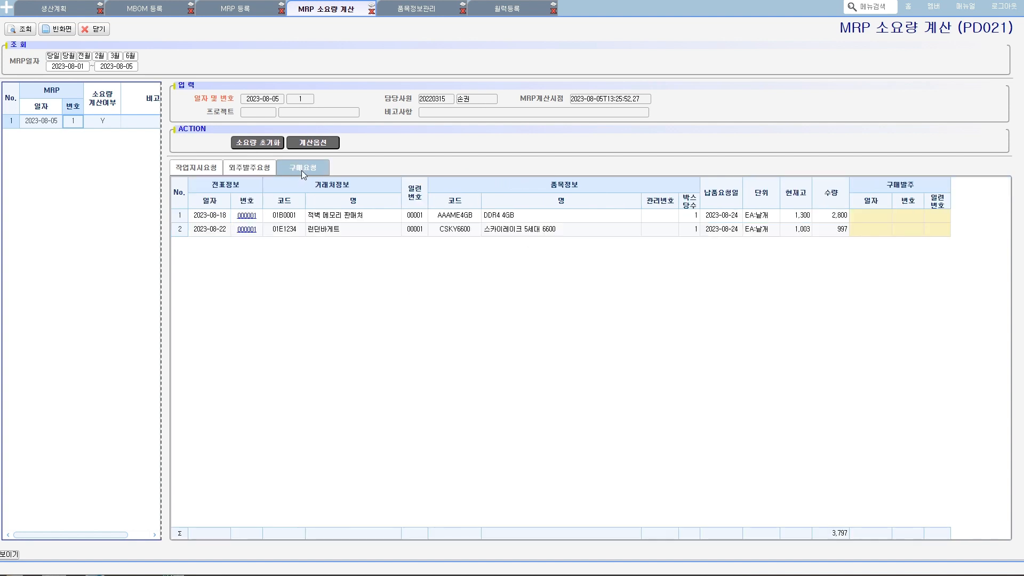
left_click(248, 168)
mouse_move(254, 224)
left_mouse_down()
mouse_move(215, 218)
mouse_move(257, 200)
mouse_move(251, 231)
left_mouse_up()
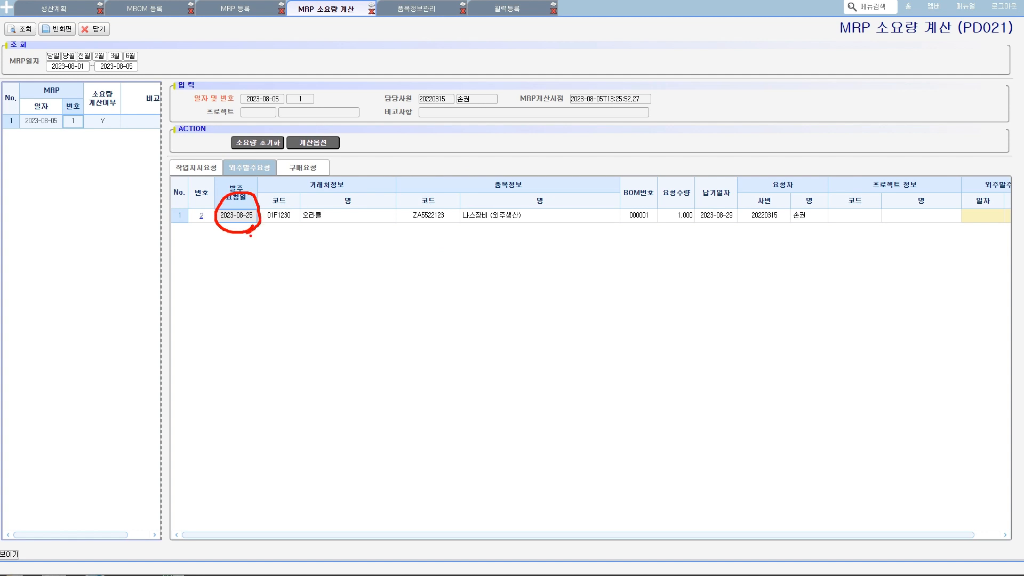
key("Escape")
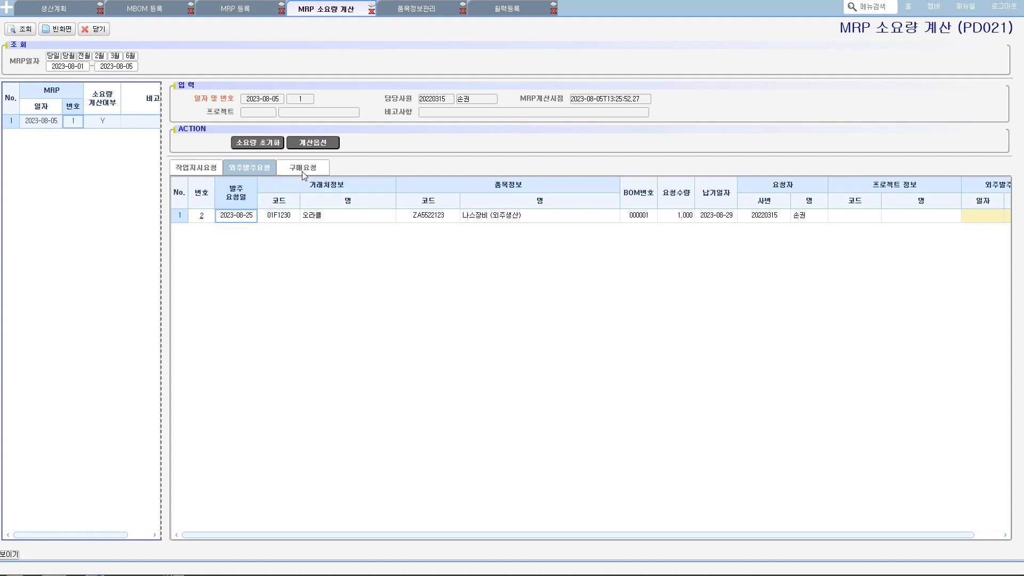
- Compare the 납품요청일 and slip dates of the 구매요청 rows, then return to 외주발주요청
left_click(302, 170)
mouse_move(735, 221)
left_mouse_down()
mouse_move(709, 220)
mouse_move(740, 241)
mouse_move(722, 213)
left_mouse_up()
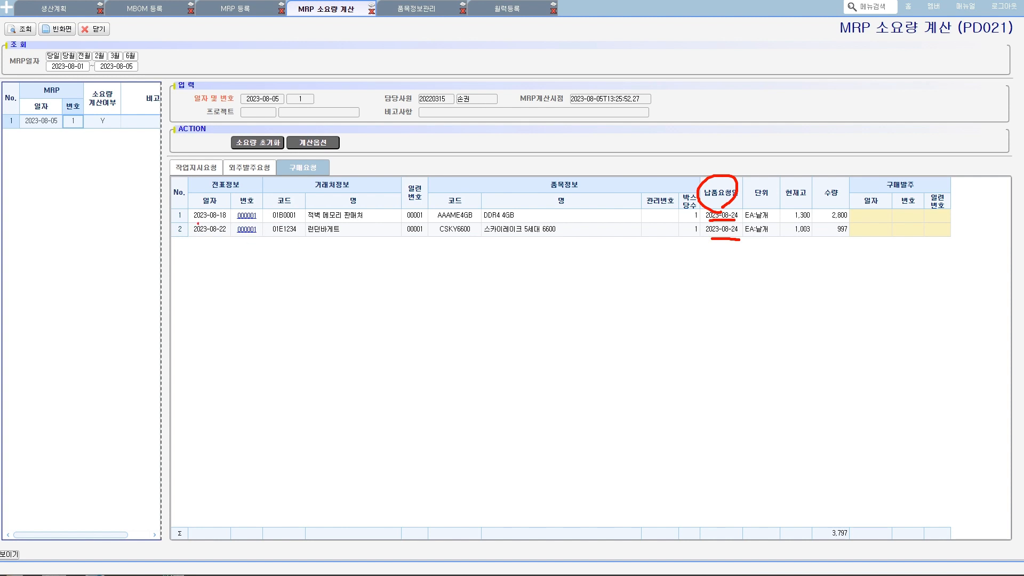
mouse_move(223, 221)
left_mouse_down()
mouse_move(239, 213)
mouse_move(230, 243)
left_mouse_up()
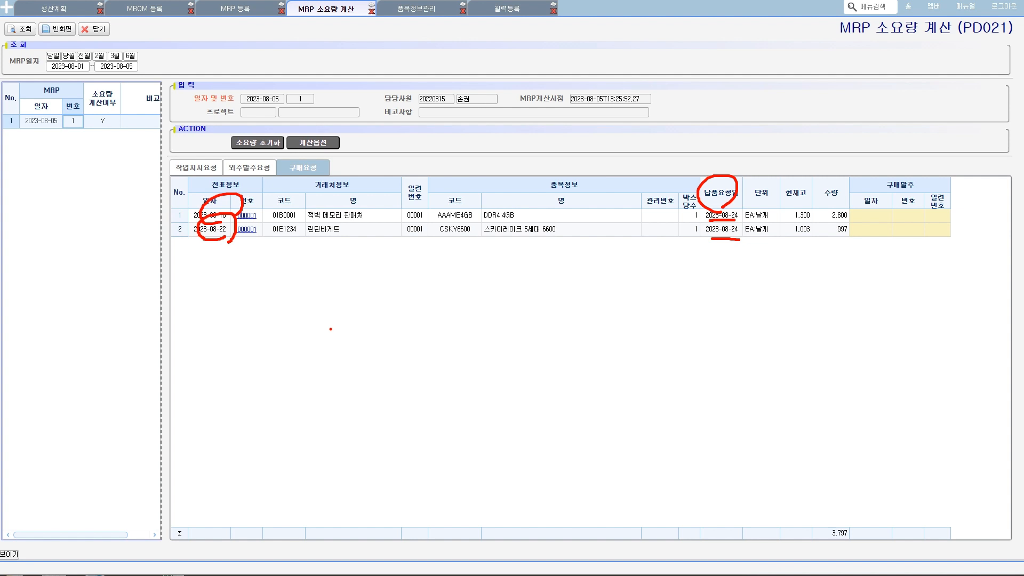
left_click(251, 169)
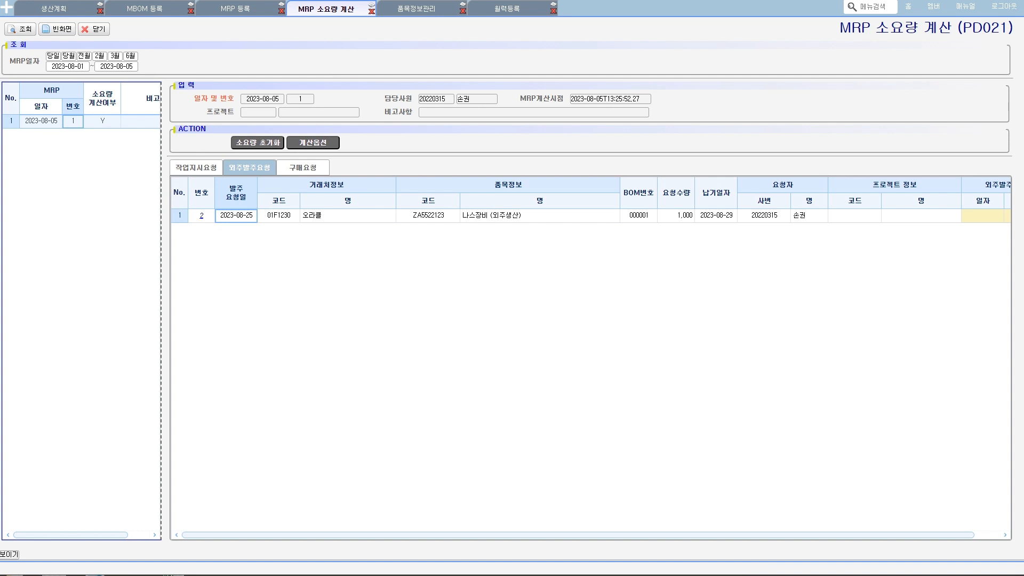
- Switch to the Notepad process notes and insert "외주발주 ->" after 외주발주요청 in the production flow line
key("alt+Tab")
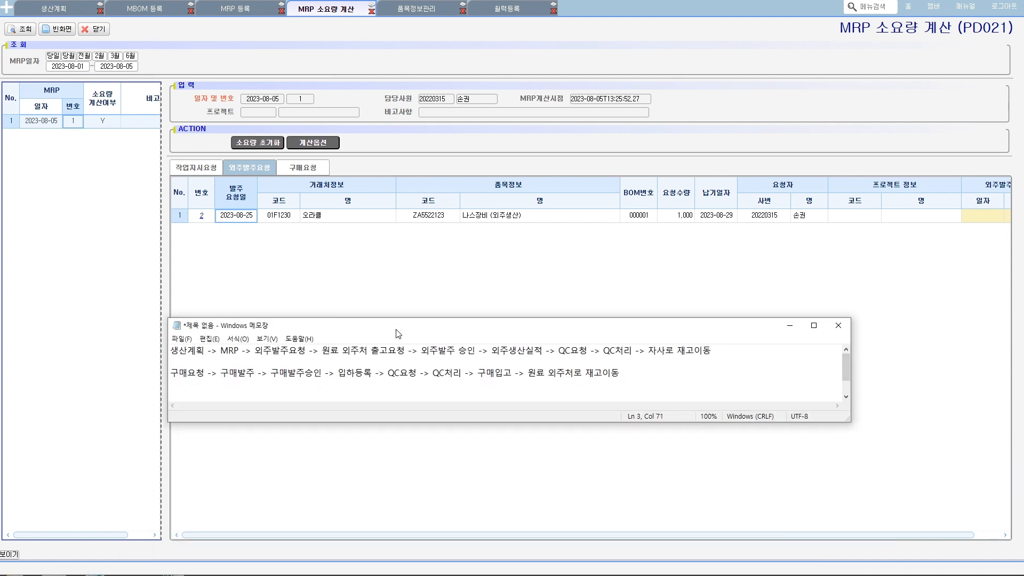
mouse_move(256, 352)
left_mouse_down()
mouse_move(314, 359)
mouse_move(273, 335)
mouse_move(273, 356)
left_mouse_up()
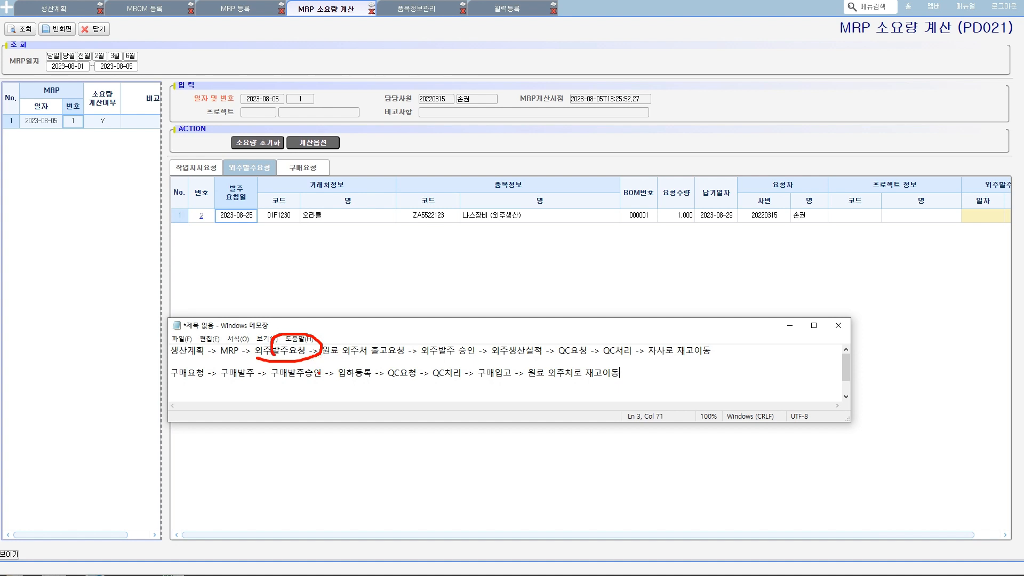
key("Escape")
left_click(319, 350)
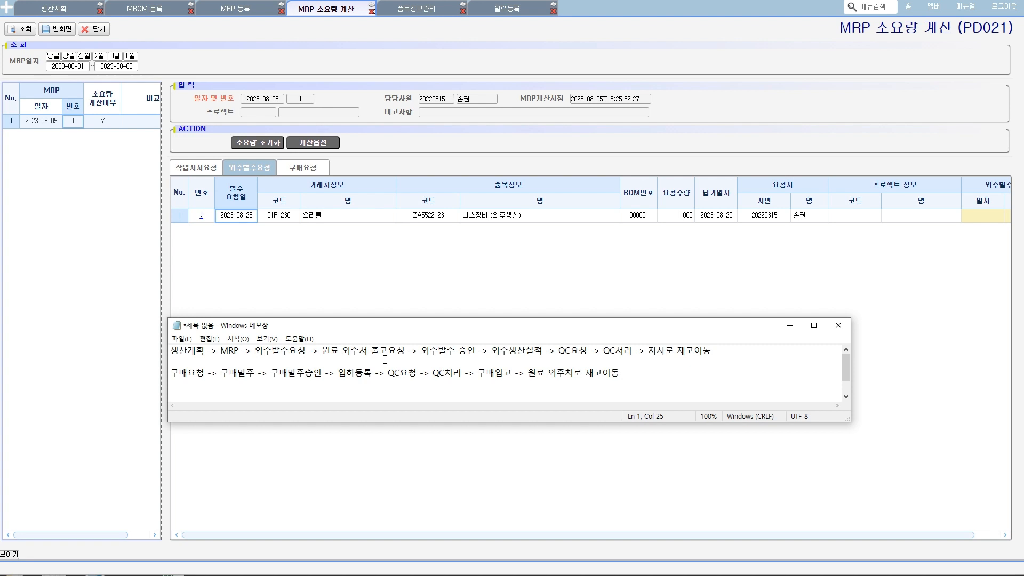
type("외주바")
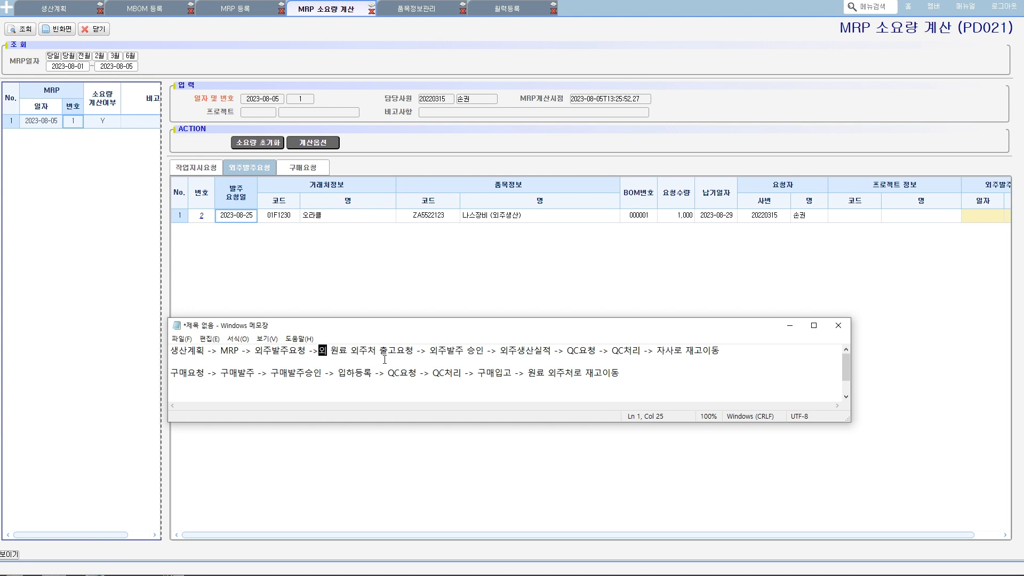
type("발주 -")
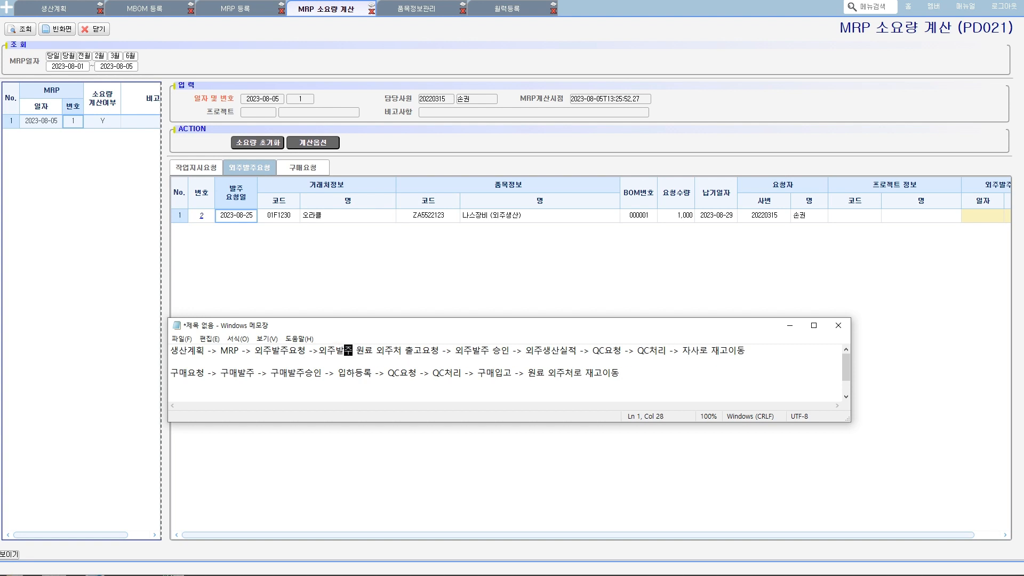
type(">")
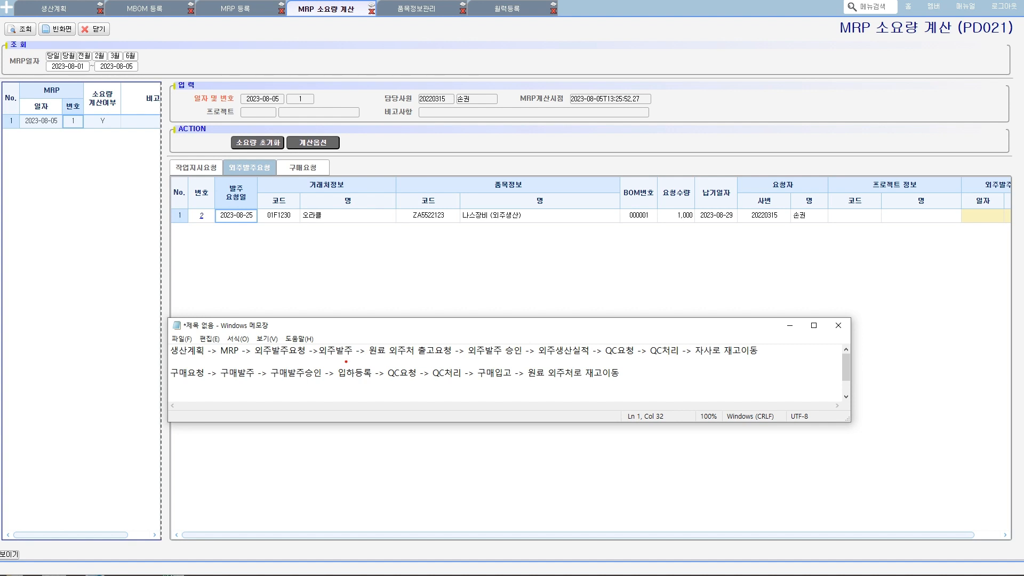
left_click_drag(346, 362, 356, 335)
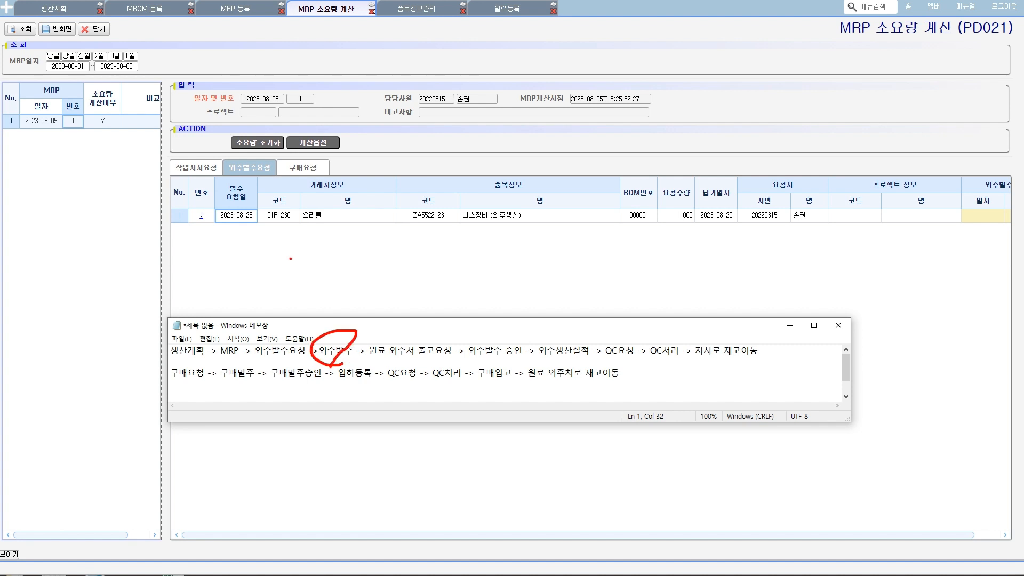
key("Escape")
- Locate 외주발주 요청 under 외주관리 > 외주발주, then open the 외주발주 screen
left_click(291, 259)
left_click(4, 8)
mouse_move(45, 134)
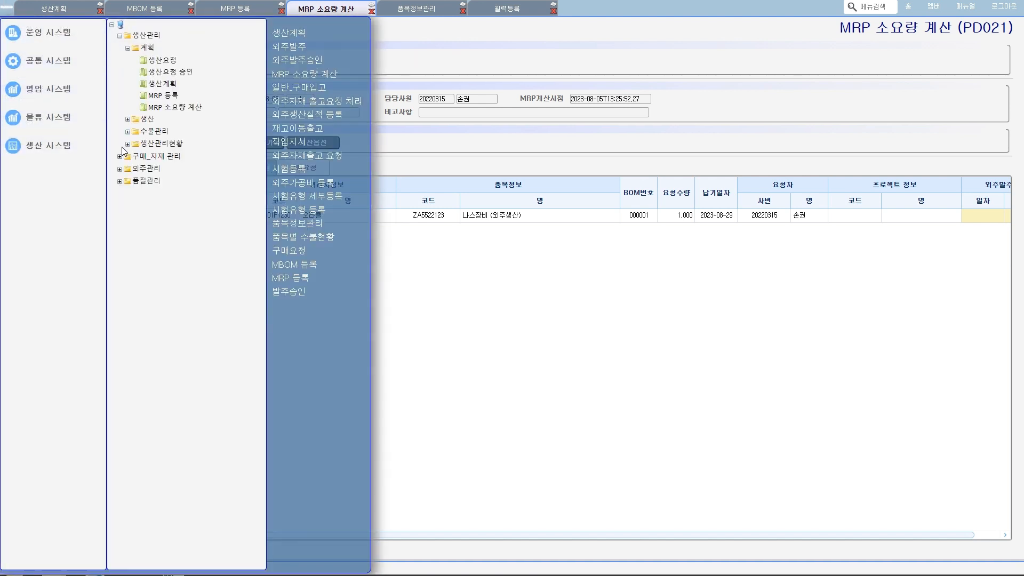
left_click(119, 170)
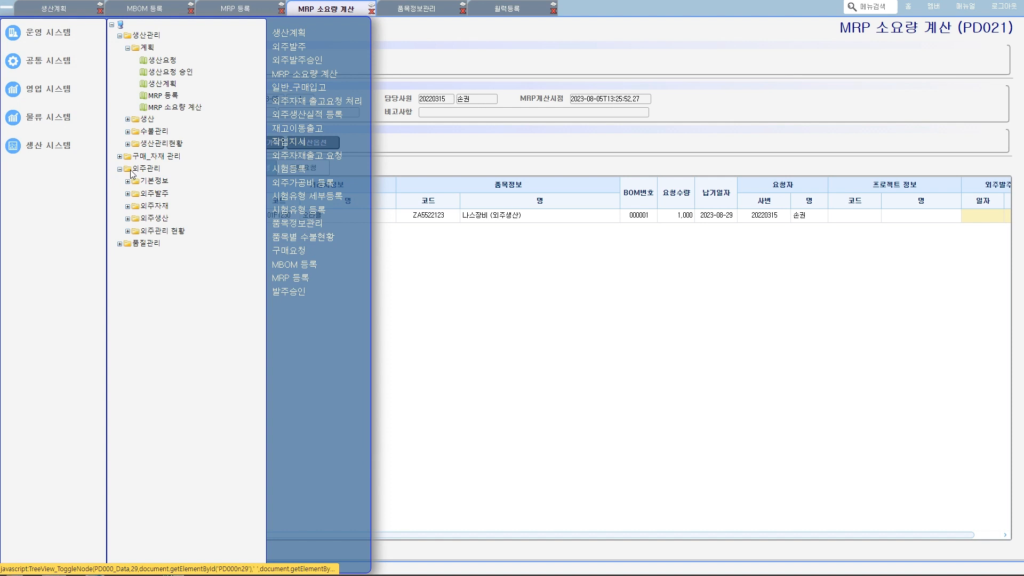
left_click(128, 194)
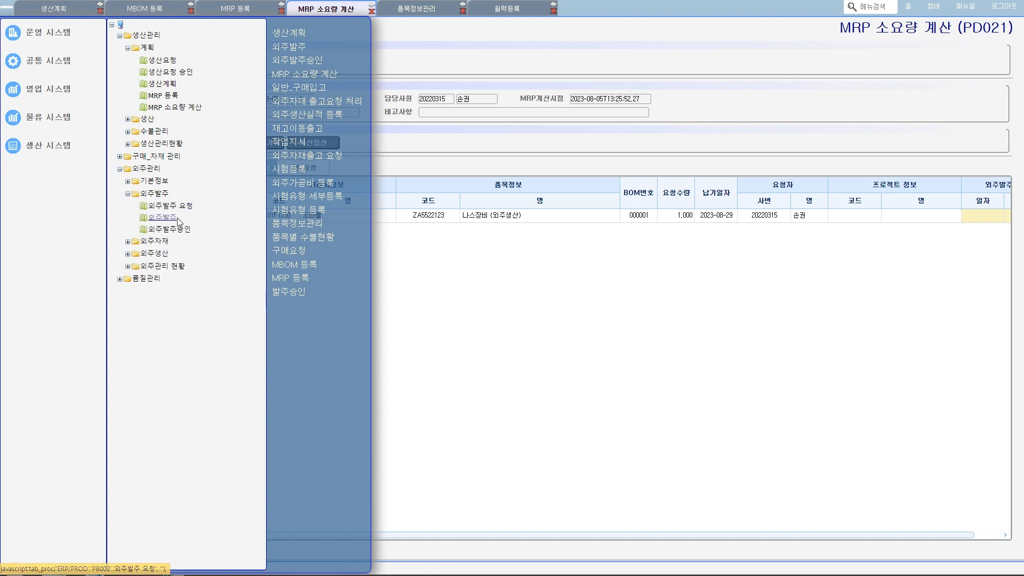
key("ctrl+2")
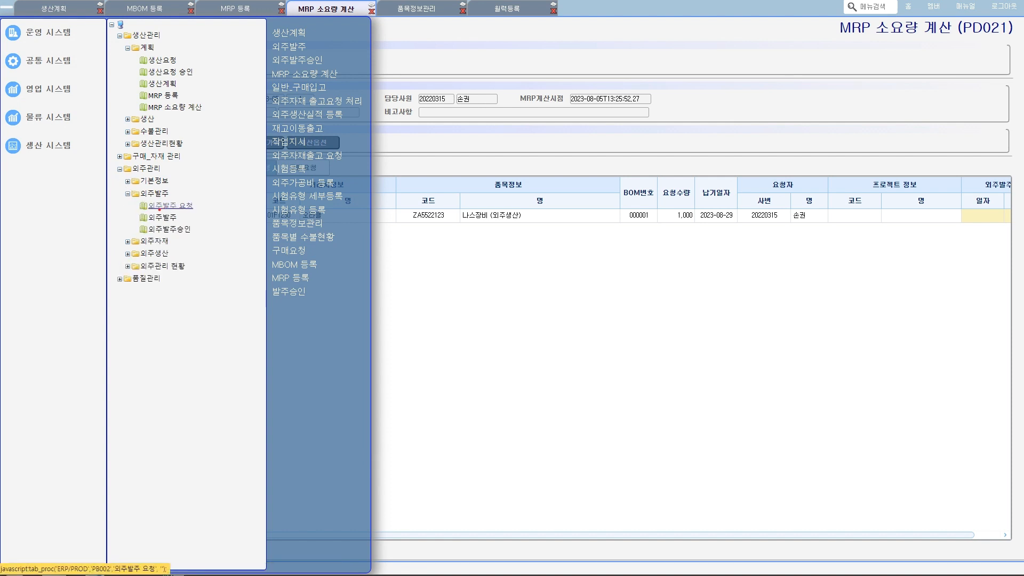
mouse_move(156, 212)
left_mouse_down()
mouse_move(197, 209)
mouse_move(134, 209)
mouse_move(172, 214)
left_mouse_up()
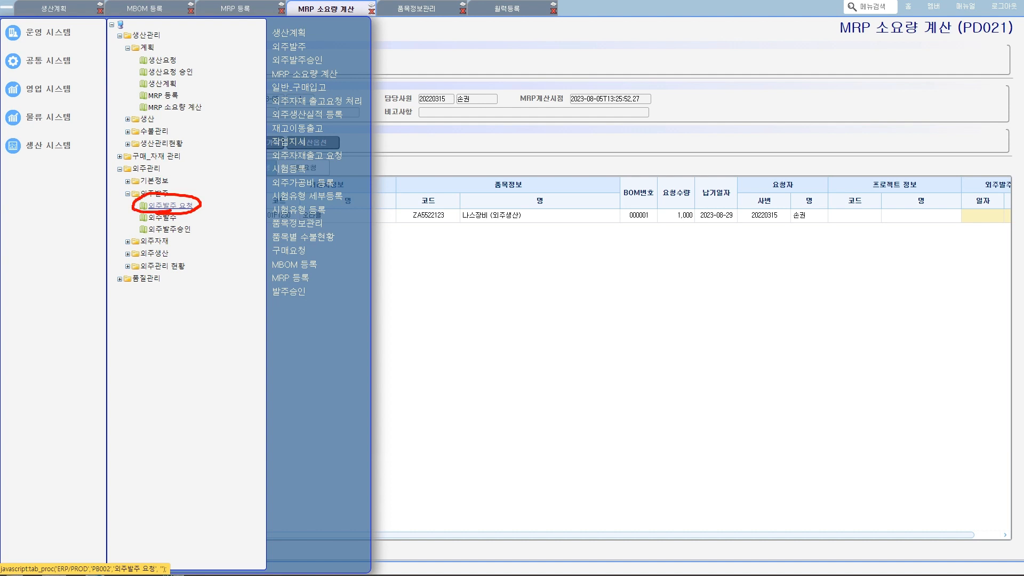
key("Escape")
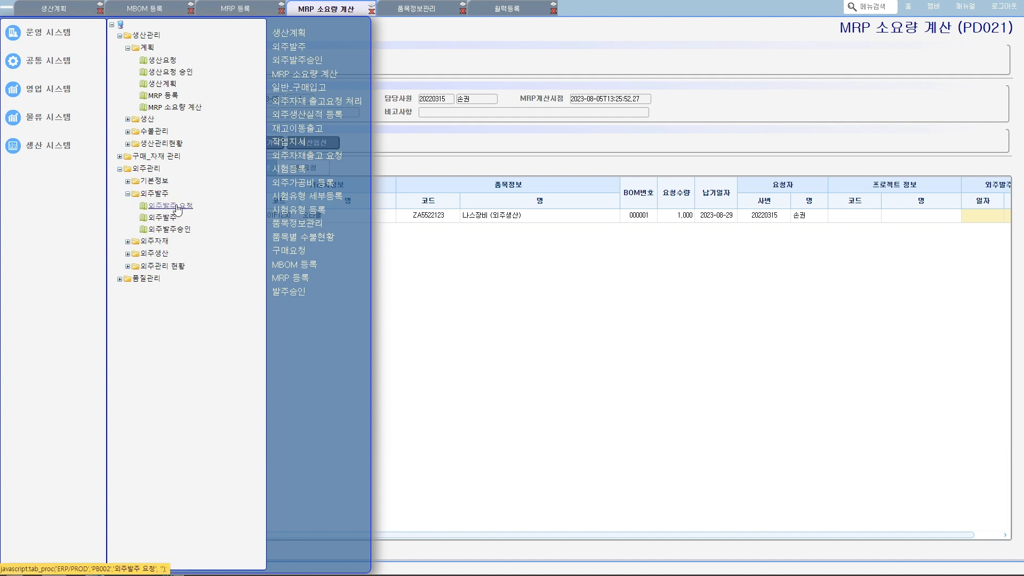
left_click(163, 219)
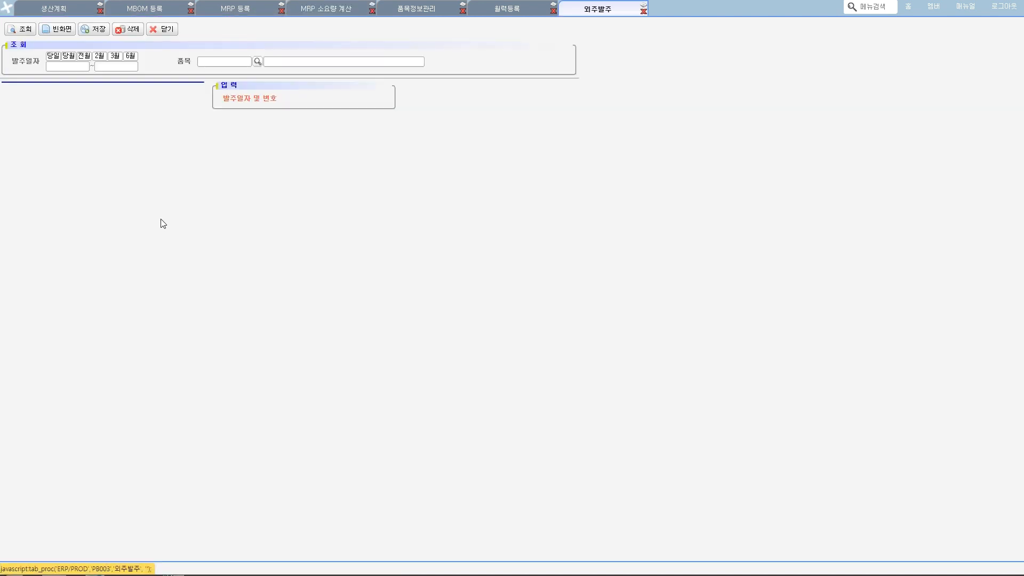
- Look up 발주요청 records with request dates through 2023-08-31 and load the 나스장비 (외주생산) request into a new subcontract order
left_click(250, 240)
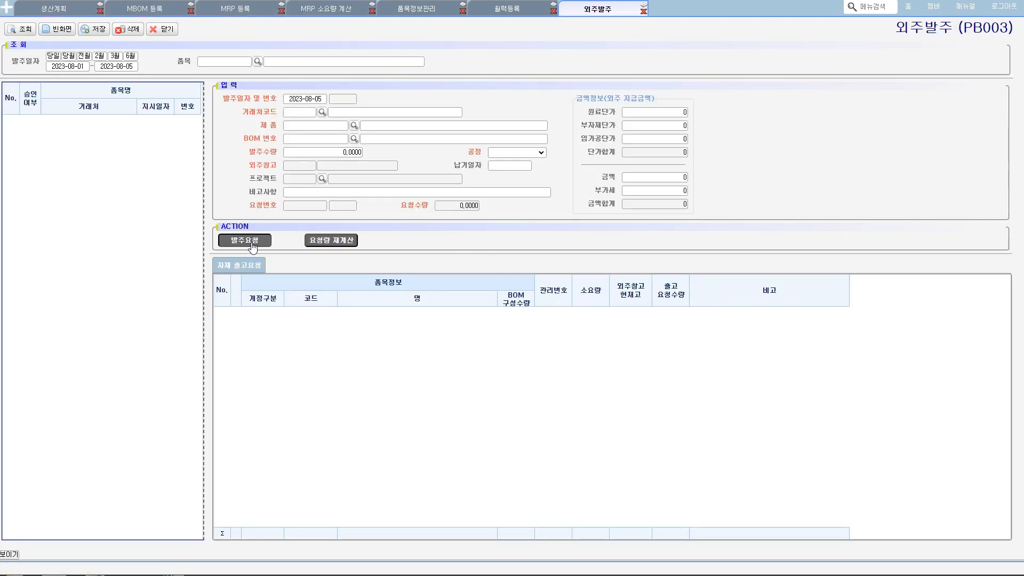
left_click(447, 147)
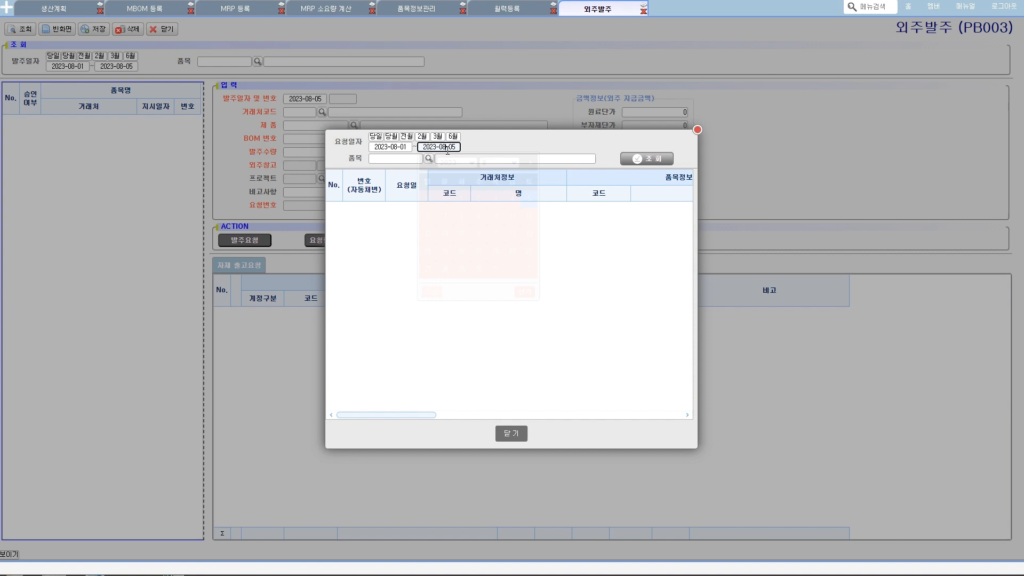
left_click(496, 268)
left_click(642, 160)
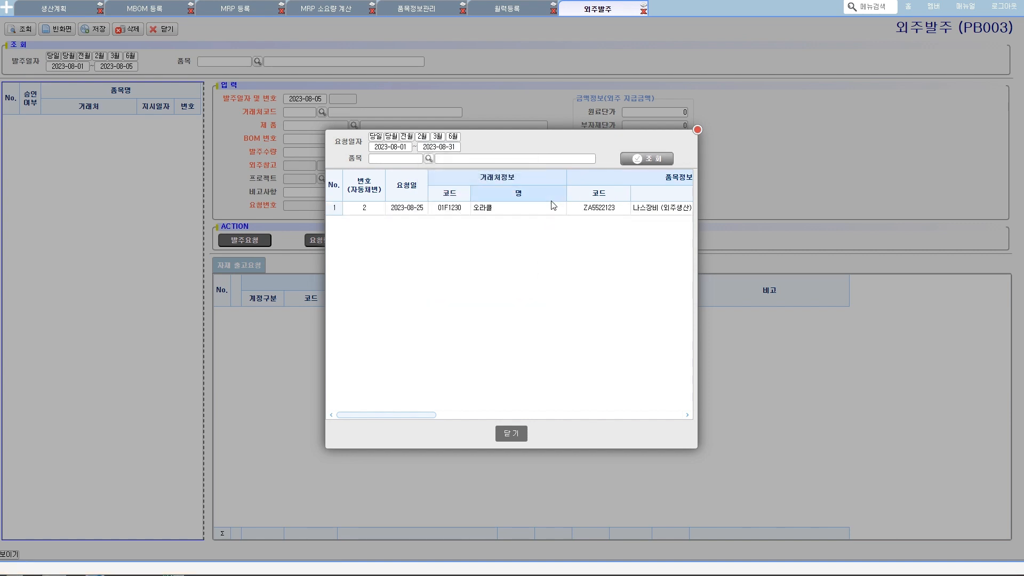
left_click_drag(567, 181, 515, 187)
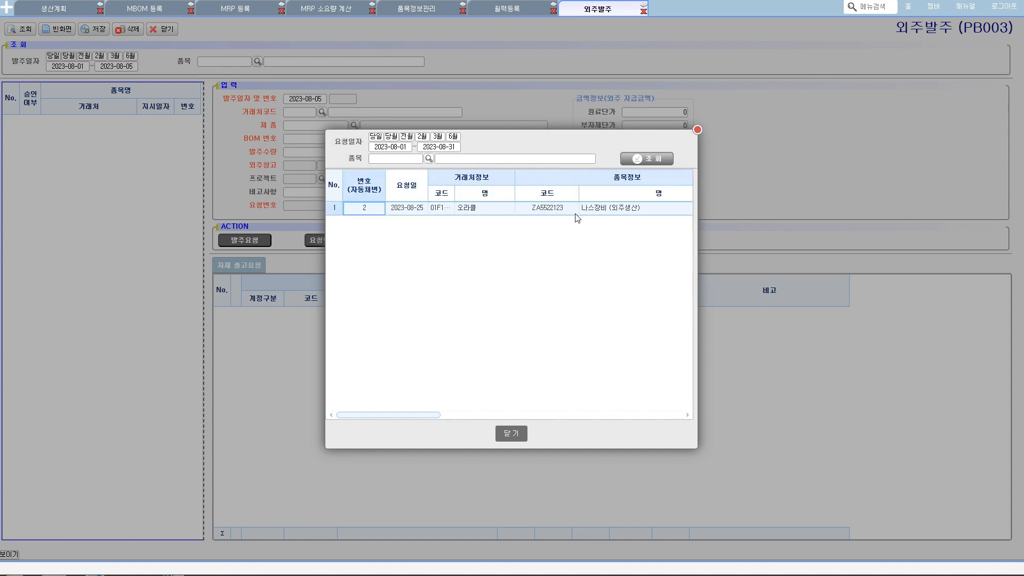
double_click(412, 209)
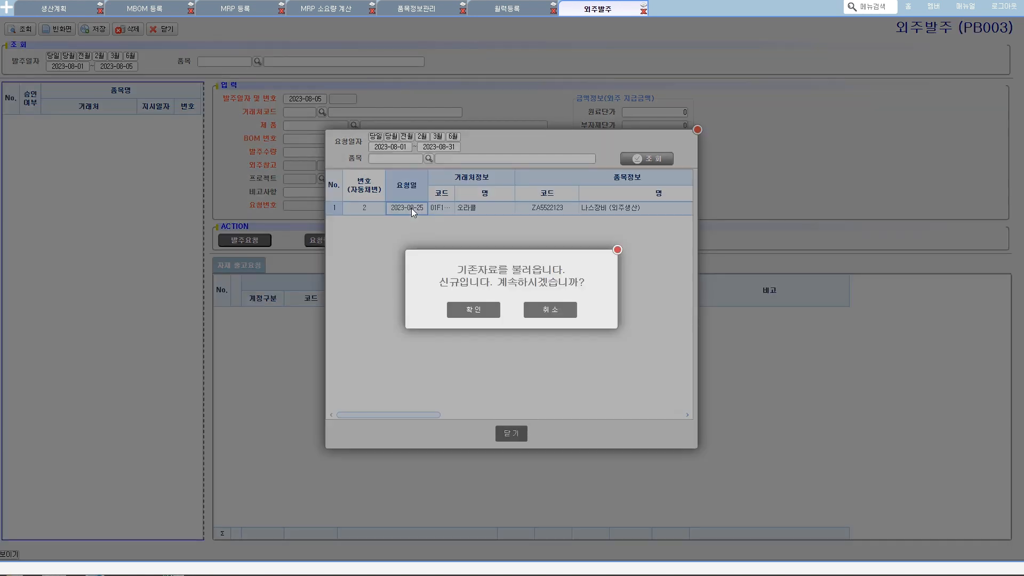
left_click(485, 310)
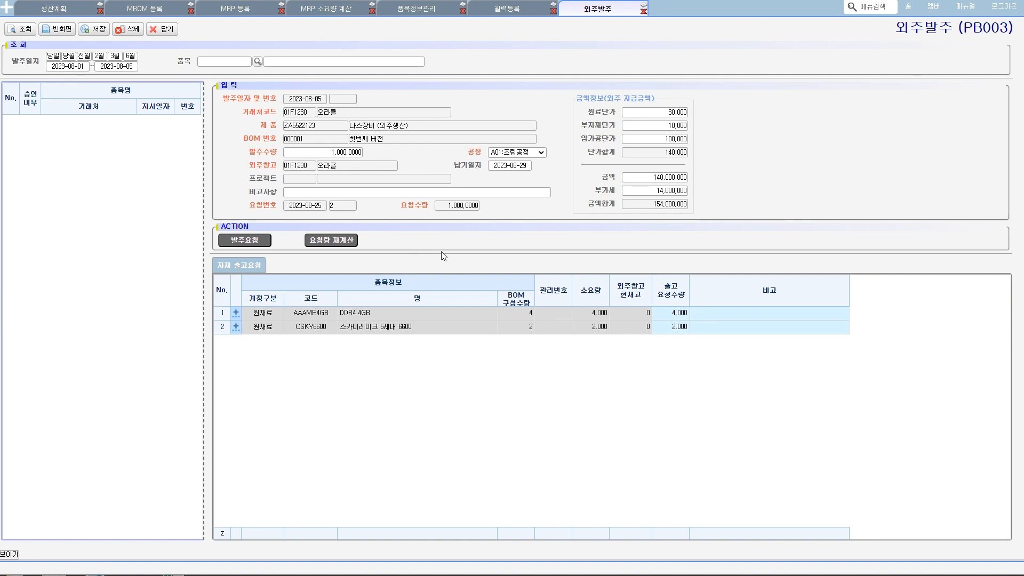
- Examine the order's 외주창고, the materials' 출고요청수량, the 발주수량 and the 금액정보(외주 지급금액) section
left_click_drag(350, 162, 366, 171)
mouse_move(677, 337)
left_mouse_down()
mouse_move(693, 305)
mouse_move(691, 339)
left_mouse_up()
key("Escape")
left_click(671, 313)
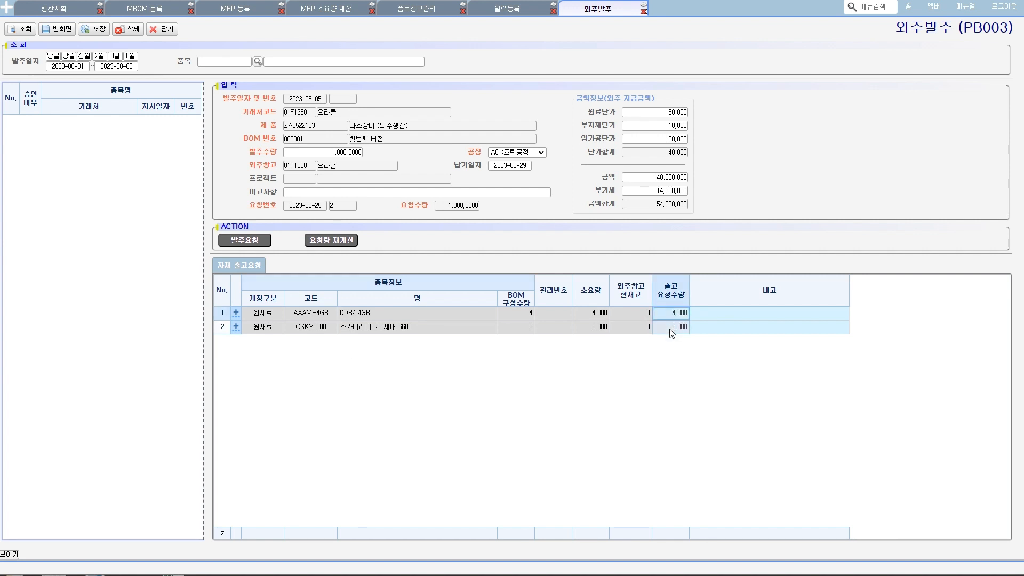
left_click_drag(291, 153, 372, 157)
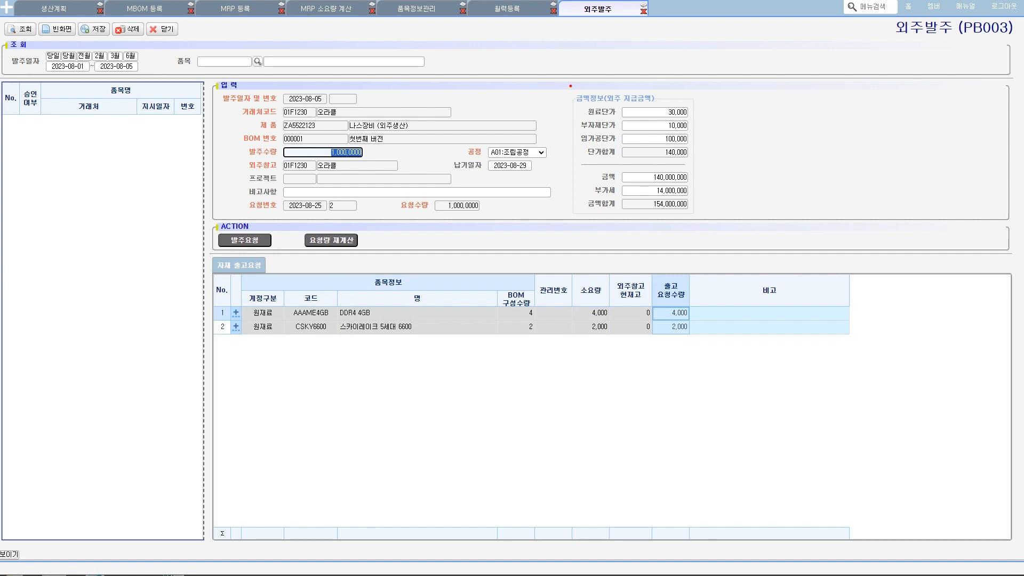
mouse_move(571, 86)
left_mouse_down()
mouse_move(603, 159)
mouse_move(687, 194)
mouse_move(670, 95)
mouse_move(563, 159)
mouse_move(689, 121)
mouse_move(571, 105)
mouse_move(690, 110)
mouse_move(643, 90)
left_mouse_up()
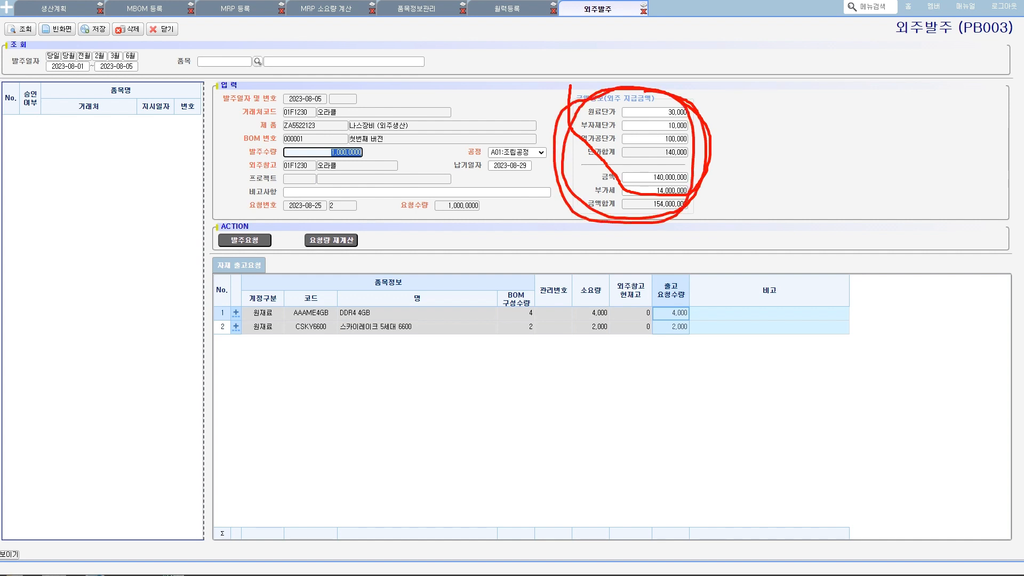
key("Escape")
- Open 외주가공비 등록 under 외주관리 > 기본정보 and examine the 원료, 부자재 and 임가공 unit prices per item
left_click(7, 7)
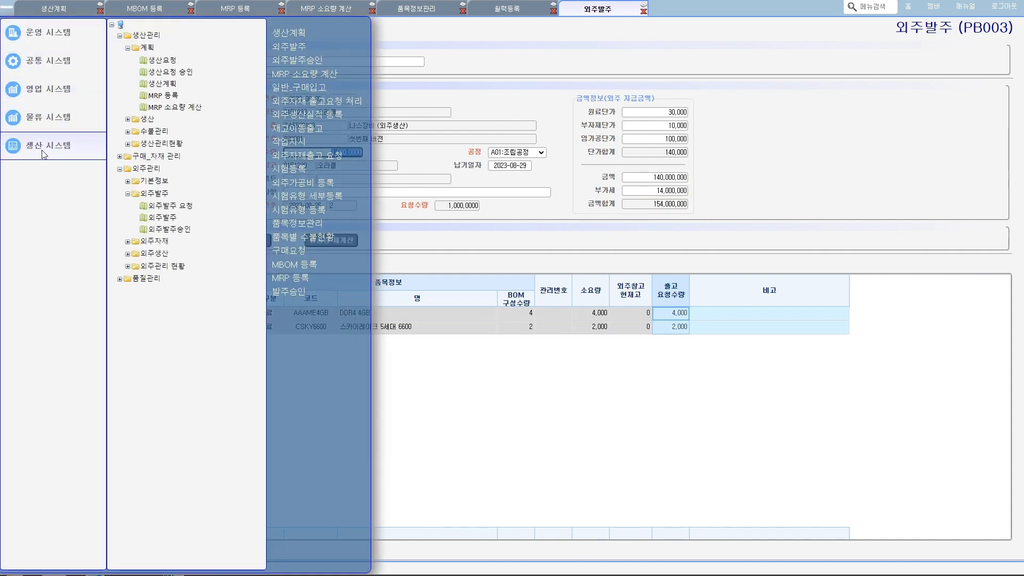
left_click(128, 182)
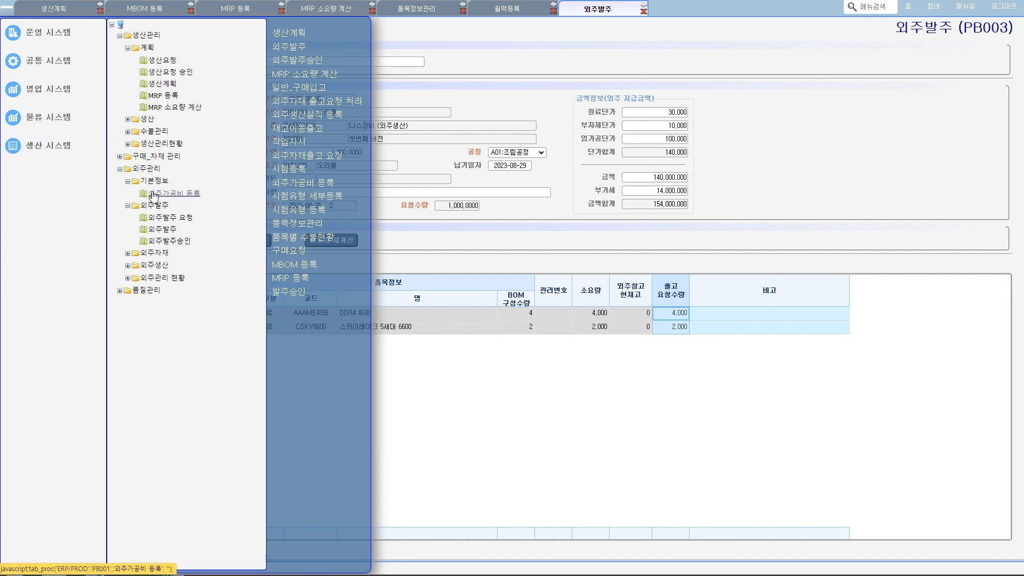
left_click(154, 195)
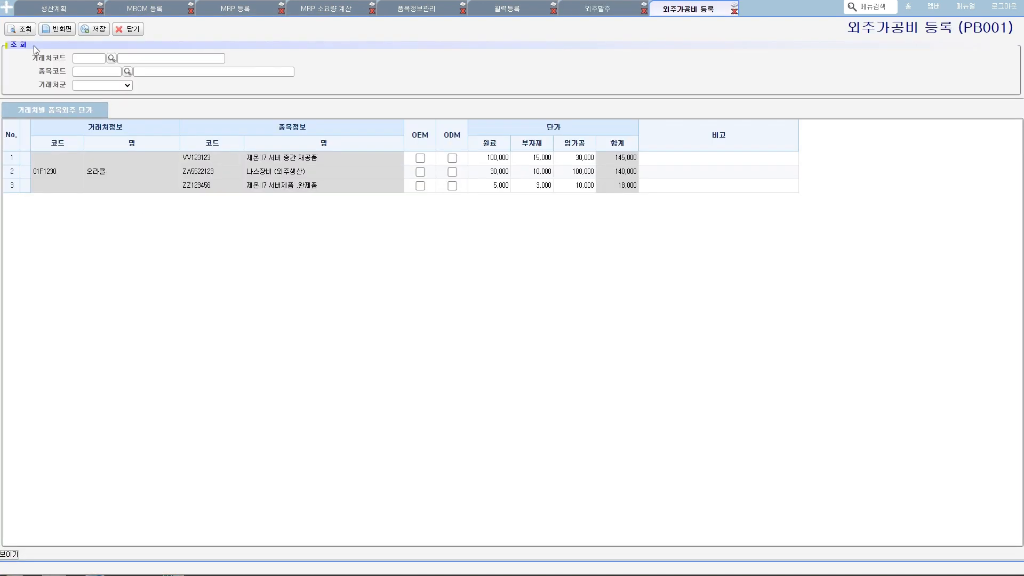
left_click(575, 186)
left_click_drag(479, 187, 514, 158)
mouse_move(532, 196)
left_mouse_down()
mouse_move(516, 184)
mouse_move(549, 153)
mouse_move(539, 203)
left_mouse_up()
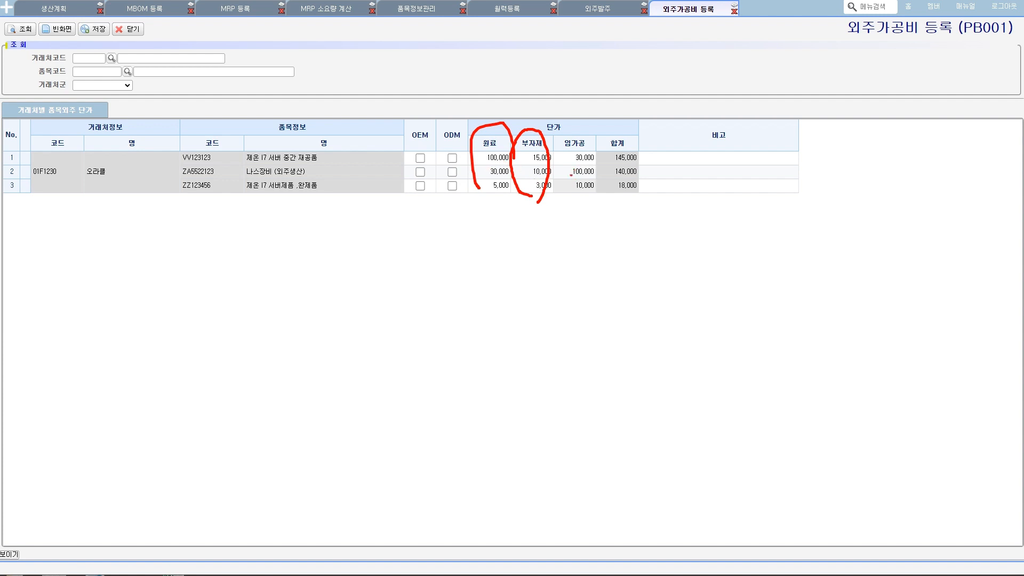
key("Escape")
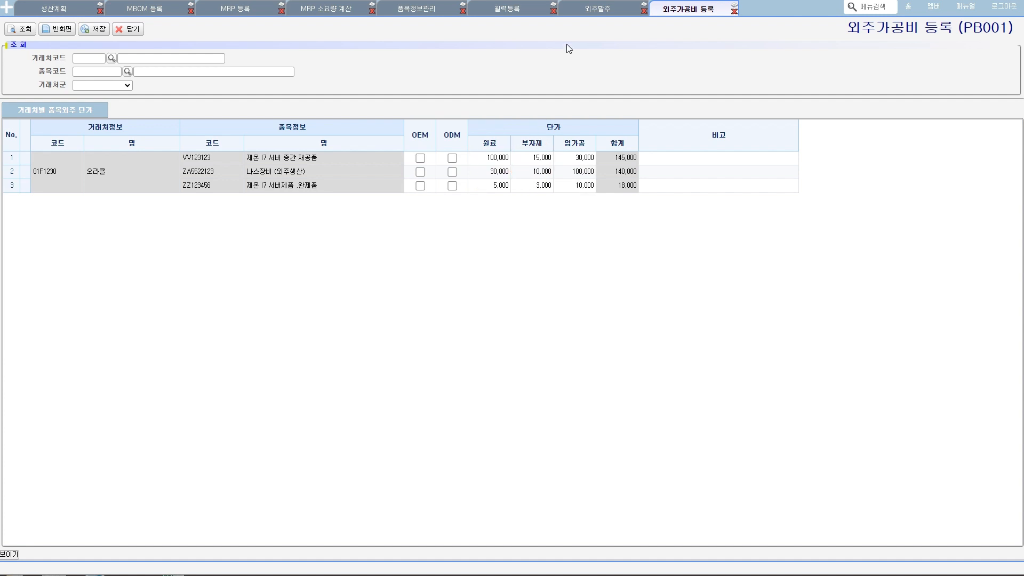
- Return to 외주발주, save the 나스장비 (외주생산) order, and check its 승인여부 in the order list
left_click(602, 10)
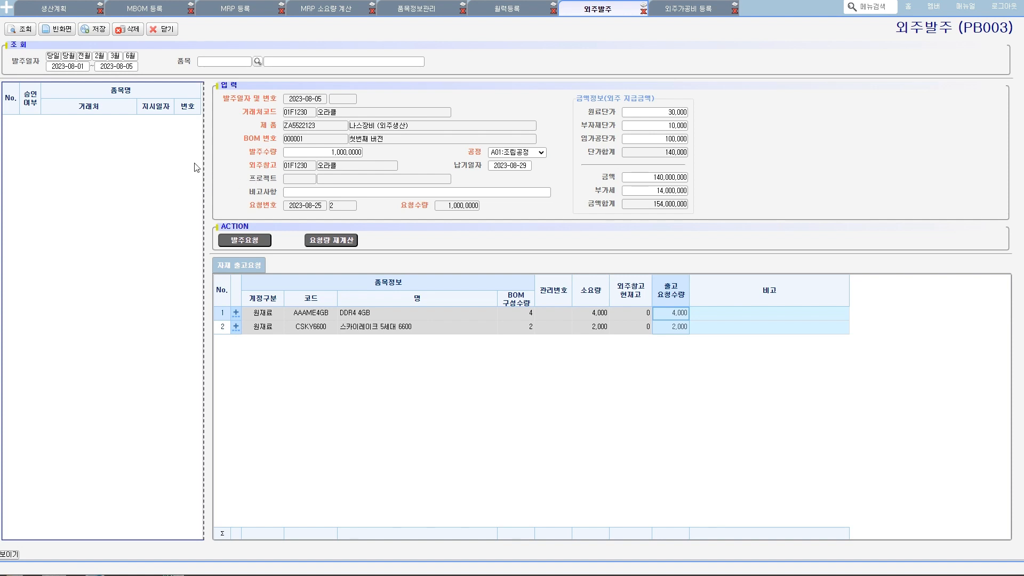
left_click(95, 31)
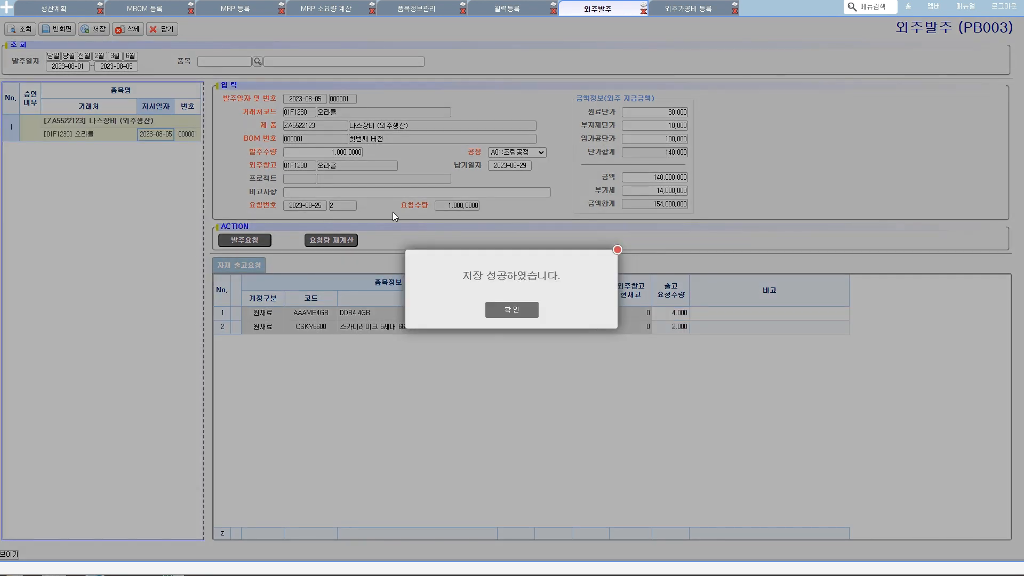
left_click(514, 310)
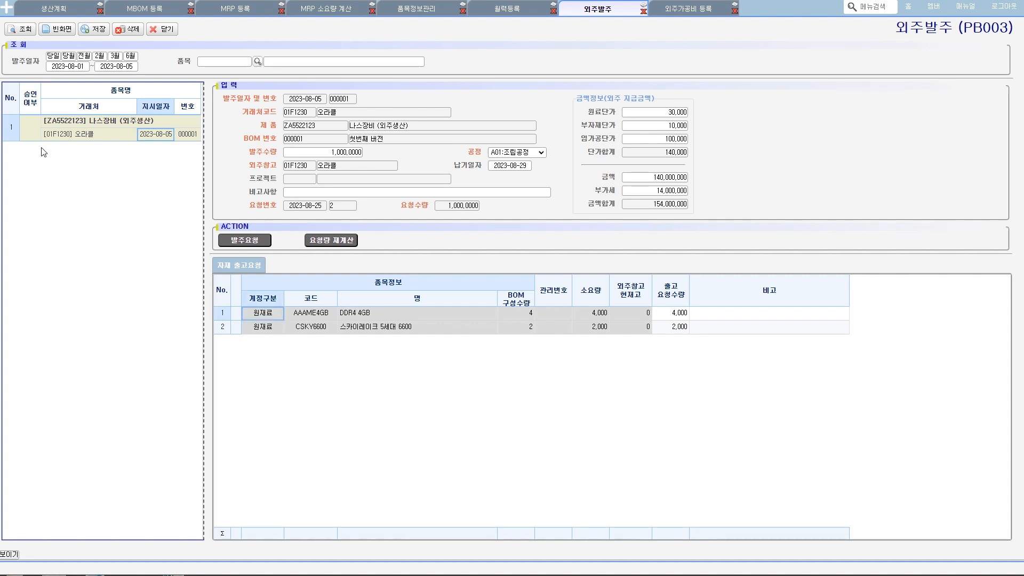
left_click_drag(31, 150, 34, 147)
mouse_move(128, 146)
left_mouse_down()
mouse_move(47, 114)
mouse_move(128, 150)
mouse_move(121, 155)
left_mouse_up()
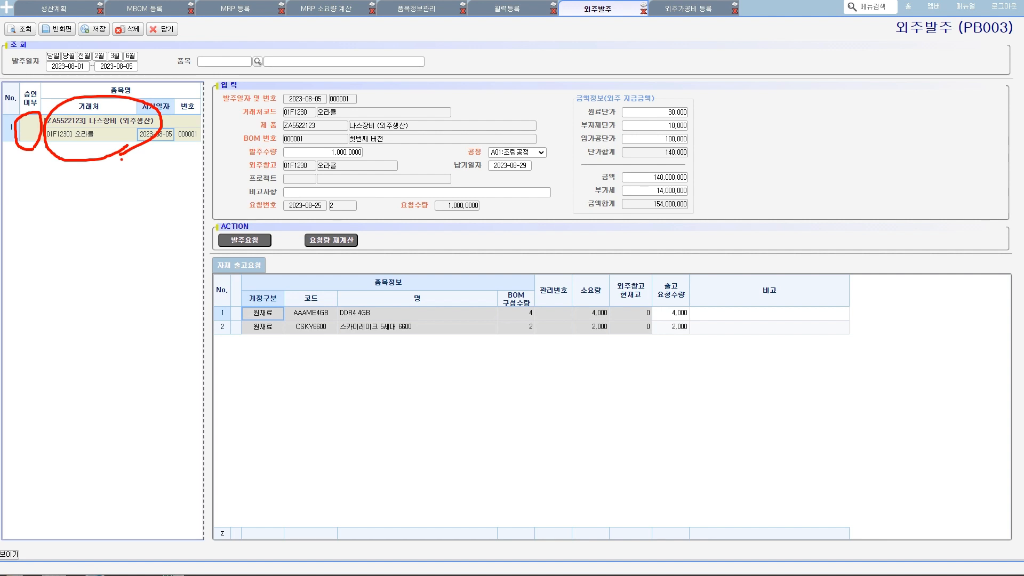
key("Escape")
- Open 외주발주승인, query the orders, and approve the 나스장비 (외주생산) subcontract order
left_click(6, 8)
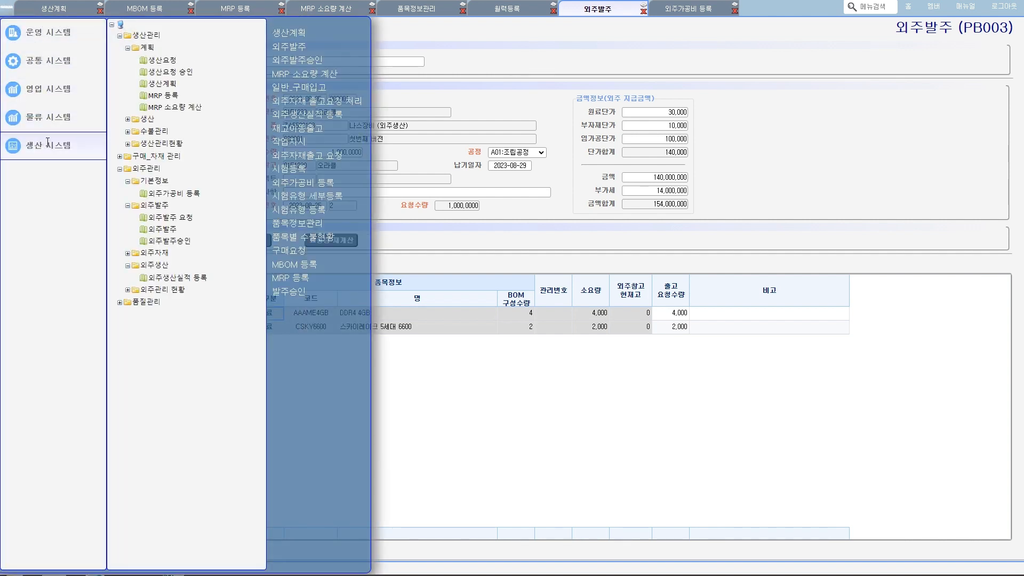
left_click(164, 238)
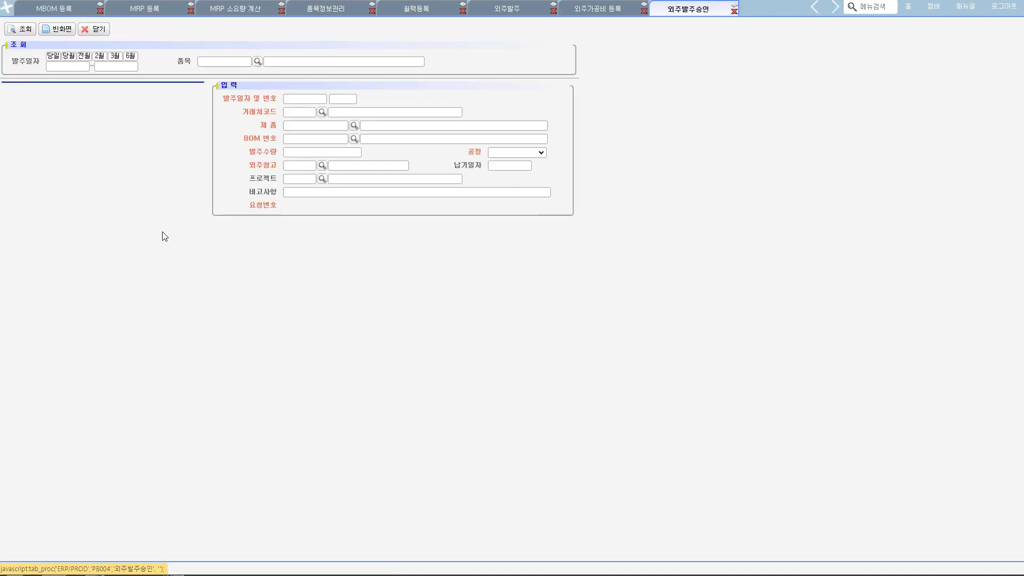
left_click(25, 31)
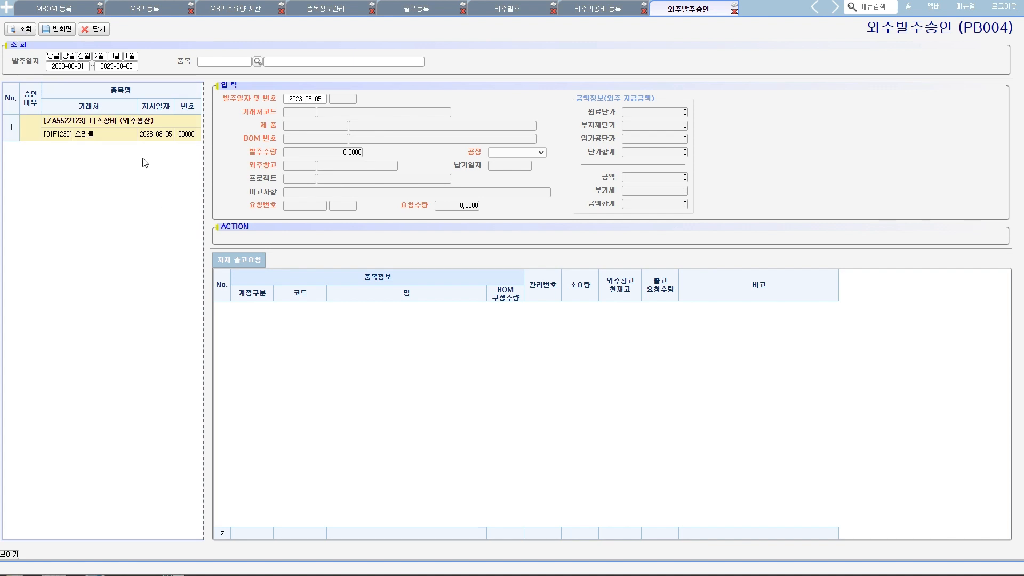
left_click(121, 136)
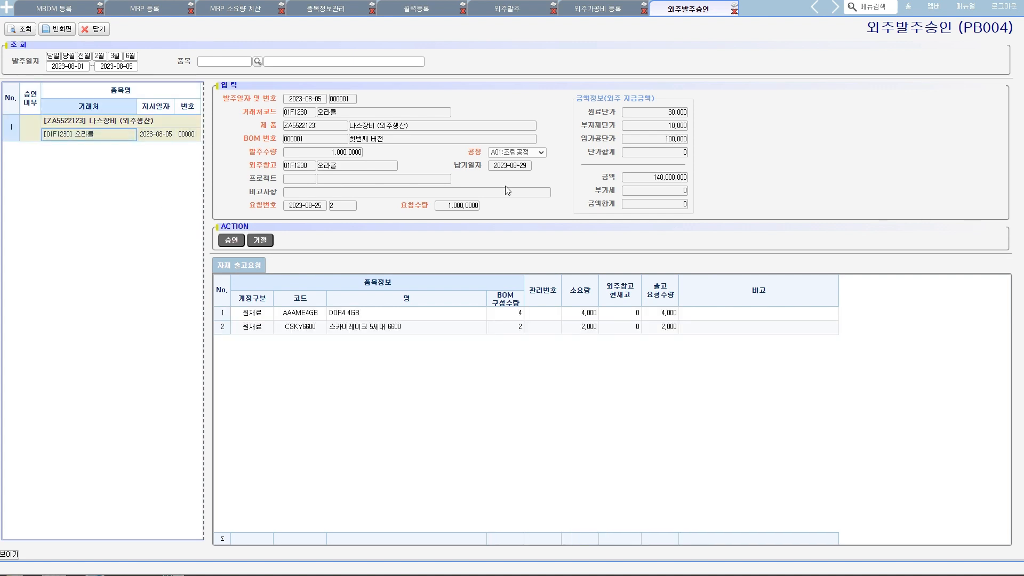
left_click(236, 241)
left_click(515, 312)
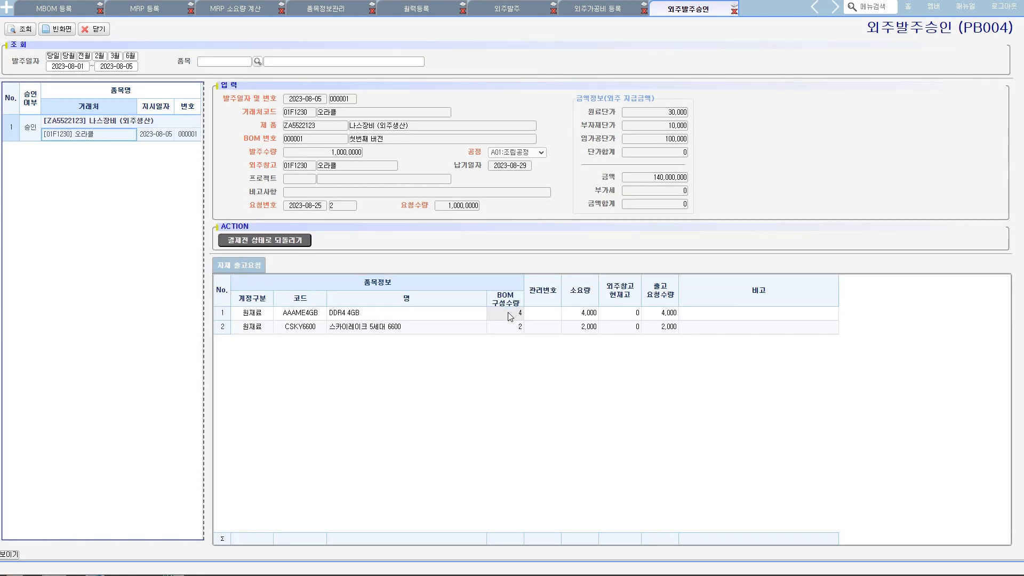
- Open 외주생산실적 등록 under 외주관리 > 외주생산, look up subcontract orders from 2023-08-01 to 2023-08-31, and close the lookup
left_click(6, 8)
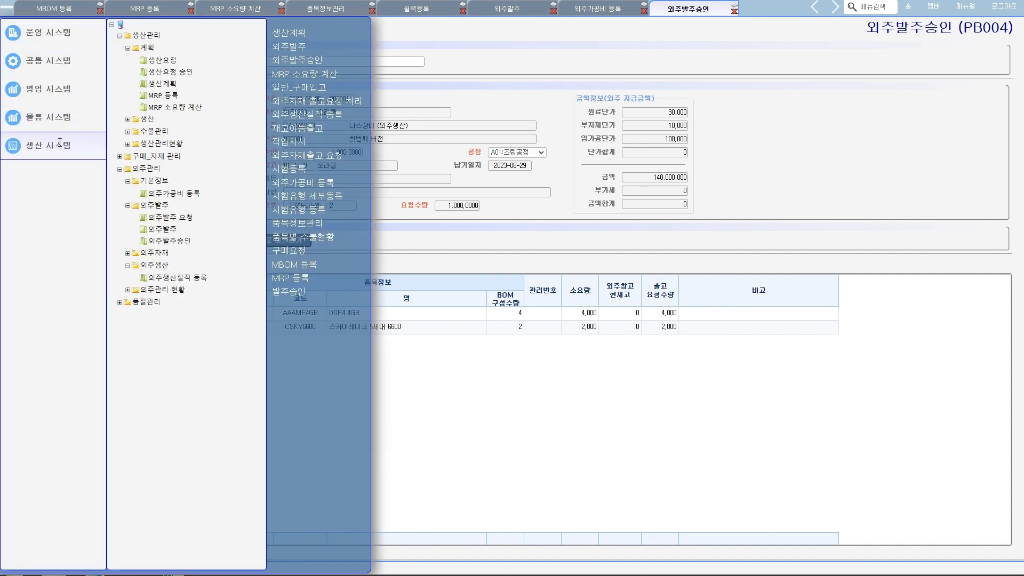
left_click(172, 279)
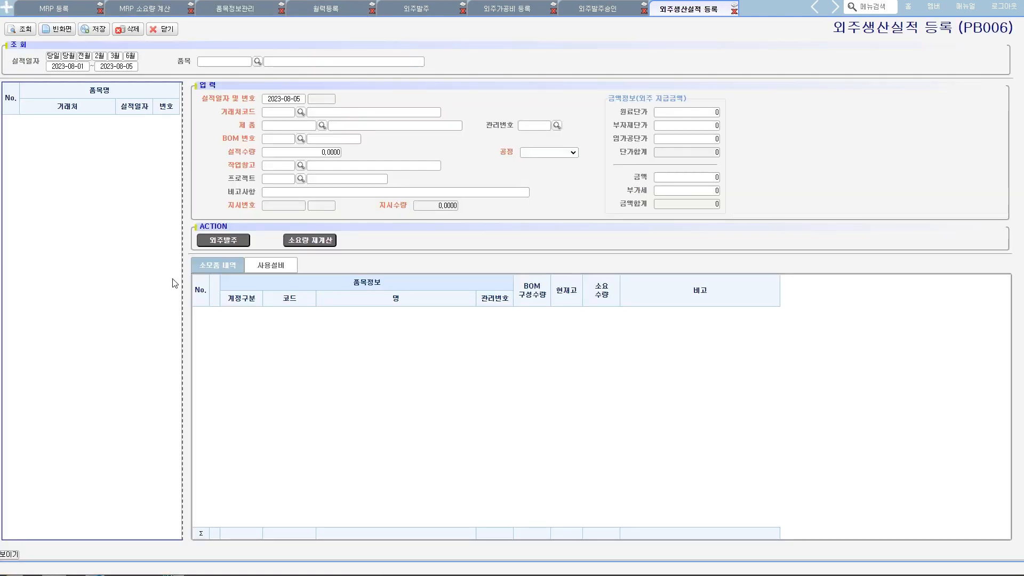
left_click(216, 240)
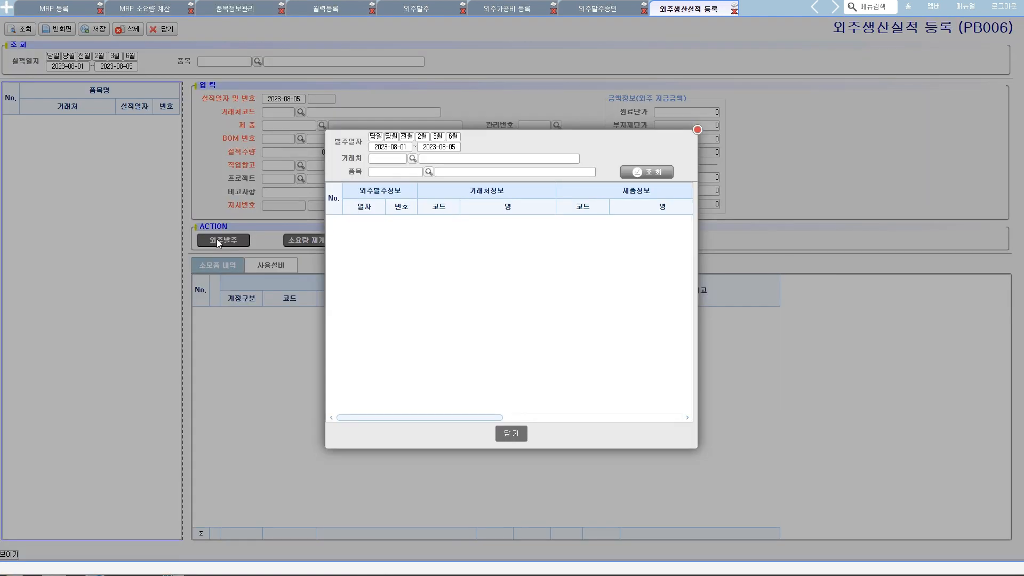
left_click(447, 148)
left_click(487, 270)
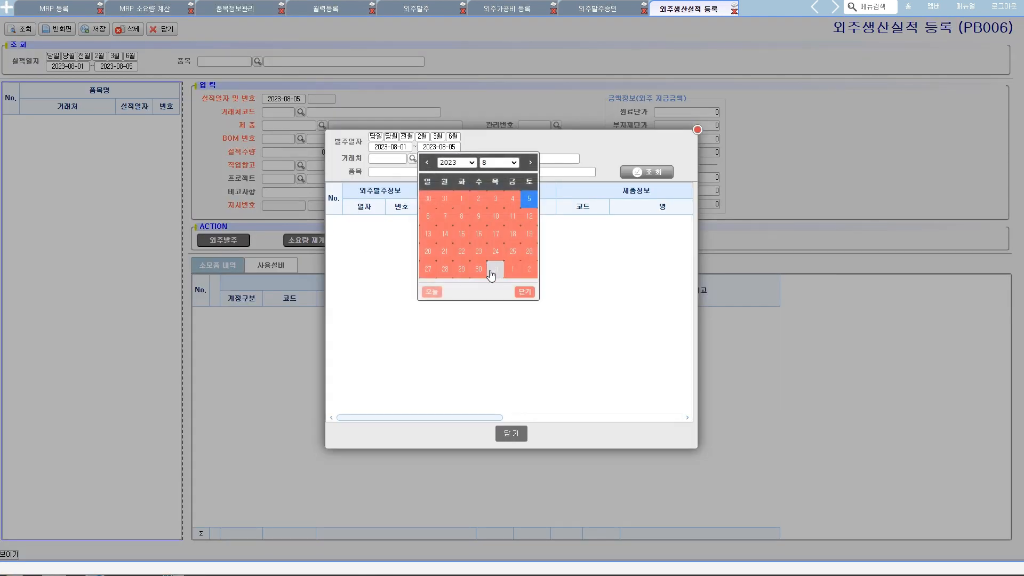
left_click(626, 176)
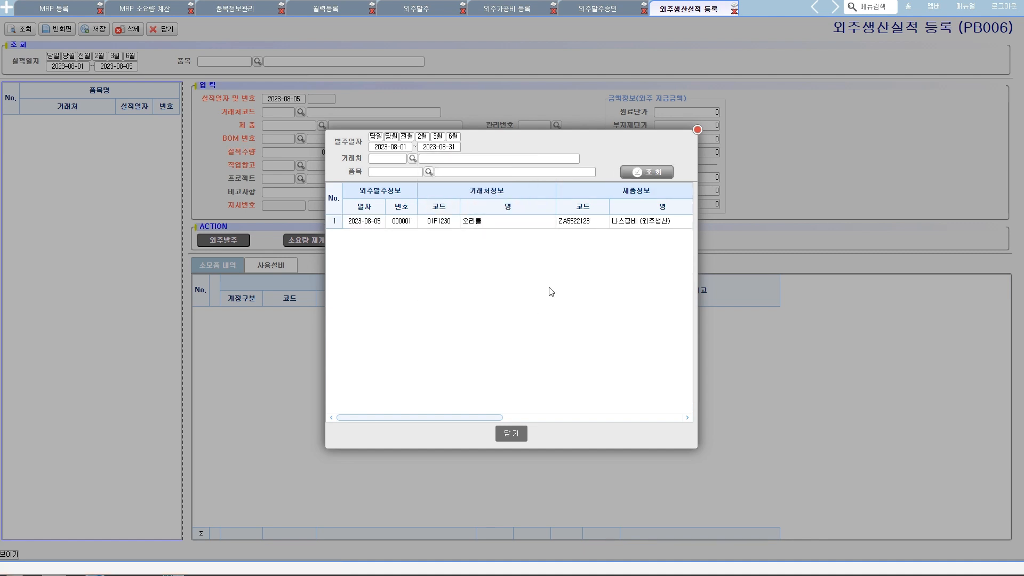
left_click(522, 434)
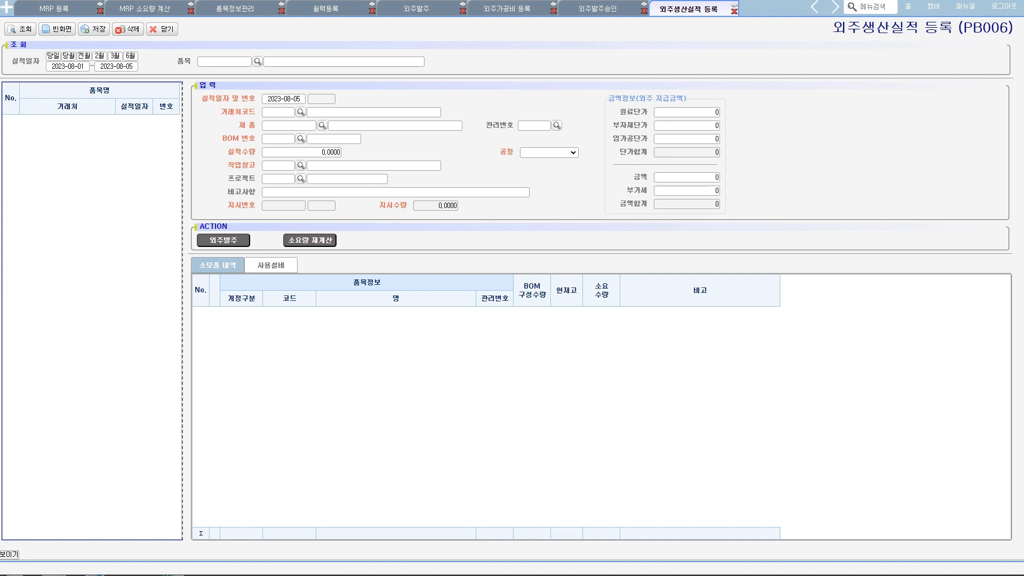
- Switch to the Notepad process notes and review the 외주생산 flow and the 구매요청 to 원료 외주처로 재고이동 flow
key("alt+Tab")
left_click_drag(715, 191, 707, 200)
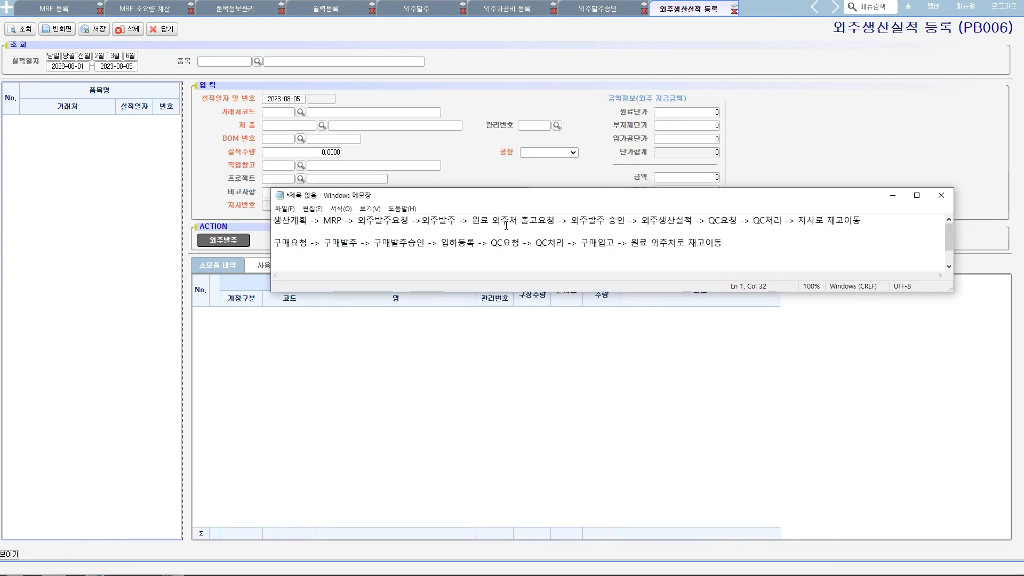
left_click_drag(639, 223, 272, 223)
left_click(743, 243)
left_click_drag(734, 242, 265, 244)
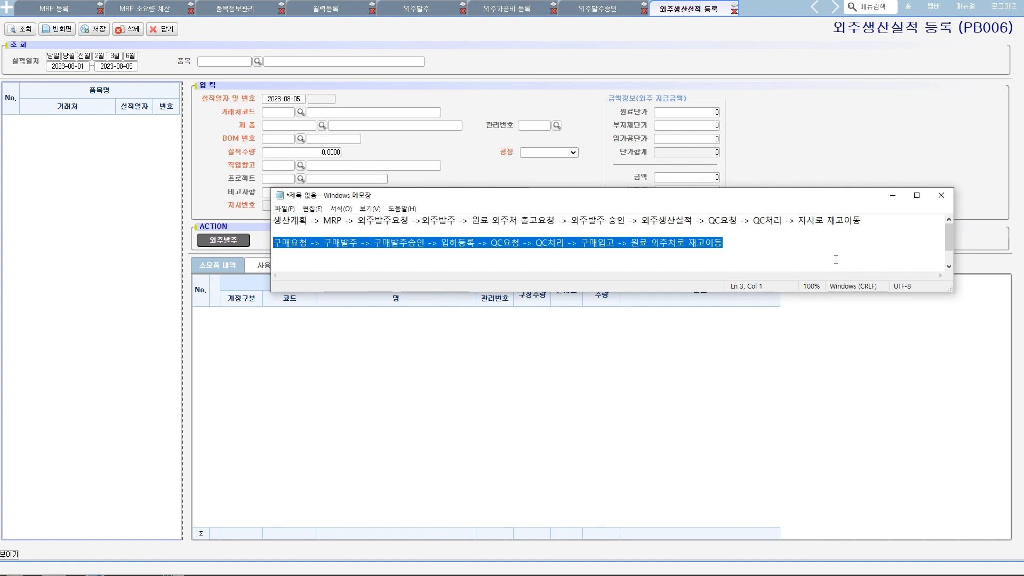
left_click(781, 250)
left_click_drag(730, 243, 266, 245)
left_click_drag(578, 201, 513, 572)
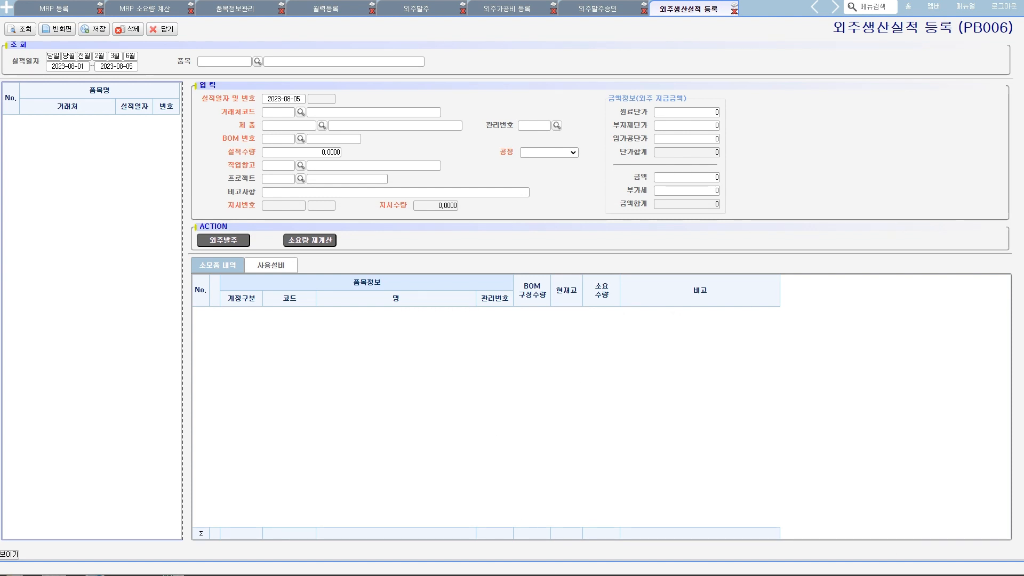
left_click_drag(552, 571, 509, 206)
left_click_drag(615, 259, 170, 260)
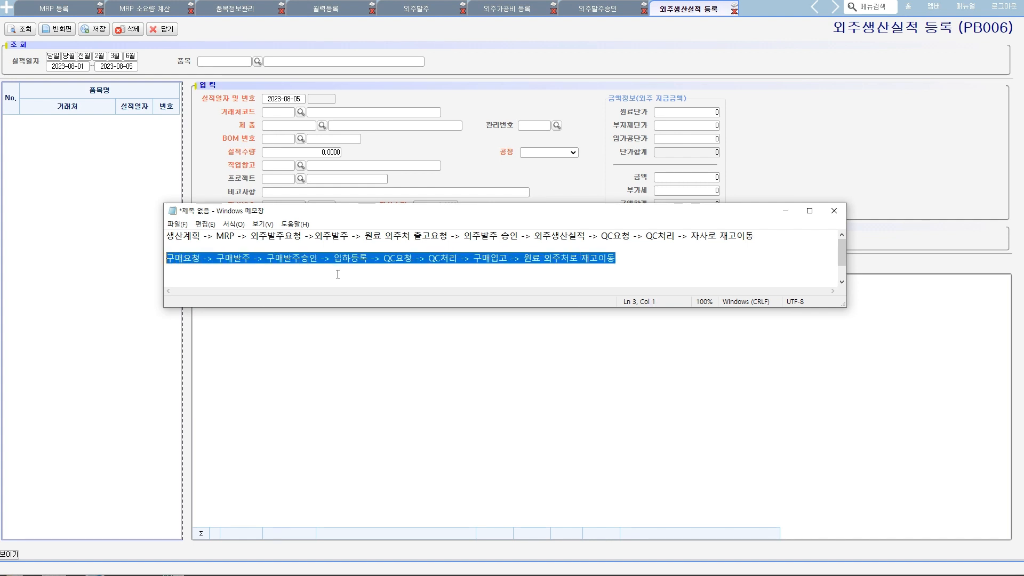
left_click(536, 75)
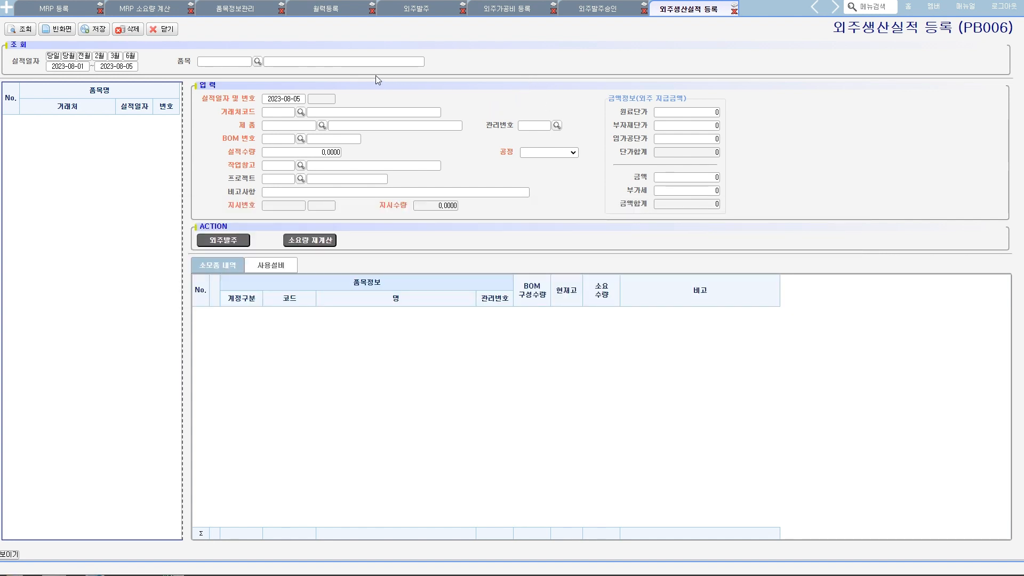
- Return to MRP 소요량 계산, query the results again, and examine the 외주발주 date and number in the 외주발주요청 list
left_click(160, 12)
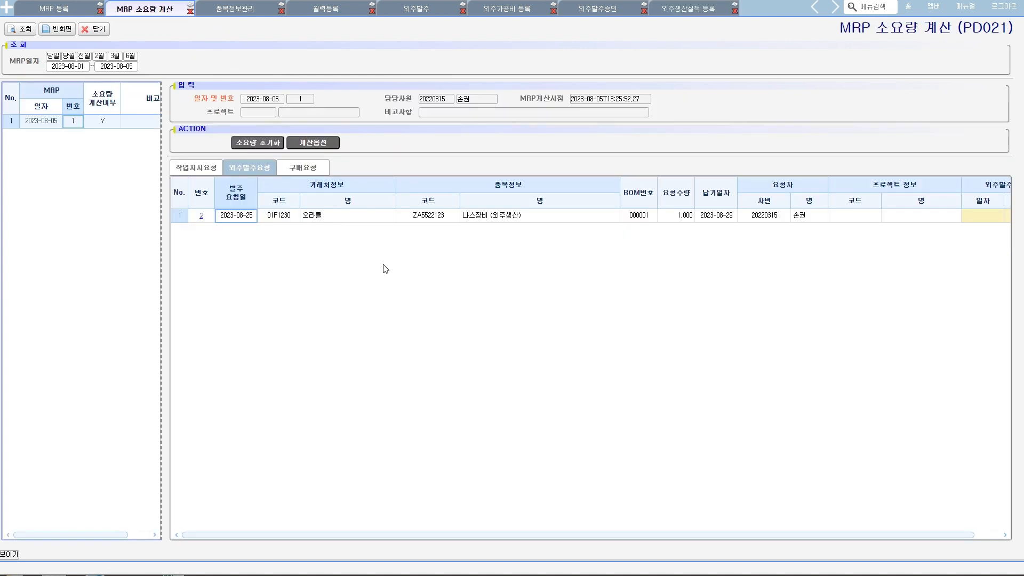
left_click(24, 30)
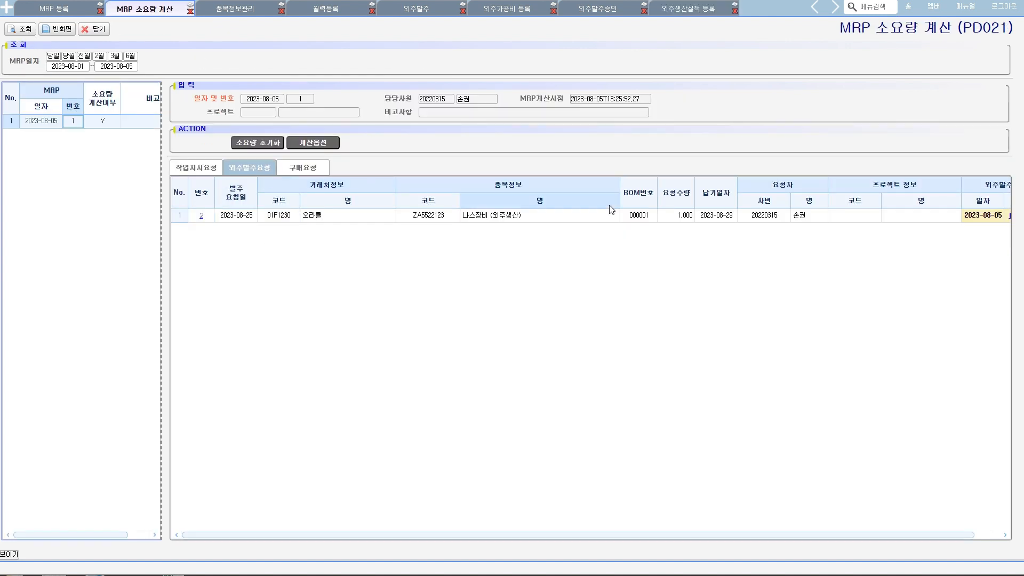
left_click_drag(619, 187, 510, 194)
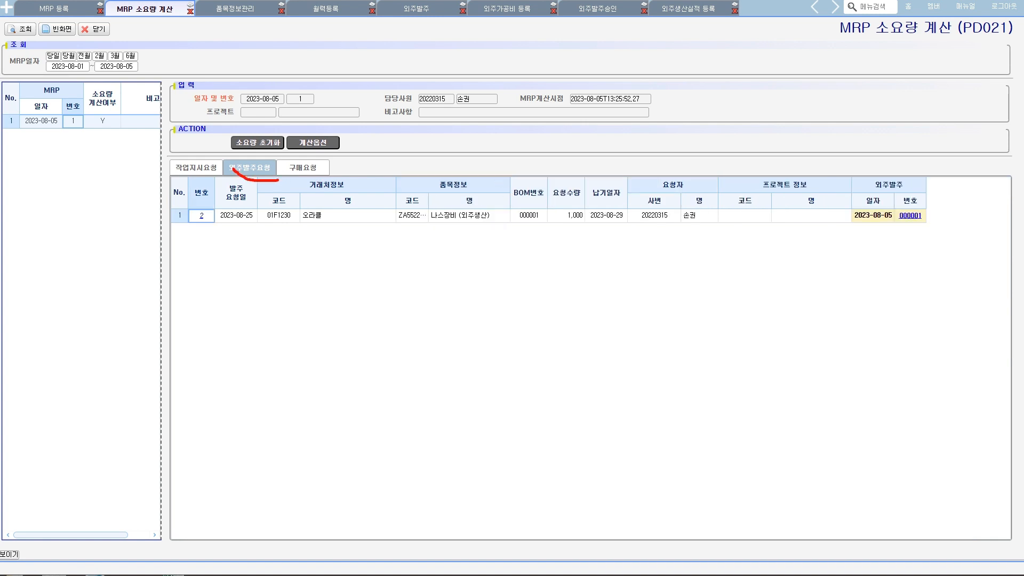
mouse_move(916, 247)
left_mouse_down()
mouse_move(892, 162)
mouse_move(905, 266)
left_mouse_up()
key("Escape")
- Examine the 구매발주 information for DDR4 4GB and 스카이레이크 5세대 6600 in the 구매요청 list
left_click(312, 170)
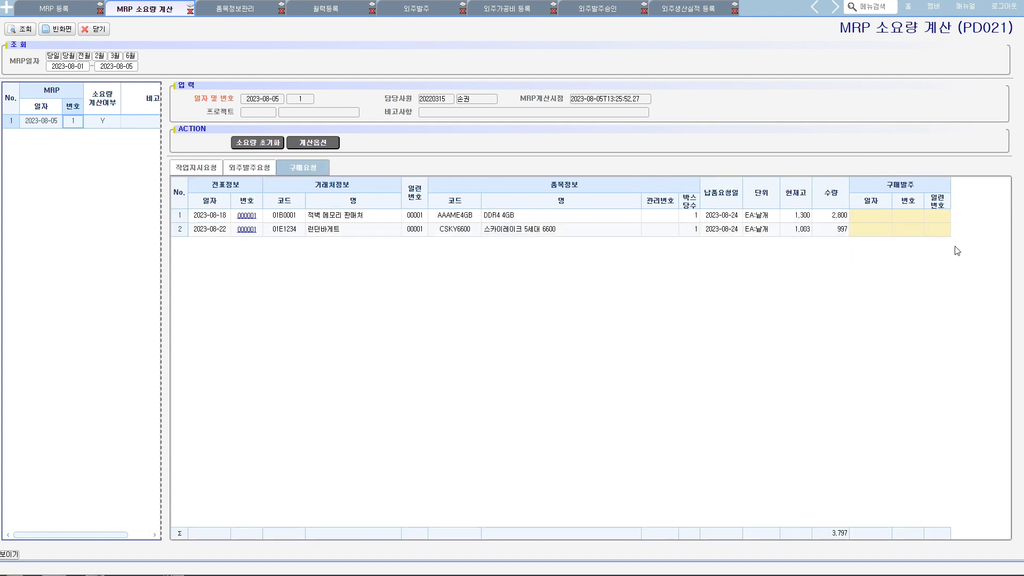
mouse_move(923, 252)
left_mouse_down()
mouse_move(959, 181)
mouse_move(928, 257)
left_mouse_up()
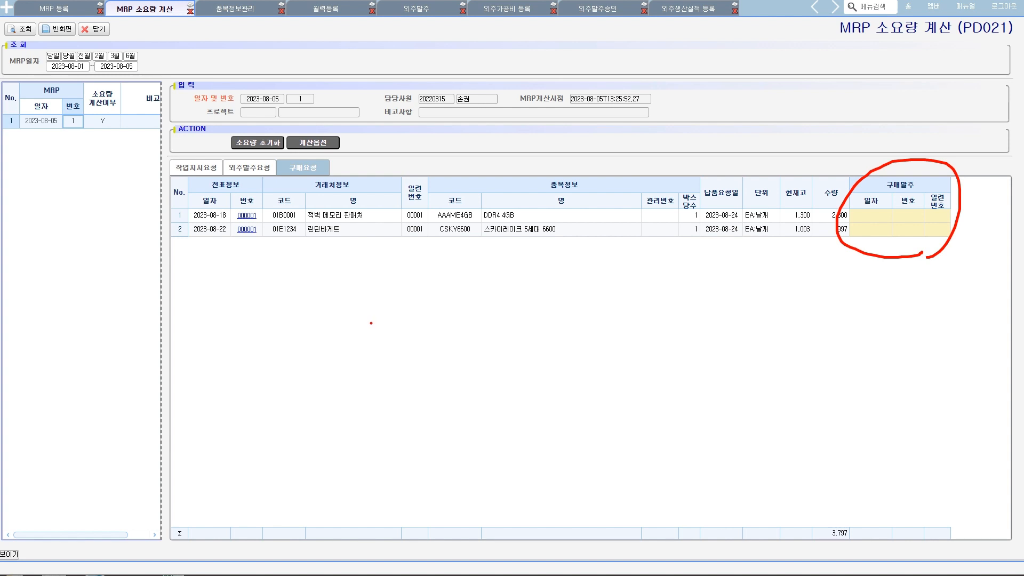
key("Escape")
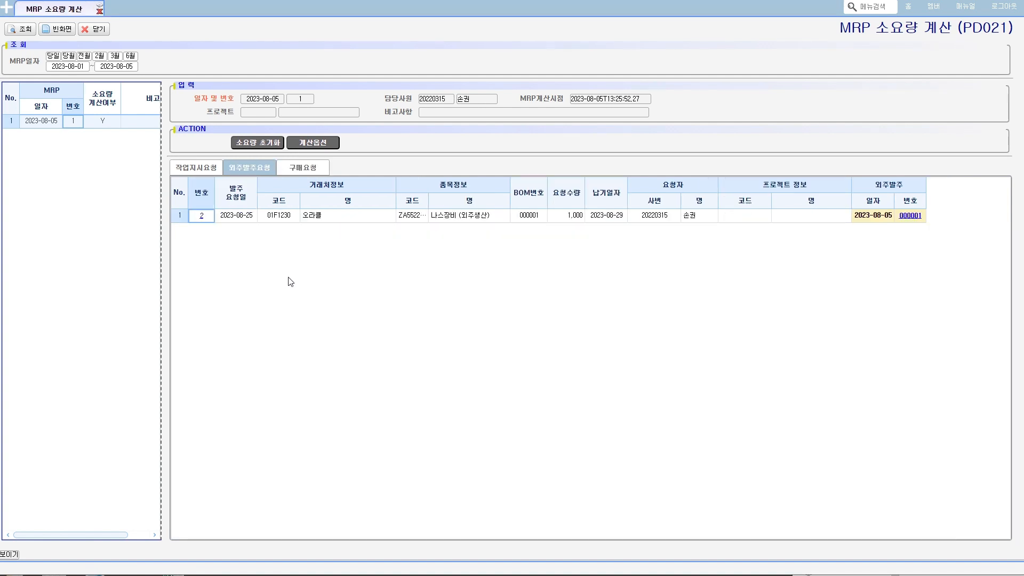
left_click(302, 168)
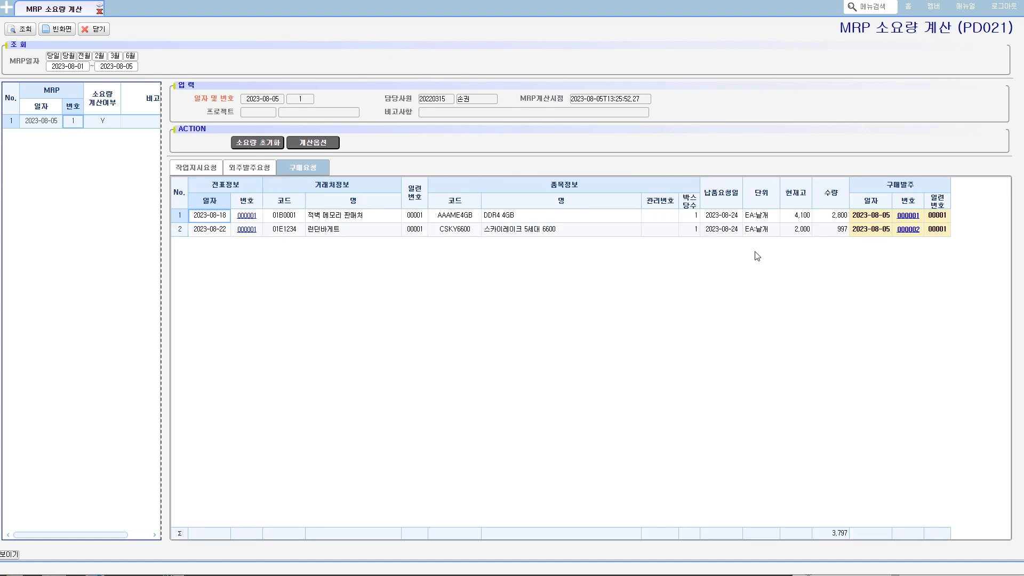
key("ctrl+2")
mouse_move(907, 255)
left_mouse_down()
mouse_move(936, 270)
mouse_move(925, 284)
left_mouse_up()
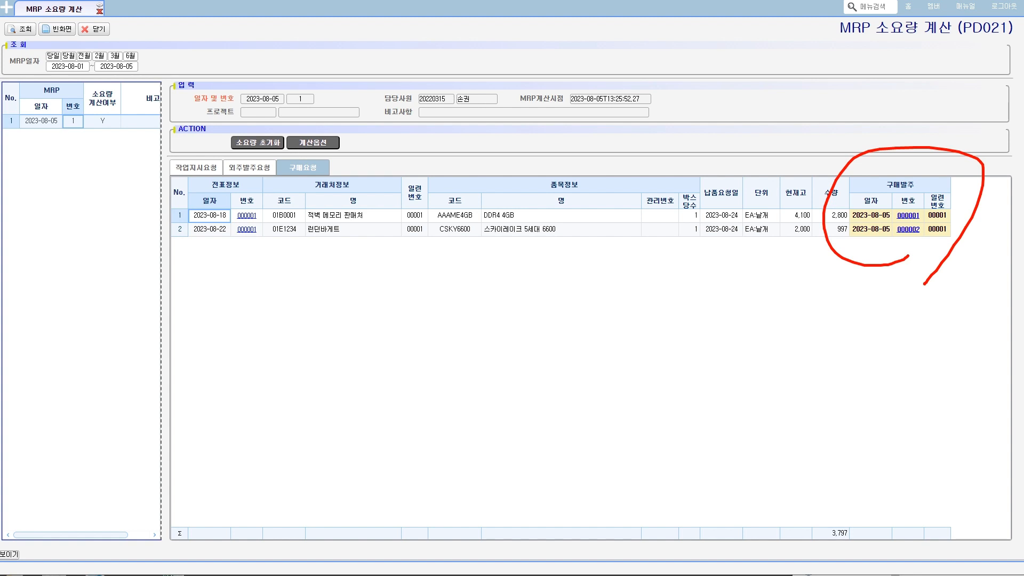
key("Escape")
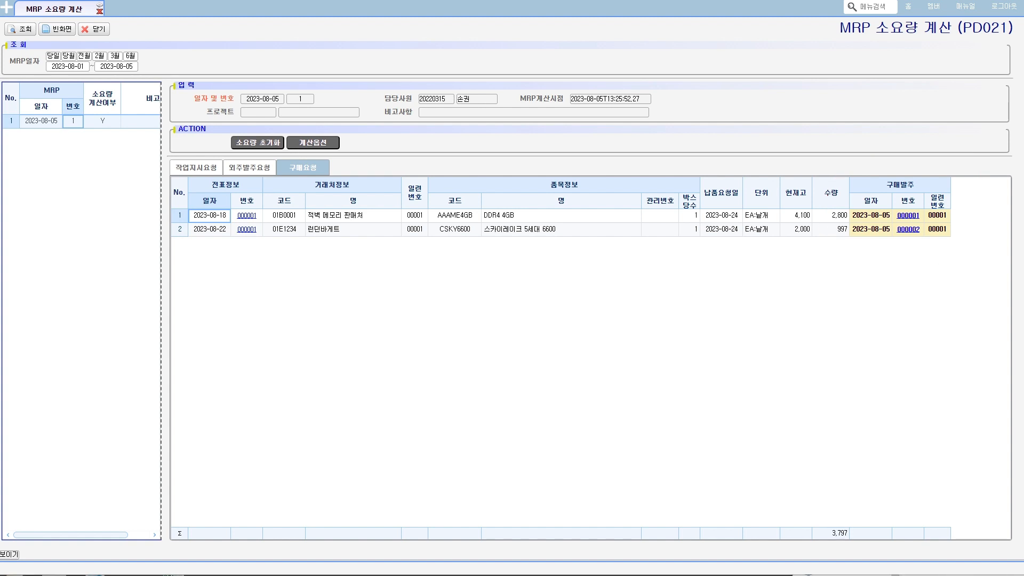
- Switch to the Notepad notes, move them below the 구매요청 rows, and review the purchasing flow from 구매요청 to 재고이동
key("alt+Tab")
left_click(228, 265)
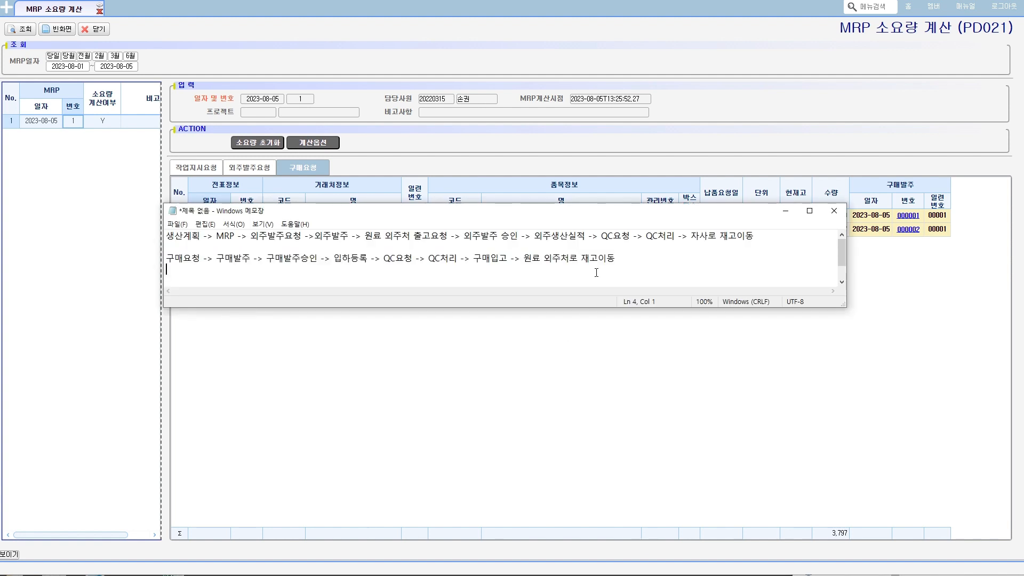
left_click_drag(175, 260, 516, 262)
left_click_drag(675, 216, 664, 368)
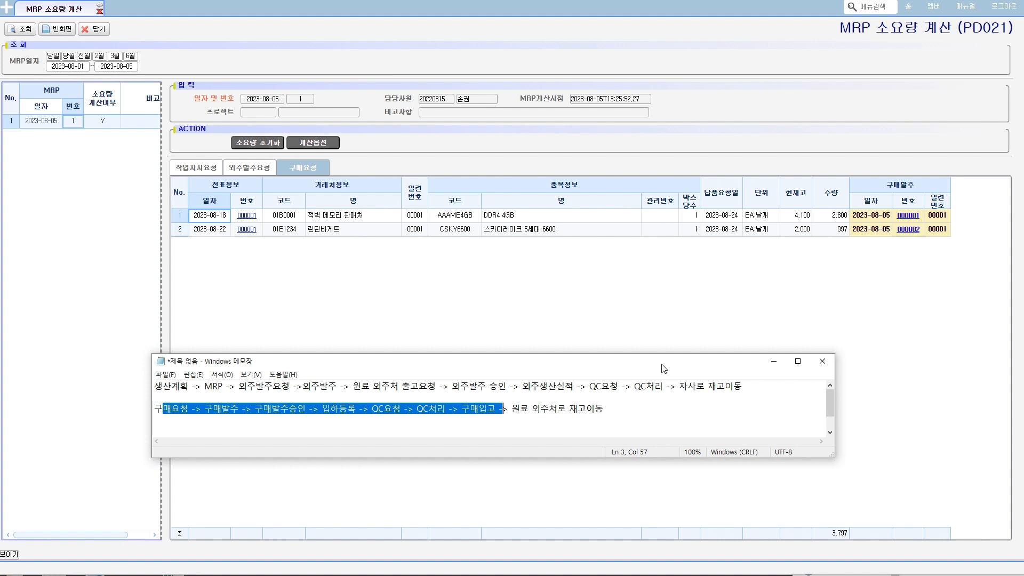
left_click(417, 424)
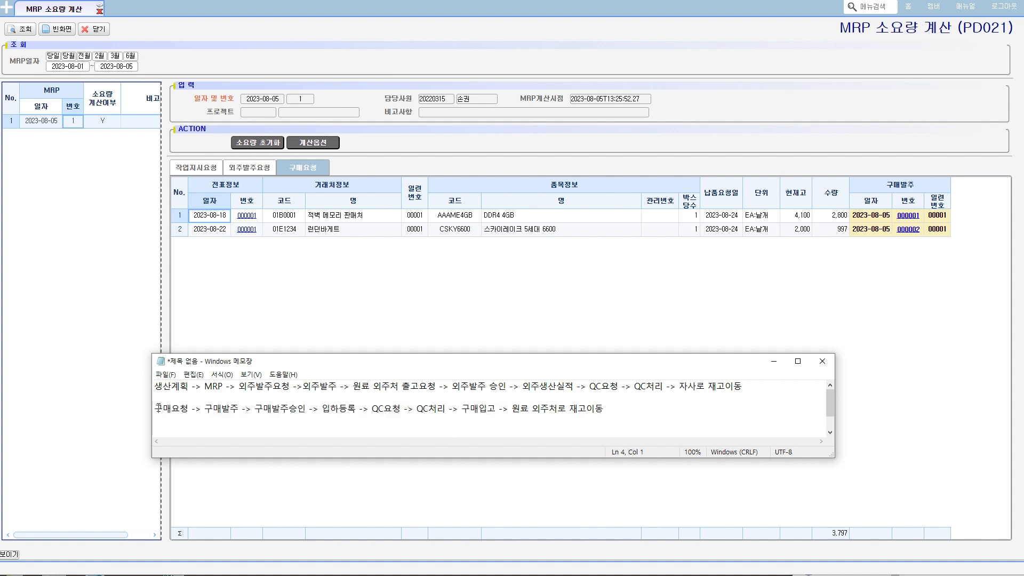
left_click_drag(155, 409, 604, 408)
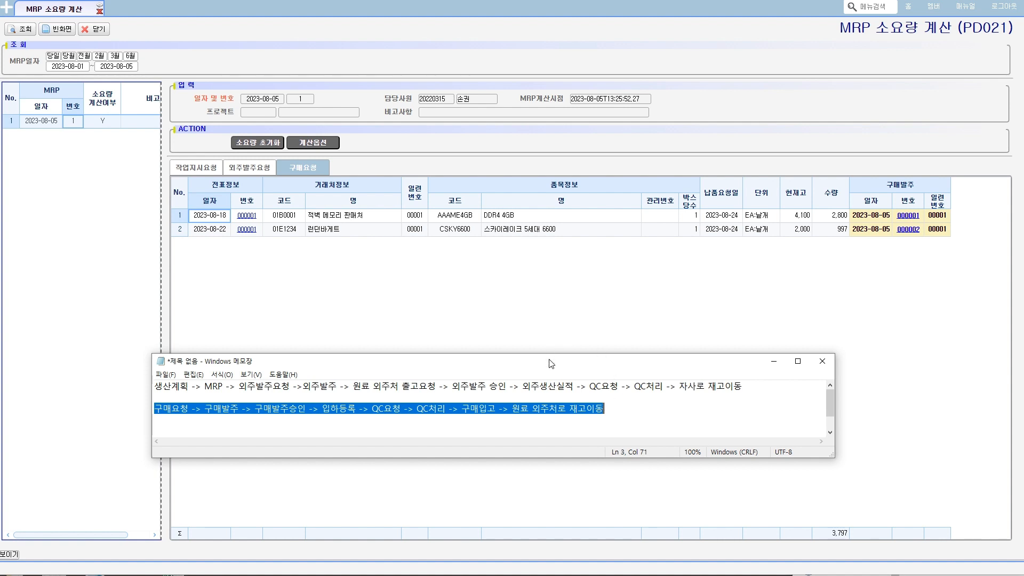
left_click(194, 420)
left_click_drag(163, 409, 596, 409)
- Switch to the NET ERP cafe's 메뉴얼 board and point out the 생산시스템 구매등록 post
key("alt+Tab")
scroll(359, 424, "up", 2)
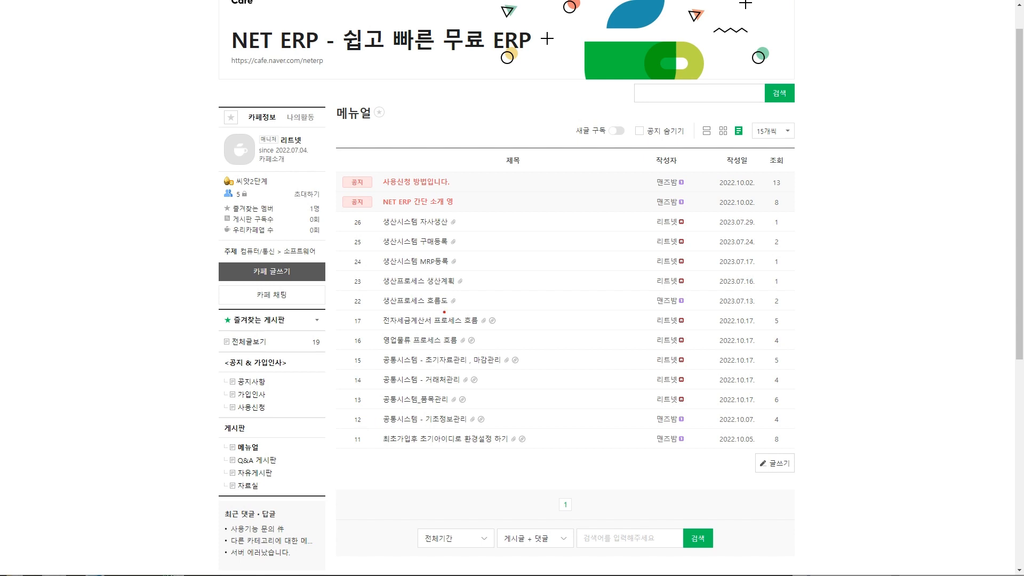
mouse_move(389, 254)
left_mouse_down()
mouse_move(413, 255)
mouse_move(426, 235)
mouse_move(380, 254)
mouse_move(401, 250)
left_mouse_up()
key("Escape")
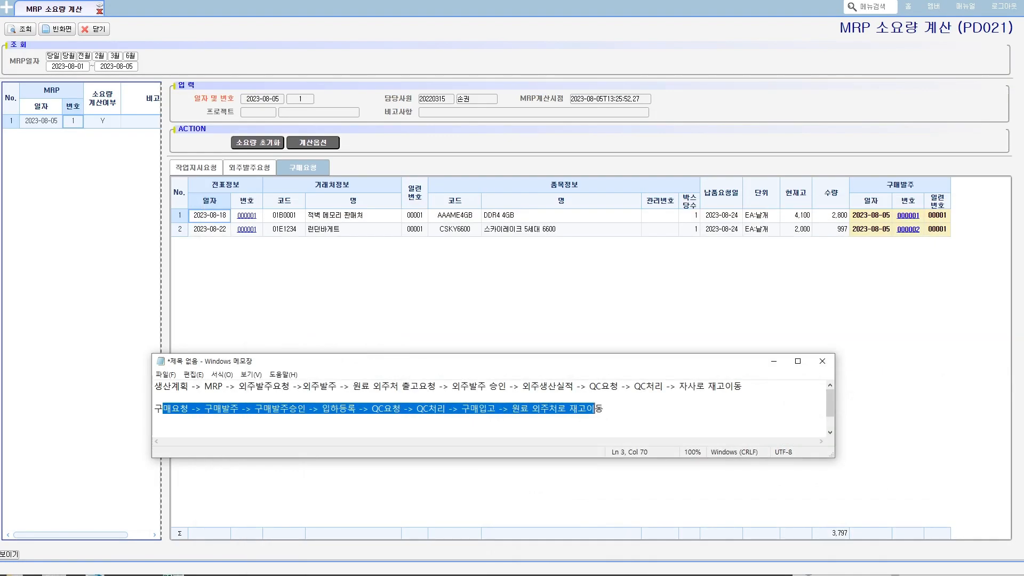
- Return to the Notepad notes and review the 원료 외주처 출고요청 stage of the outsourced production flow
left_click(509, 284)
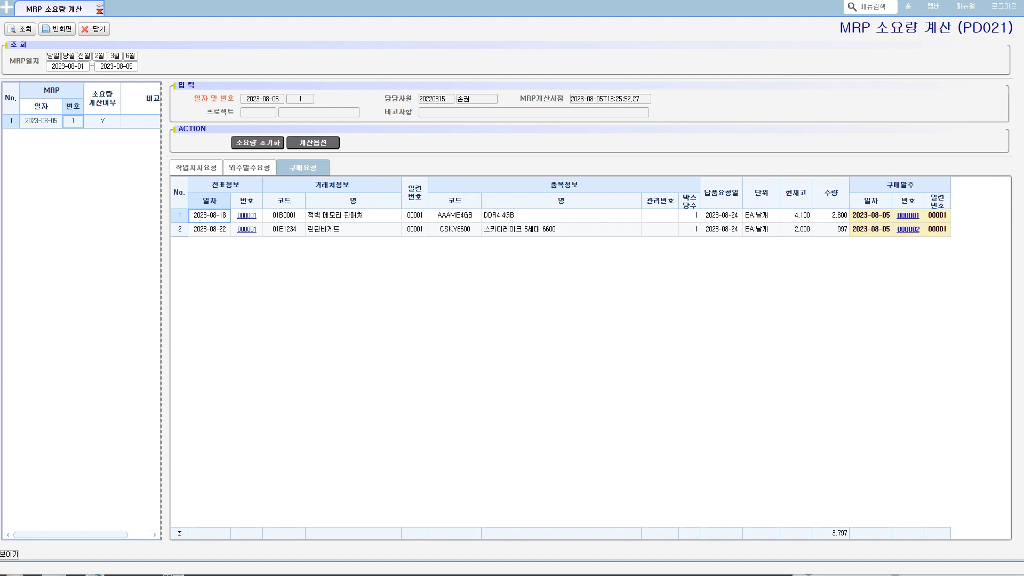
left_click(53, 575)
left_click(478, 408)
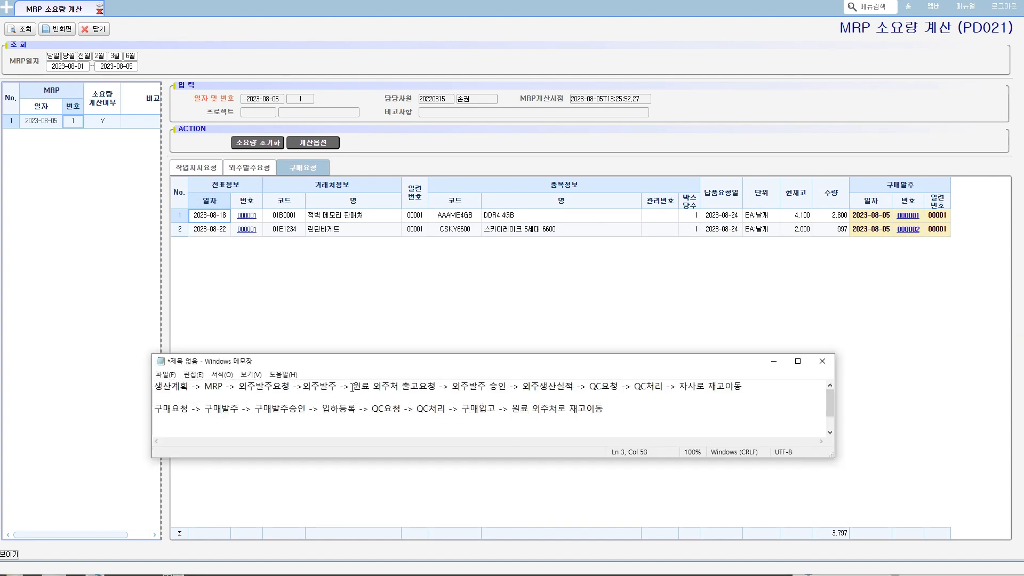
left_click_drag(352, 386, 436, 386)
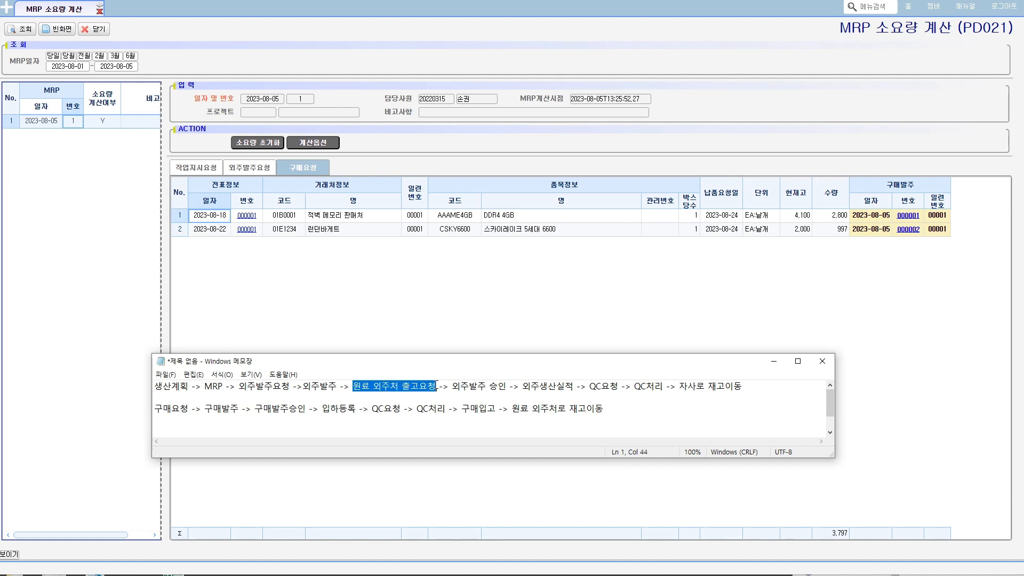
left_click(341, 314)
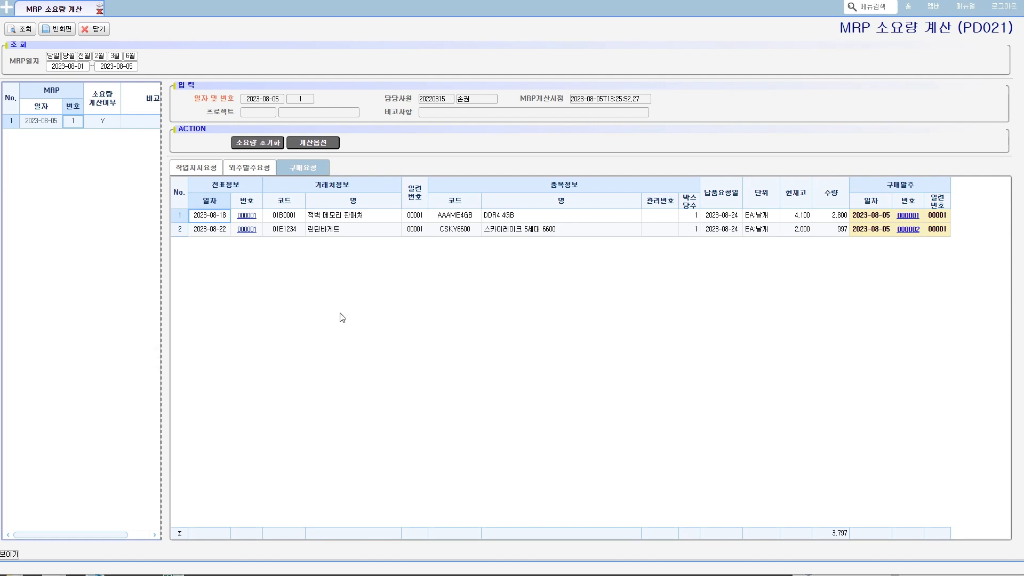
- Open 외주자재 출고요청 처리 under 구매_자재 관리 > 출고관리, query the requests, and narrow the 거래처 and 발주제품 name columns
left_click(6, 15)
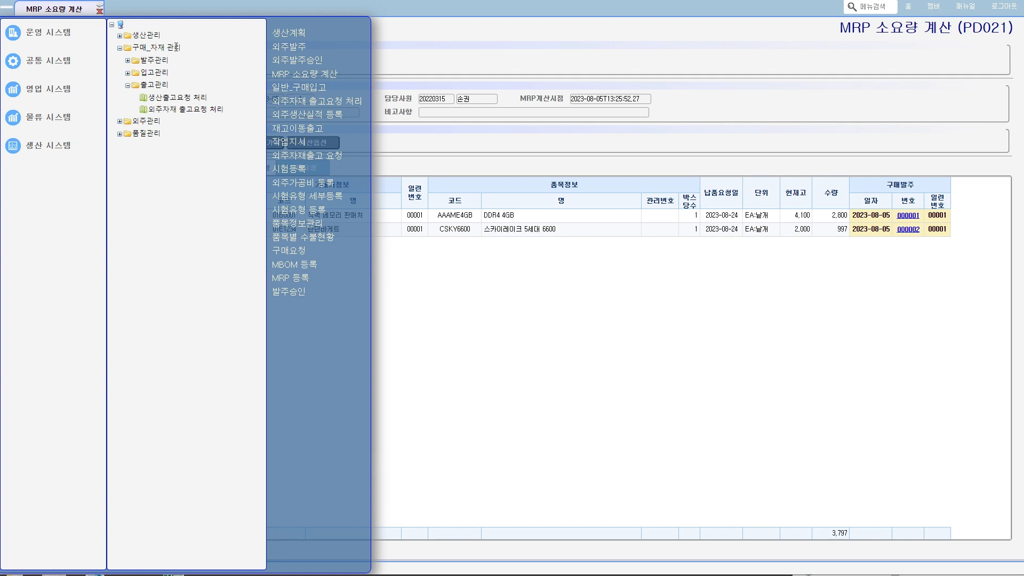
left_click(166, 110)
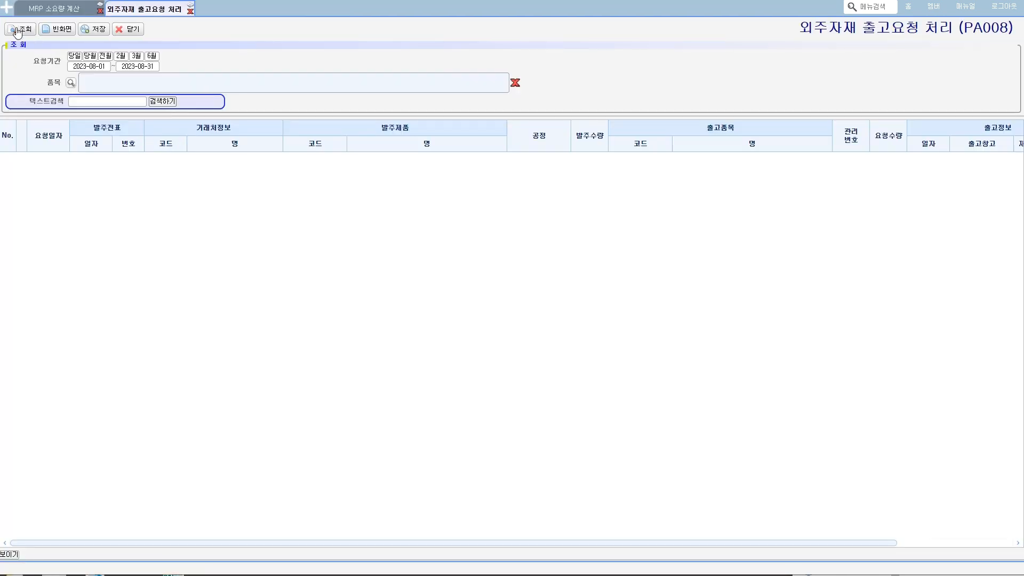
left_click(18, 30)
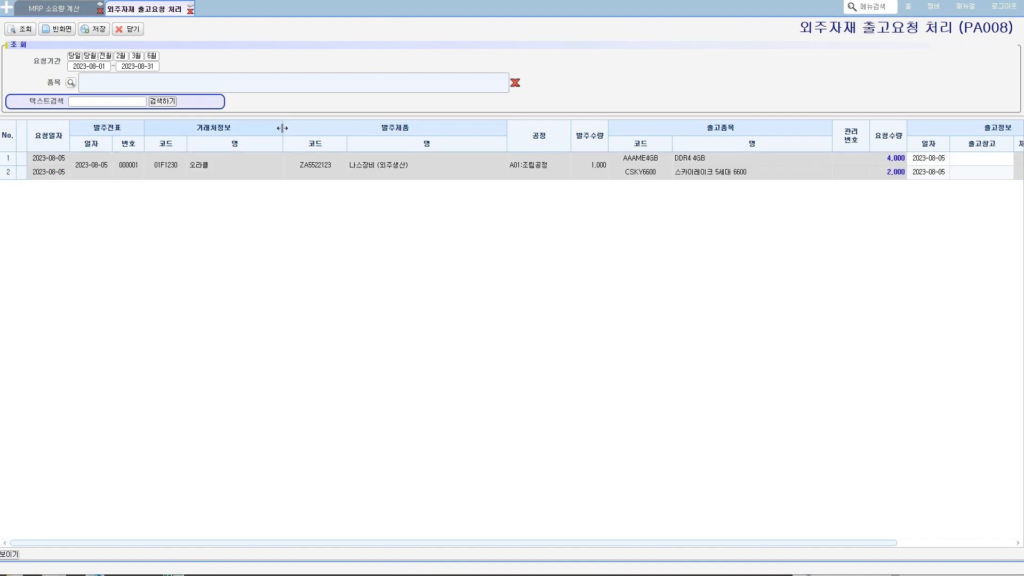
left_click_drag(282, 128, 235, 128)
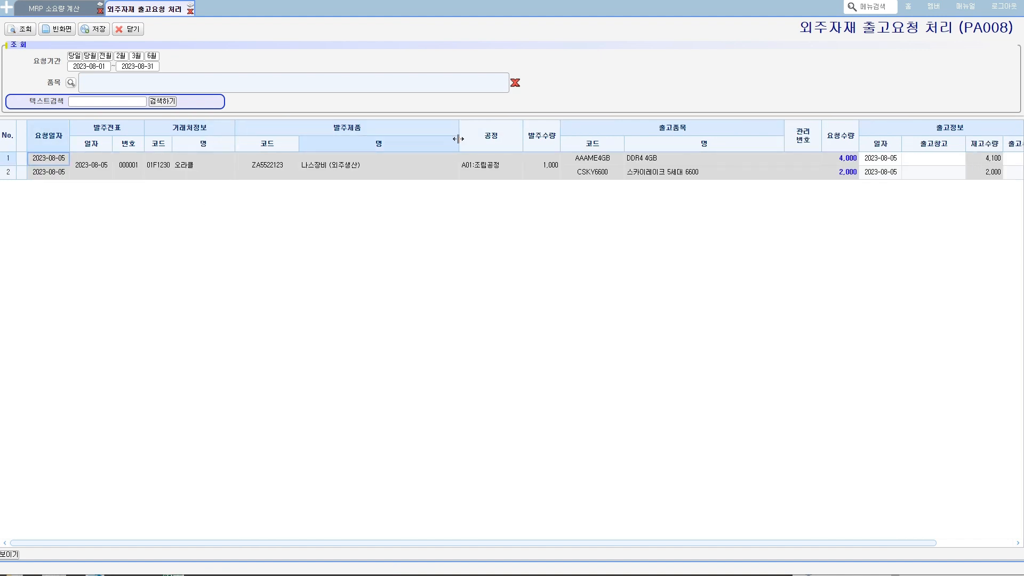
left_click_drag(457, 139, 389, 138)
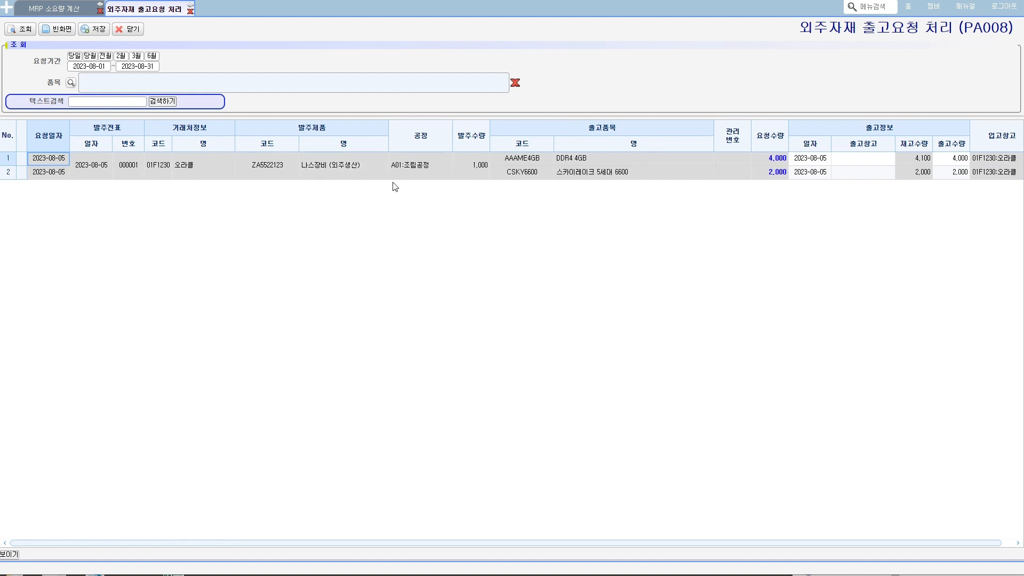
- Examine the 출고품목, 요청수량, 출고창고 and 재고수량 values of the two outsourced material issue requests
mouse_move(520, 163)
left_click_drag(519, 163, 620, 170)
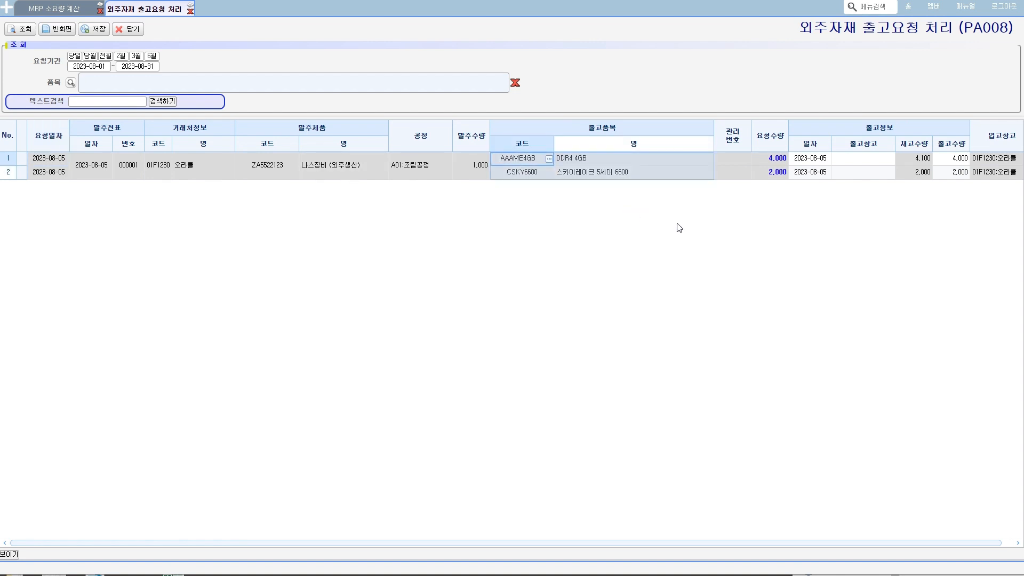
left_click(773, 159)
left_click(769, 173)
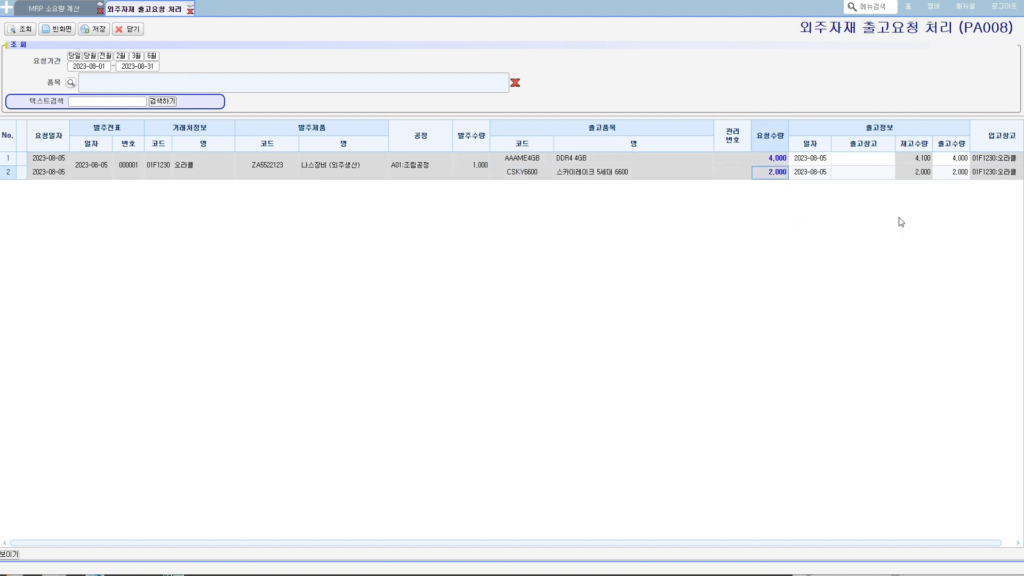
mouse_move(919, 186)
left_mouse_down()
mouse_move(893, 166)
mouse_move(917, 187)
left_mouse_up()
mouse_move(848, 164)
left_mouse_down()
mouse_move(867, 166)
mouse_move(875, 180)
left_mouse_up()
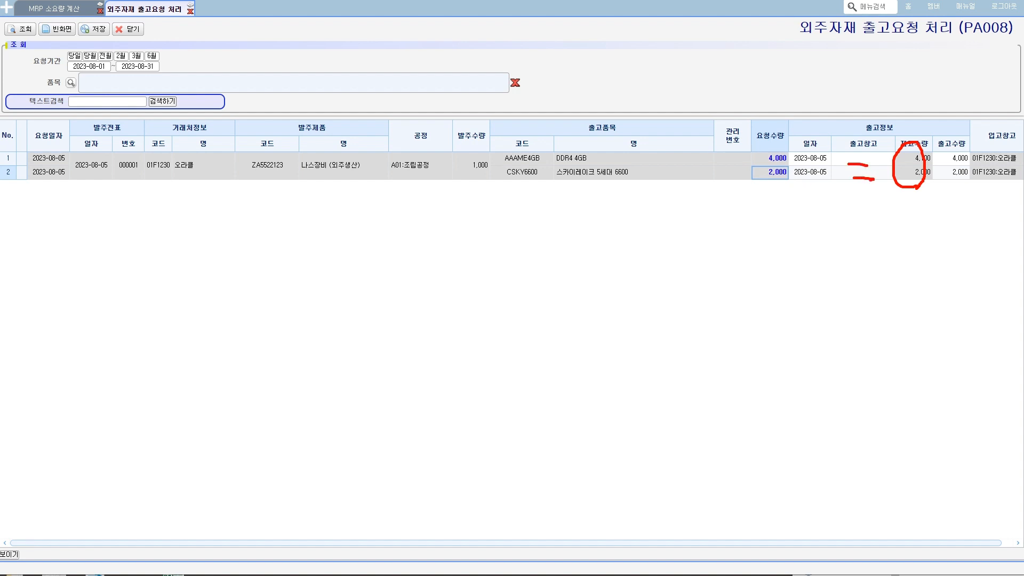
key("Escape")
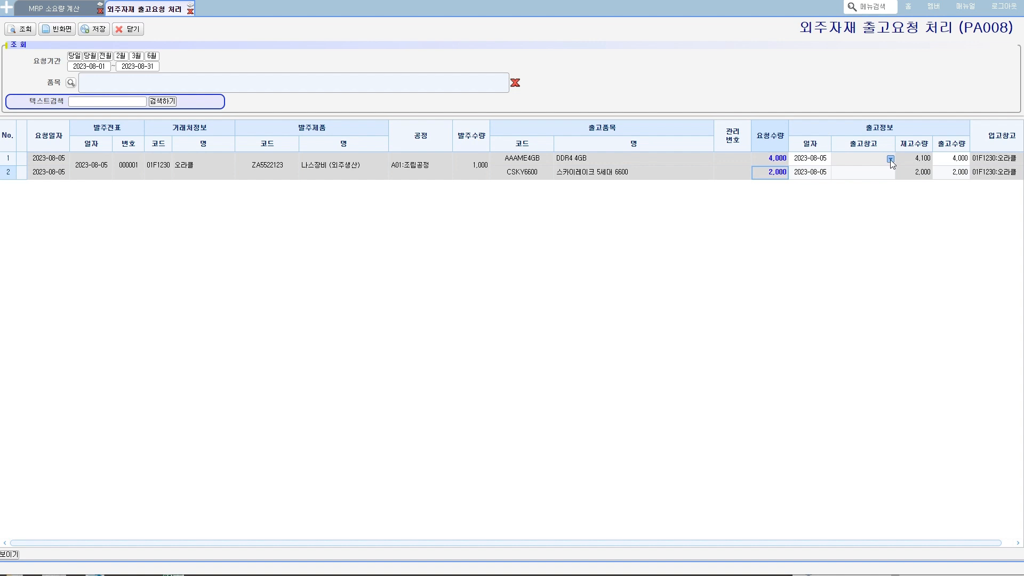
- Set the 출고창고 of both the DDR4 4GB and 스카이레이크 5세대 6600 lines to AA01:자재창고 and narrow the 출고품목 columns
left_click(891, 159)
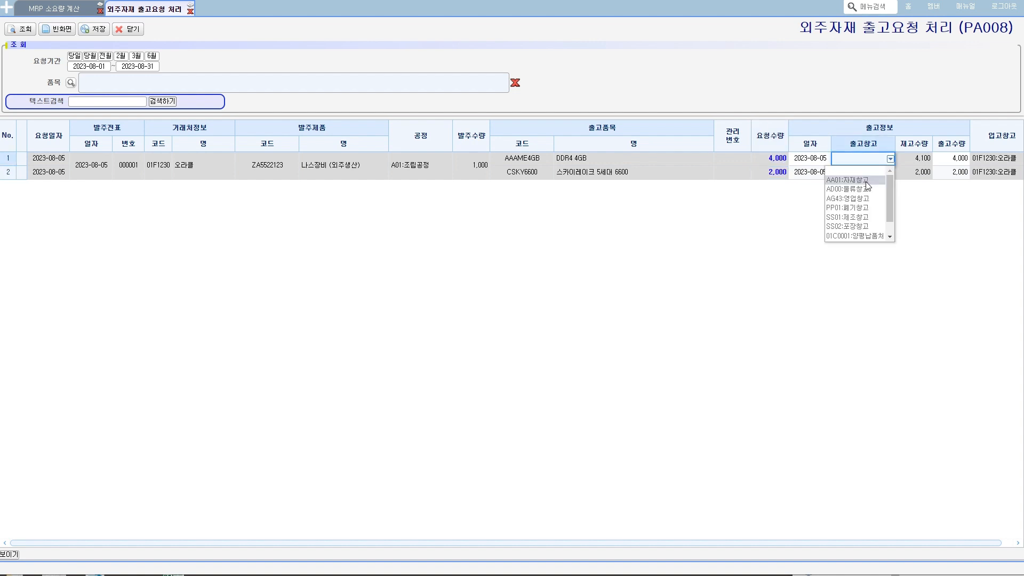
left_click(868, 186)
left_click(890, 172)
left_click(891, 173)
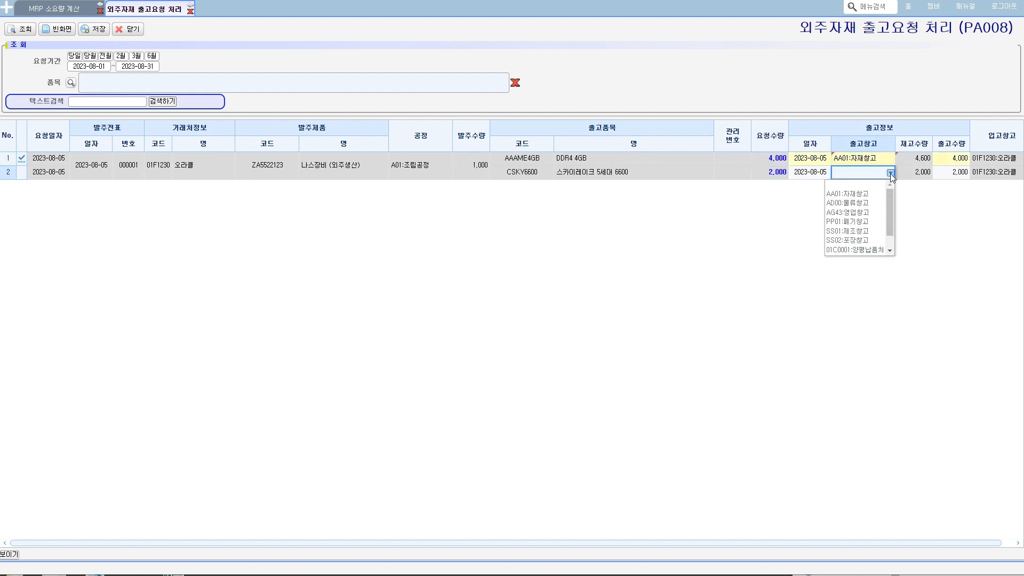
left_click(872, 195)
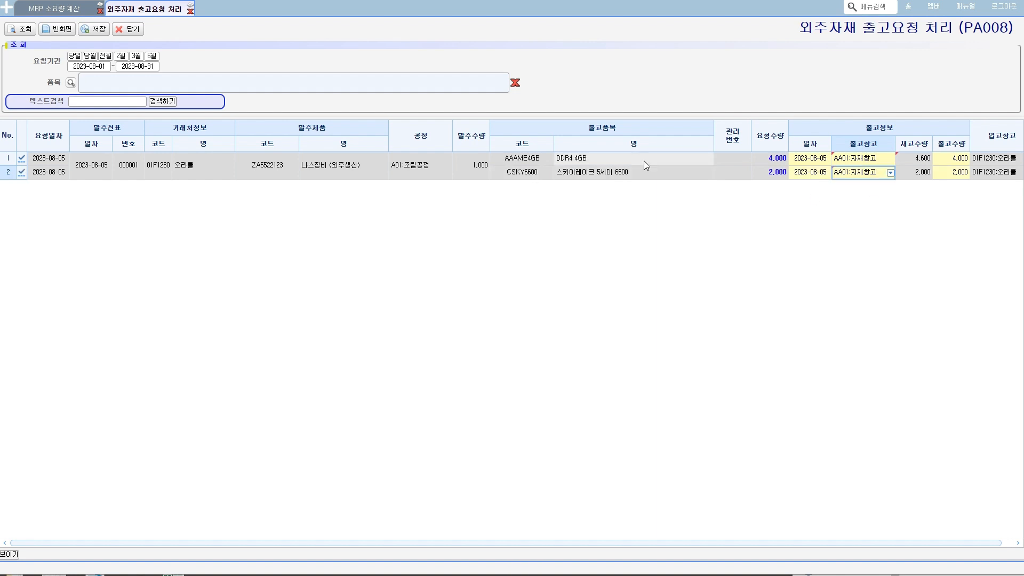
left_click_drag(711, 127, 648, 137)
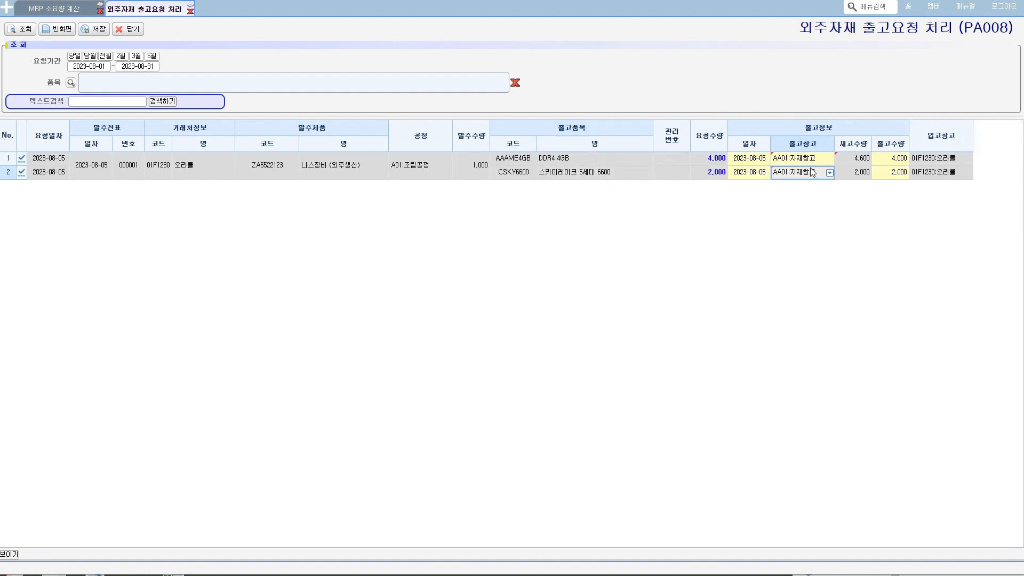
- Check 출고창고, 재고수량, 출고수량 and 입고창고 for the DDR4 4GB line, and save the outsourced material issue
mouse_move(809, 163)
left_click(936, 160)
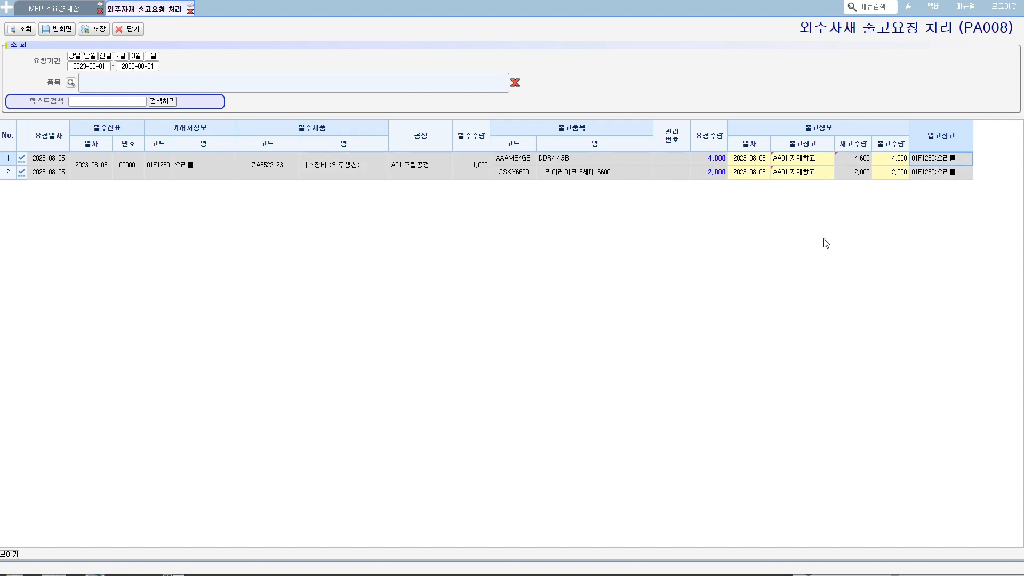
mouse_move(814, 168)
left_mouse_down()
mouse_move(783, 165)
mouse_move(812, 145)
mouse_move(816, 164)
mouse_move(869, 153)
mouse_move(865, 165)
mouse_move(907, 165)
mouse_move(946, 139)
mouse_move(953, 160)
left_mouse_up()
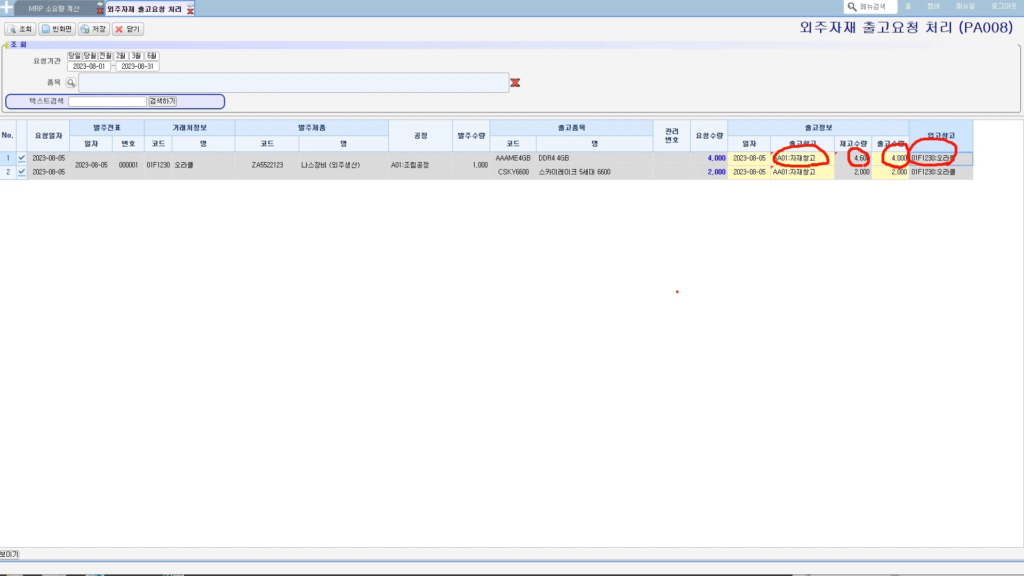
key("Escape")
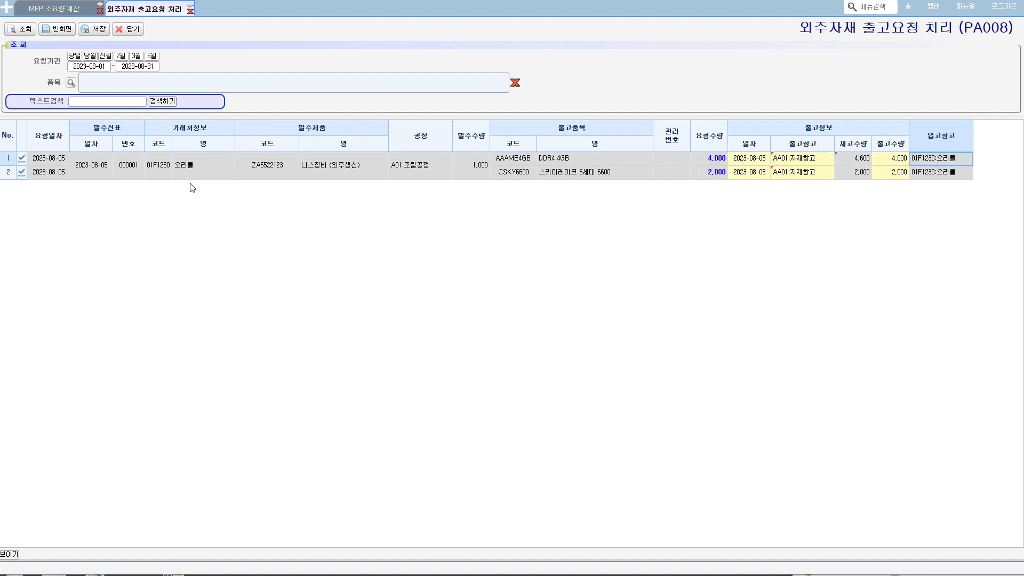
left_click(97, 29)
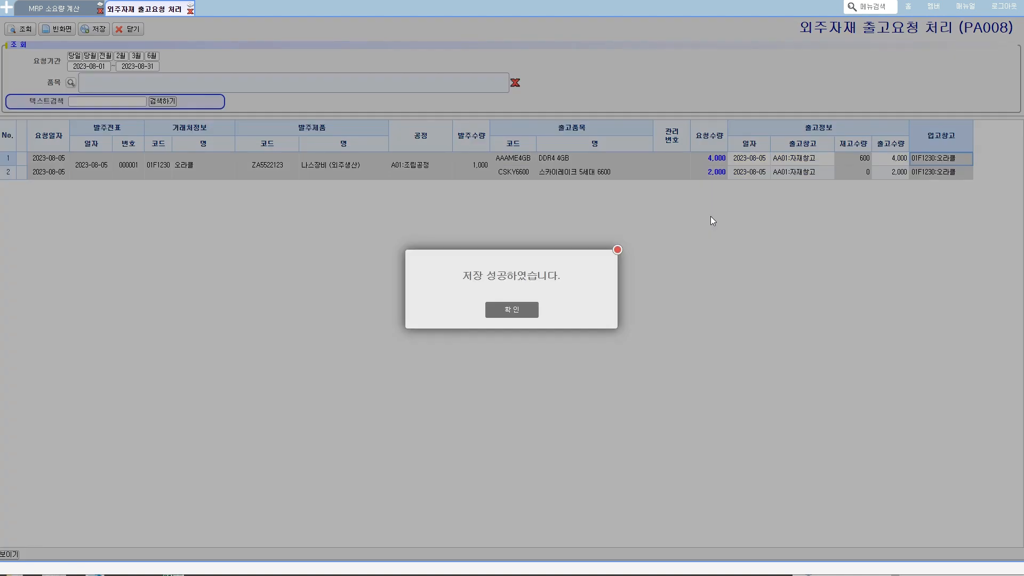
left_click(497, 310)
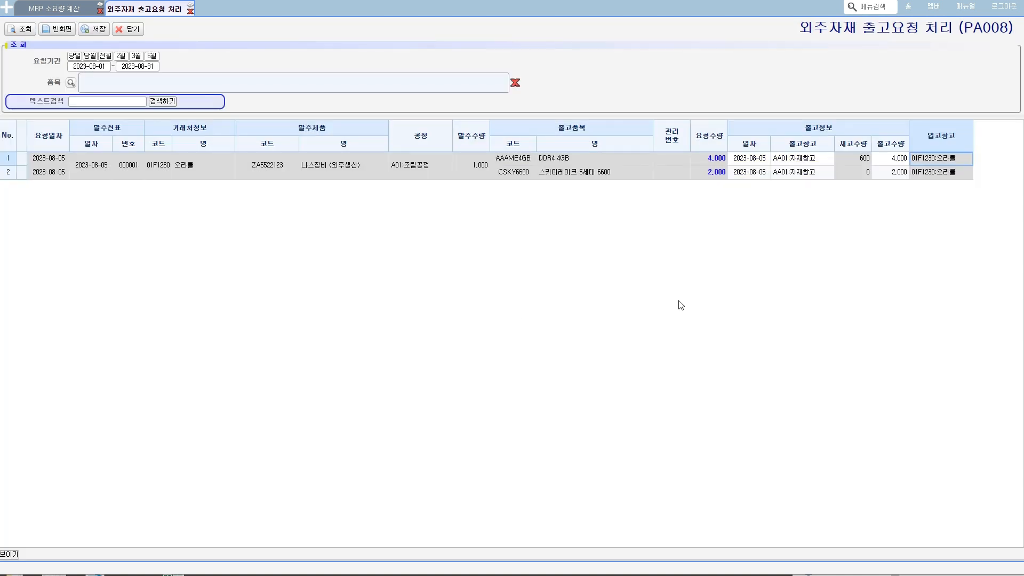
- Check the 재고수량 in the issuing warehouse and the 입고창고 of the saved issue lines
left_click(865, 159)
mouse_move(821, 175)
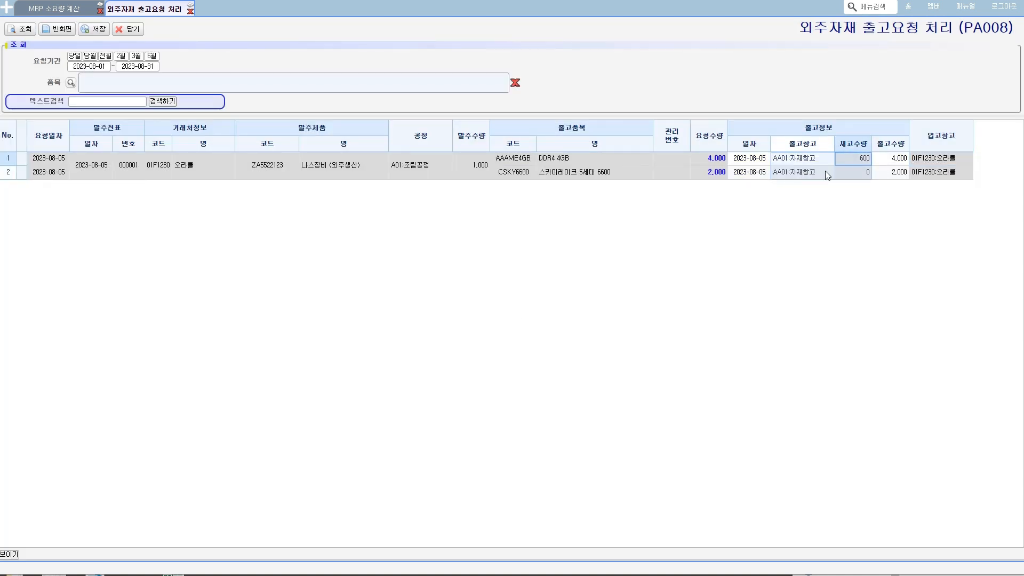
left_click(933, 172)
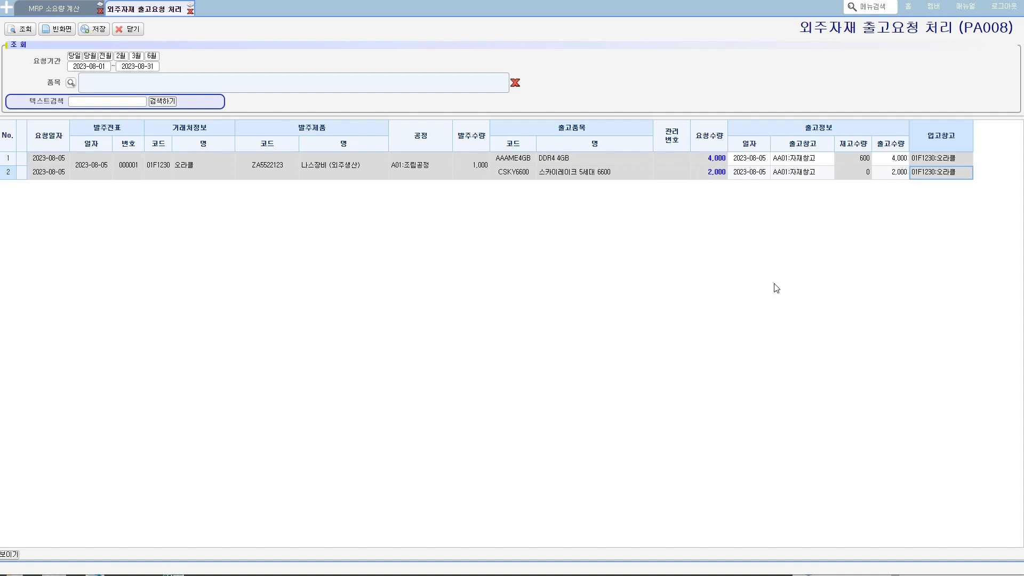
- Open 외주생산실적 등록 under 외주관리 > 외주생산
left_click(2, 9)
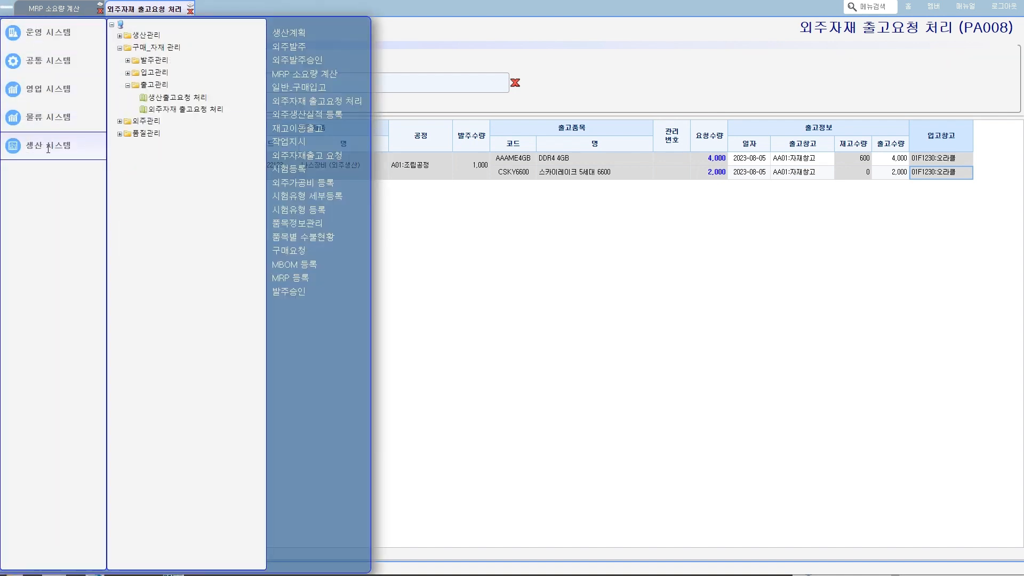
left_click(121, 122)
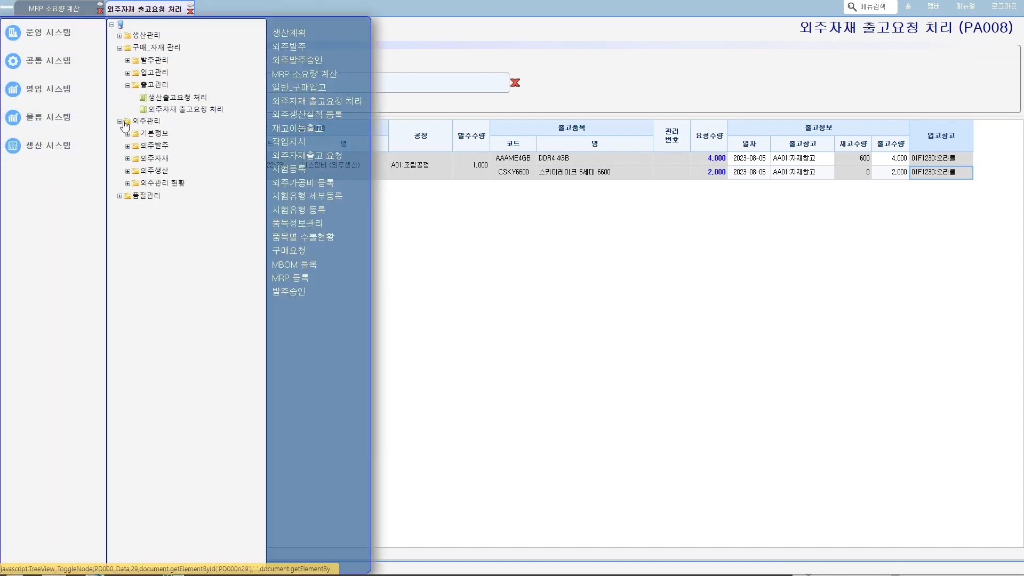
left_click(128, 171)
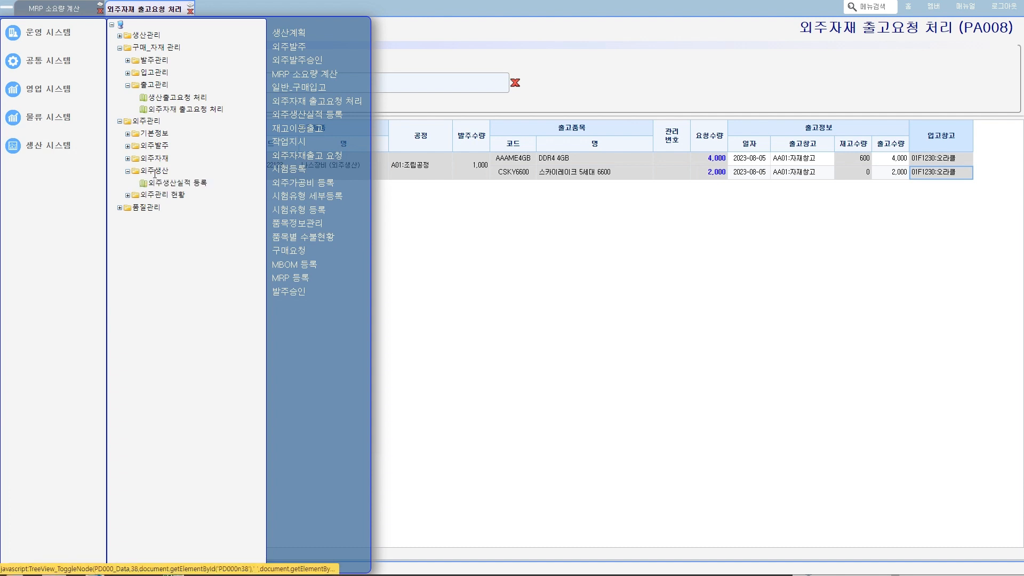
left_click(176, 183)
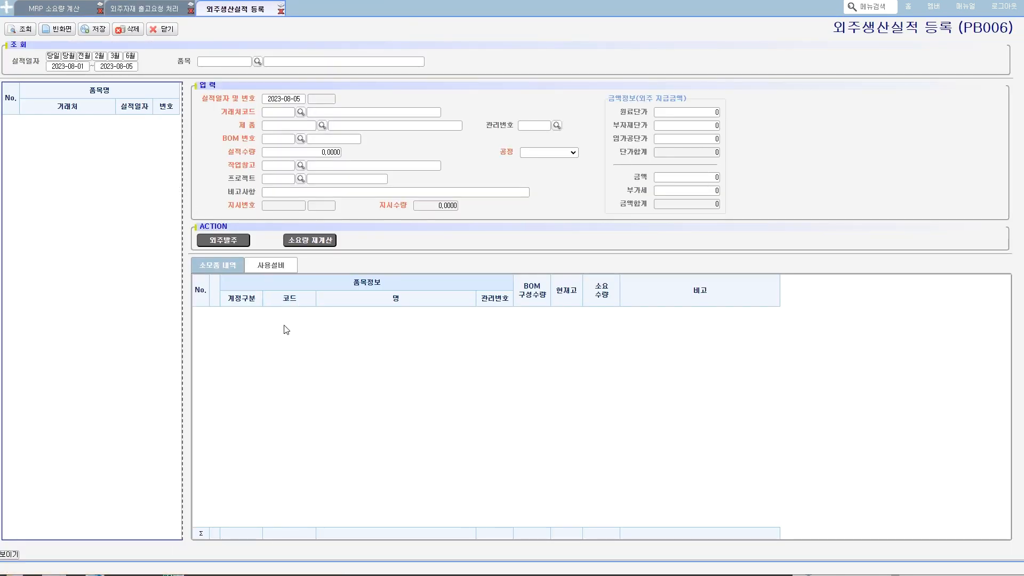
- Query the 외주발주 list and load the 2023-08-05 order for 나스장비 (외주생산) into the production result
left_click(221, 240)
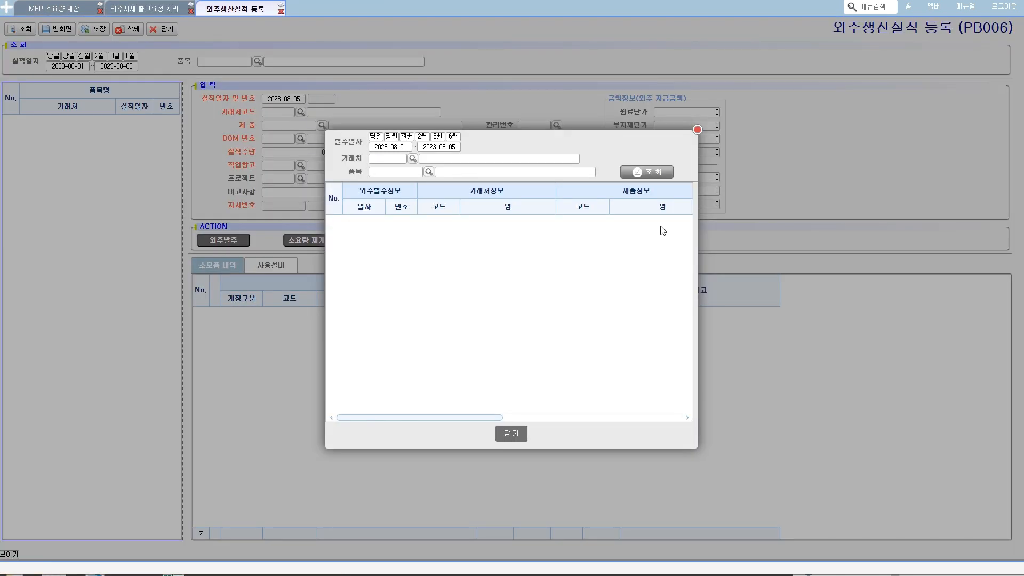
left_click(647, 171)
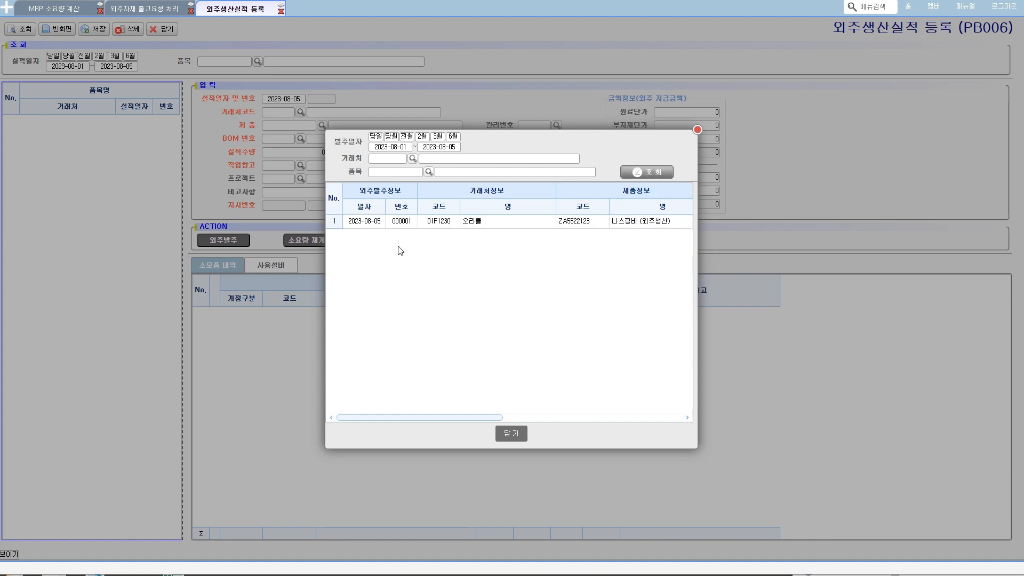
double_click(379, 222)
left_click(485, 314)
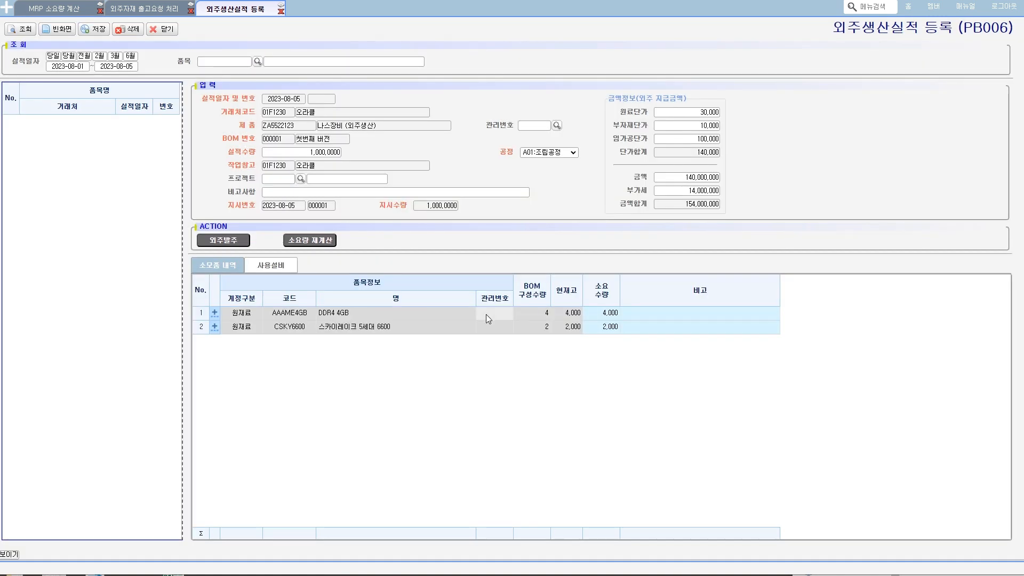
- Examine the result's 실적수량, the 현재고 of both consumed materials, and the 작업창고 they belong to
left_click(306, 152)
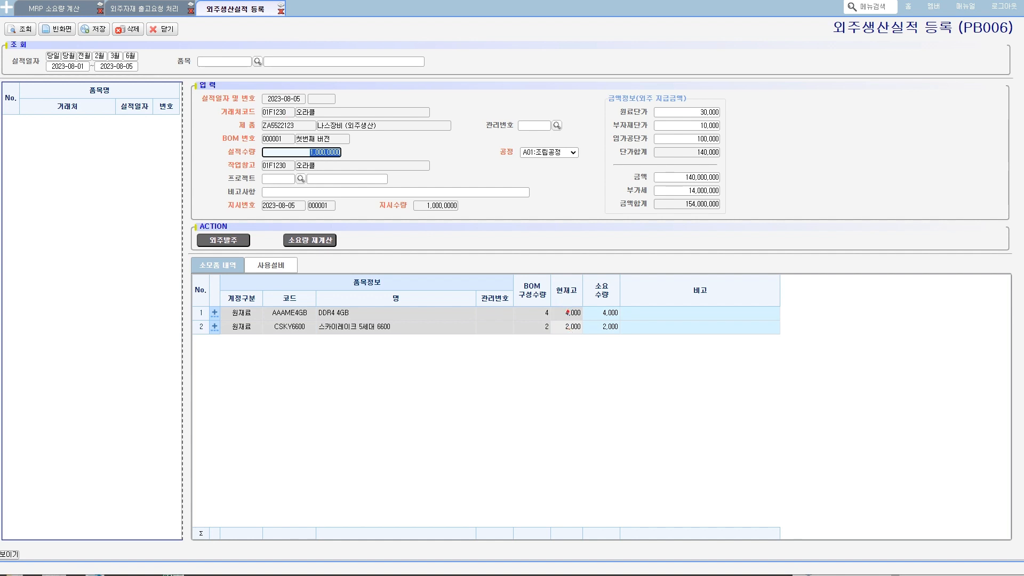
mouse_move(569, 321)
left_mouse_down()
mouse_move(561, 316)
mouse_move(579, 306)
mouse_move(581, 341)
mouse_move(555, 326)
mouse_move(576, 331)
left_mouse_up()
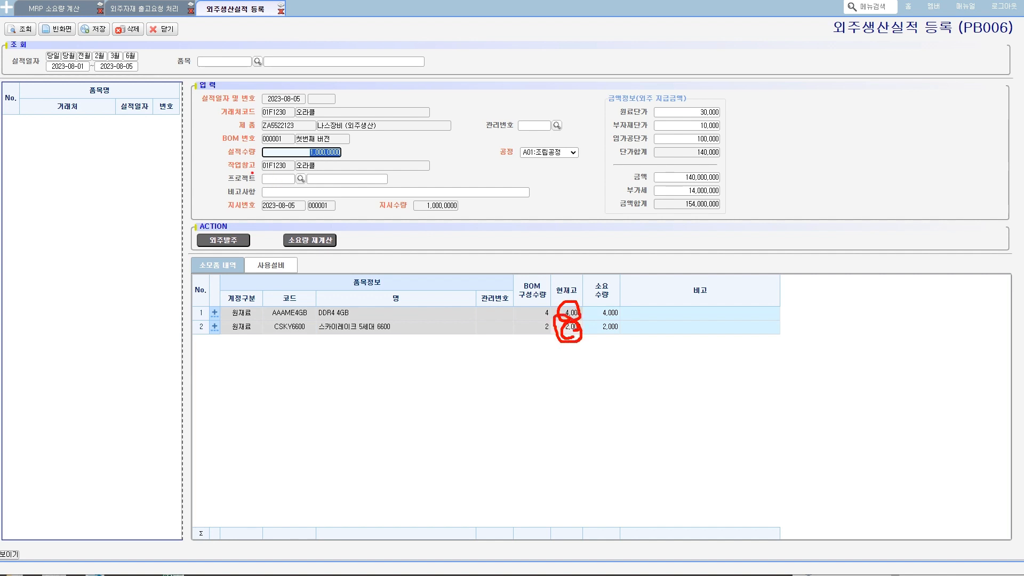
mouse_move(251, 174)
left_mouse_down()
mouse_move(337, 170)
mouse_move(240, 159)
mouse_move(245, 173)
left_mouse_up()
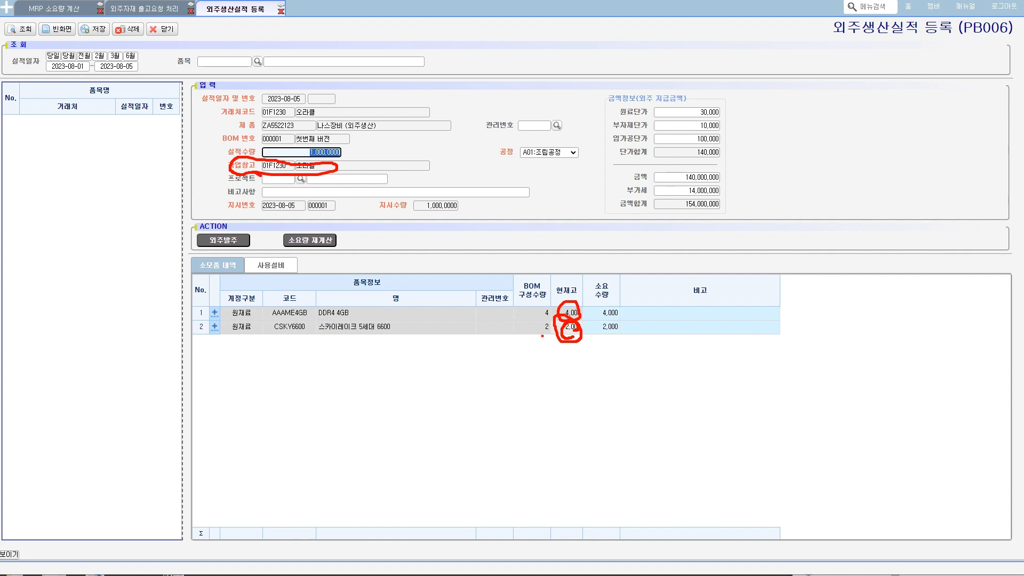
key("Escape")
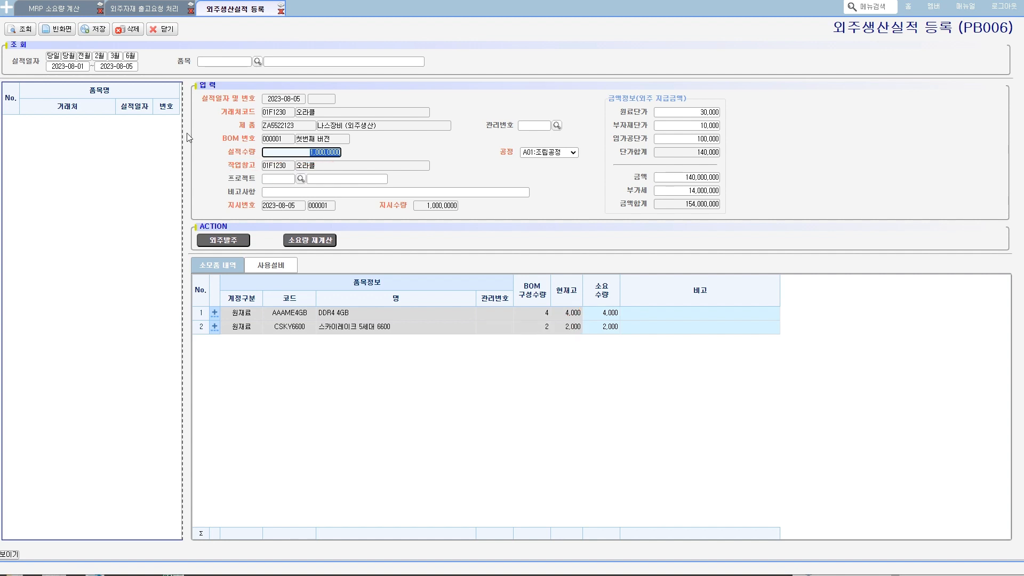
- Save the outsourced production result and point out its product, 나스장비 (외주생산)
left_click(93, 32)
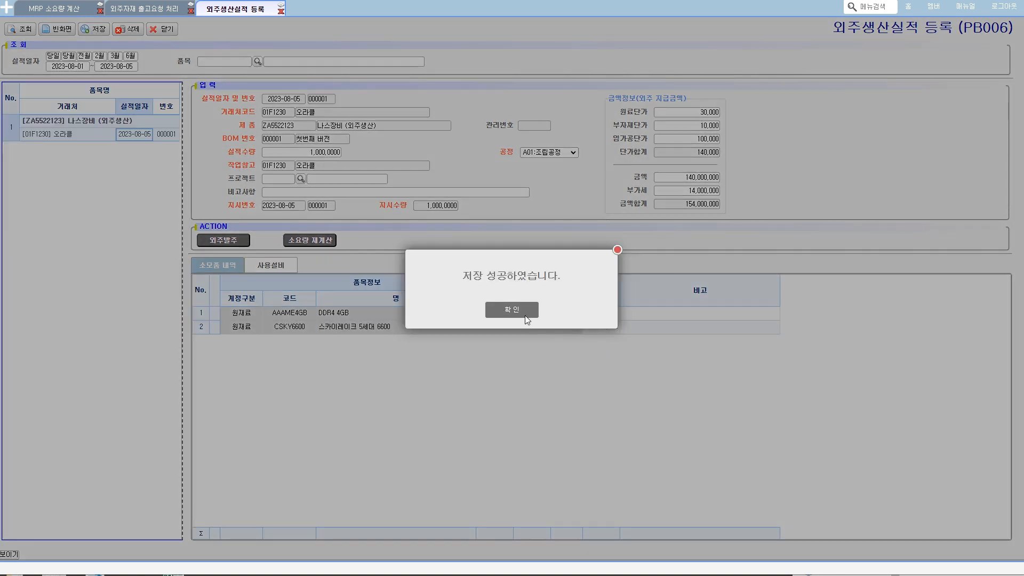
left_click(523, 312)
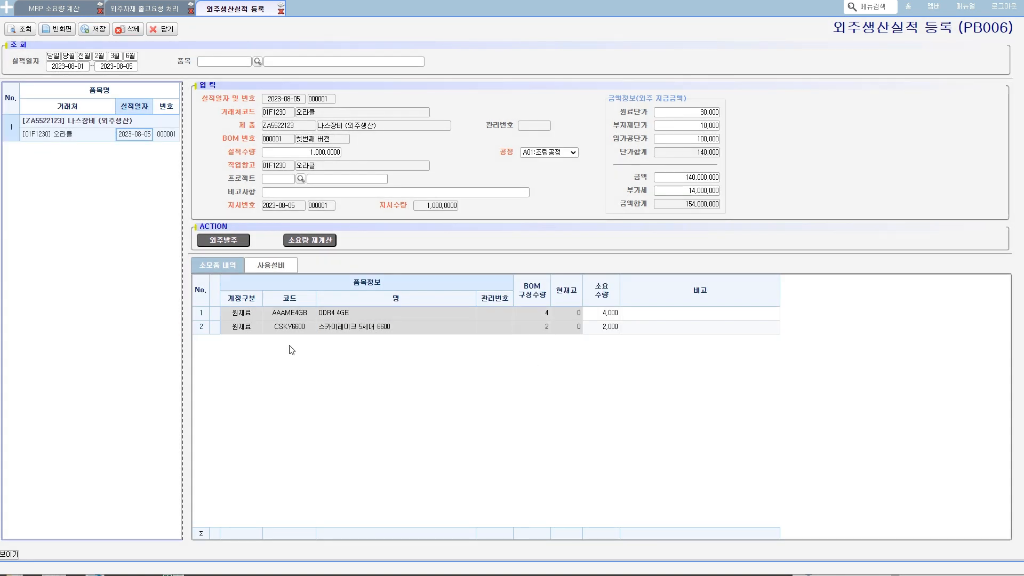
left_click_drag(374, 131, 322, 131)
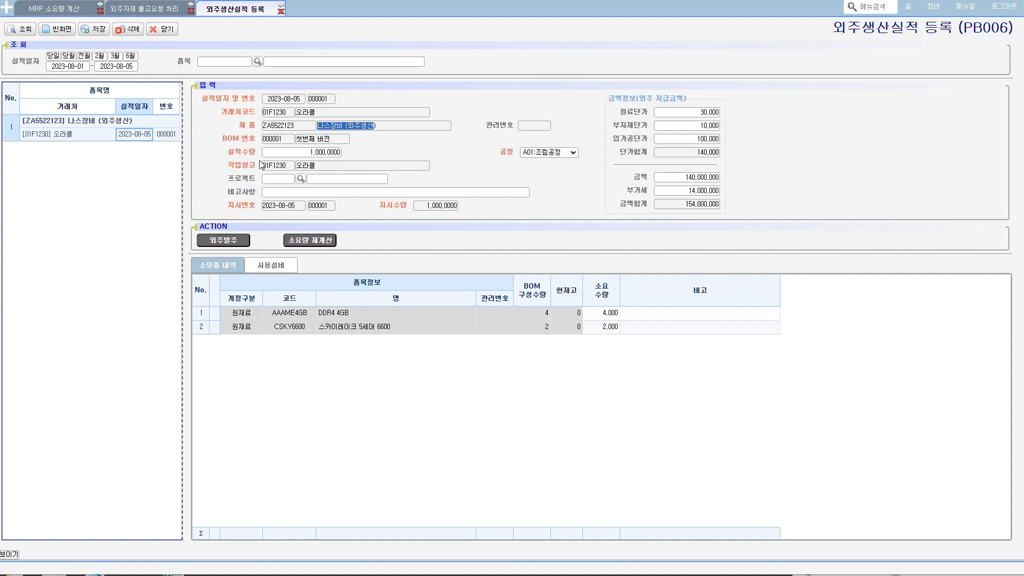
- Open 시험등록 under 품질관리 > 품질 to show the quality test stage, and return to 외주생산실적 등록
left_click(7, 12)
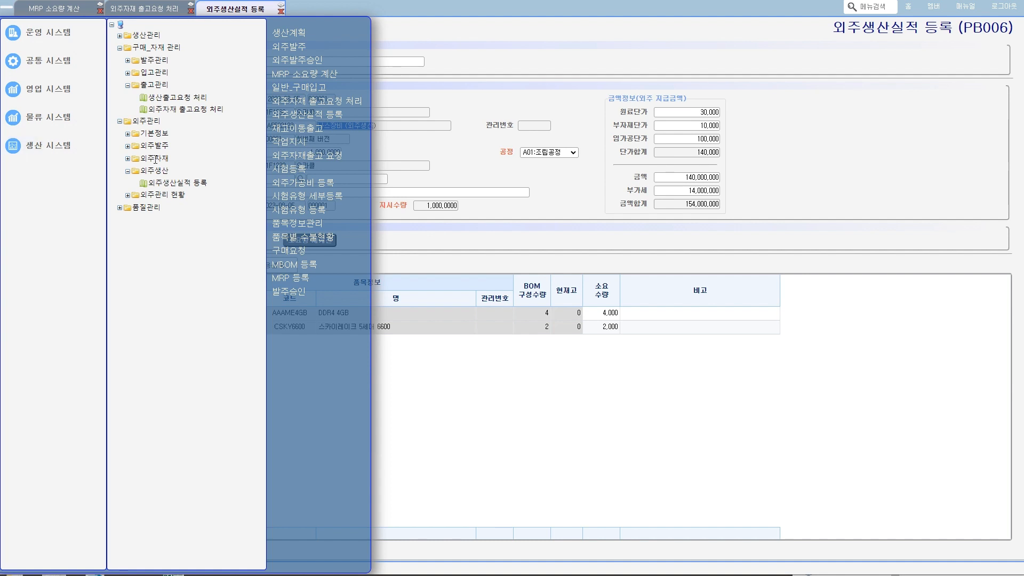
left_click(119, 208)
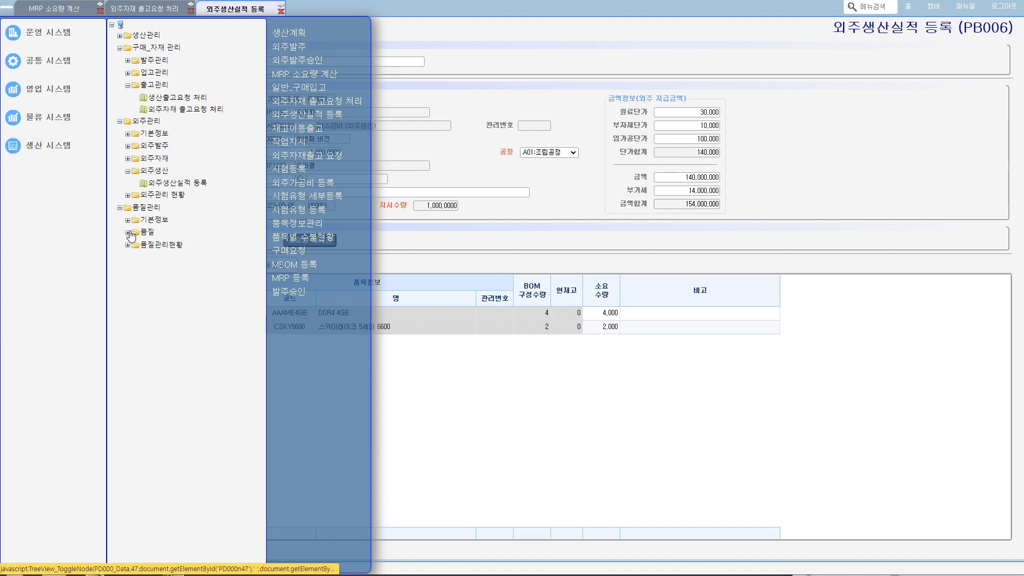
left_click(128, 233)
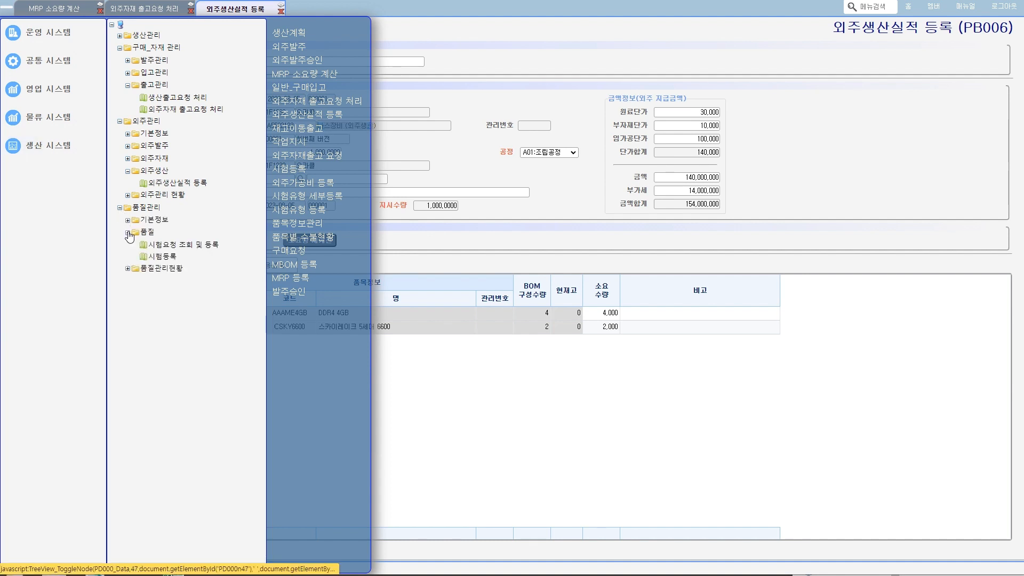
left_click(171, 258)
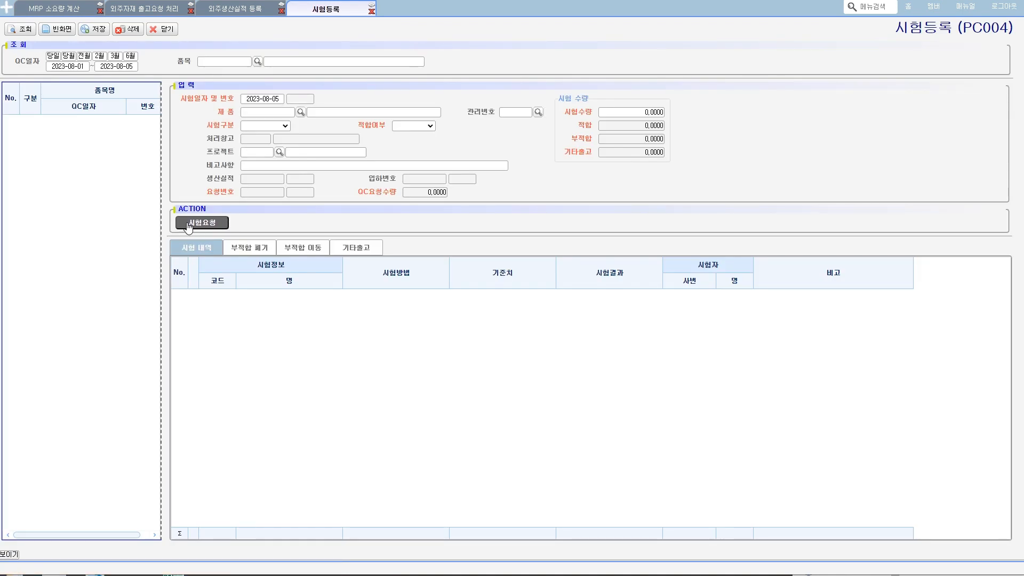
left_click(235, 11)
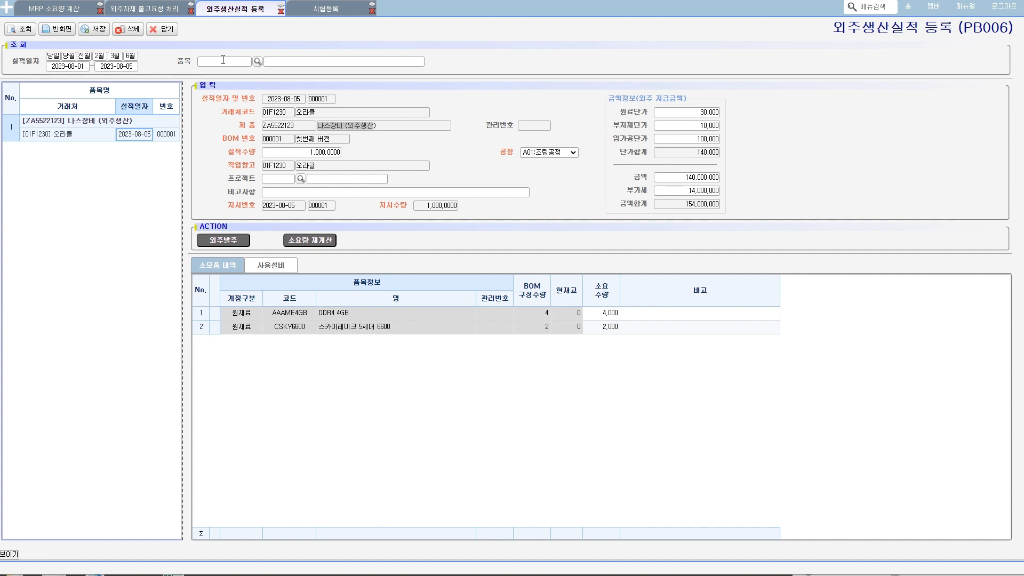
- Query the test requests in 시험등록 and load the 2023-08-05 request for 나스장비 (외주생산) as a new test
left_click(338, 11)
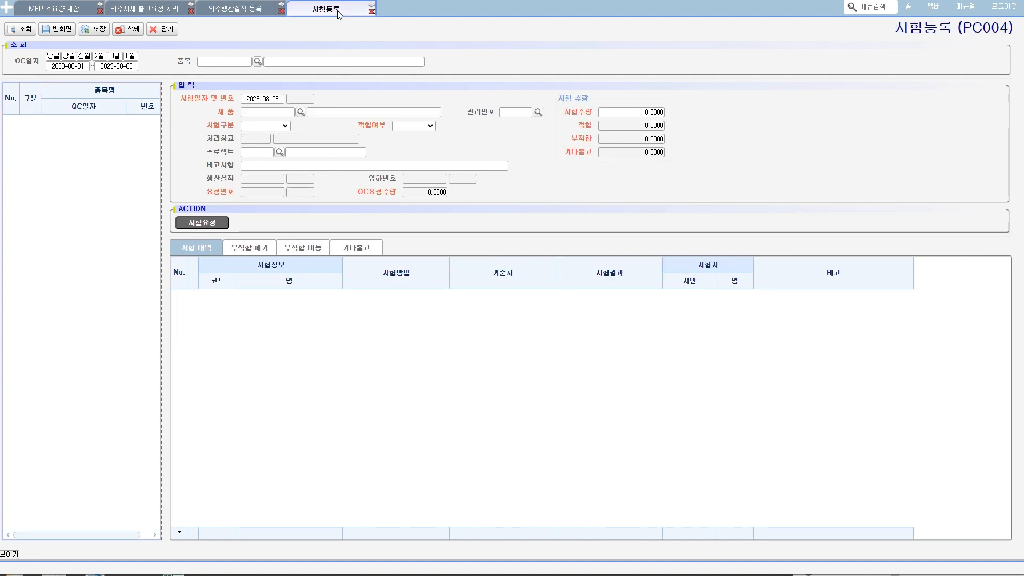
left_click(212, 226)
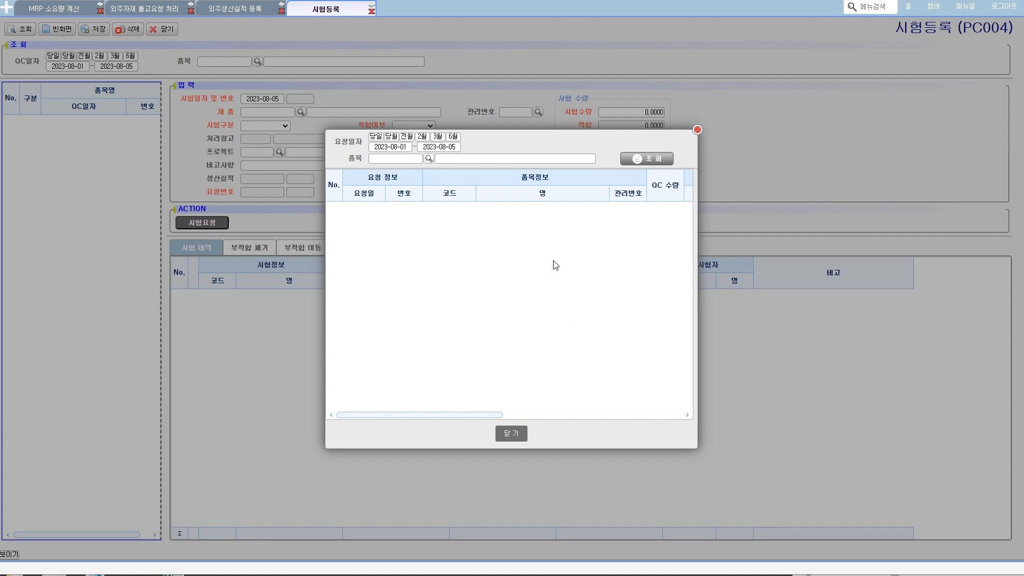
left_click(636, 158)
left_click(446, 213)
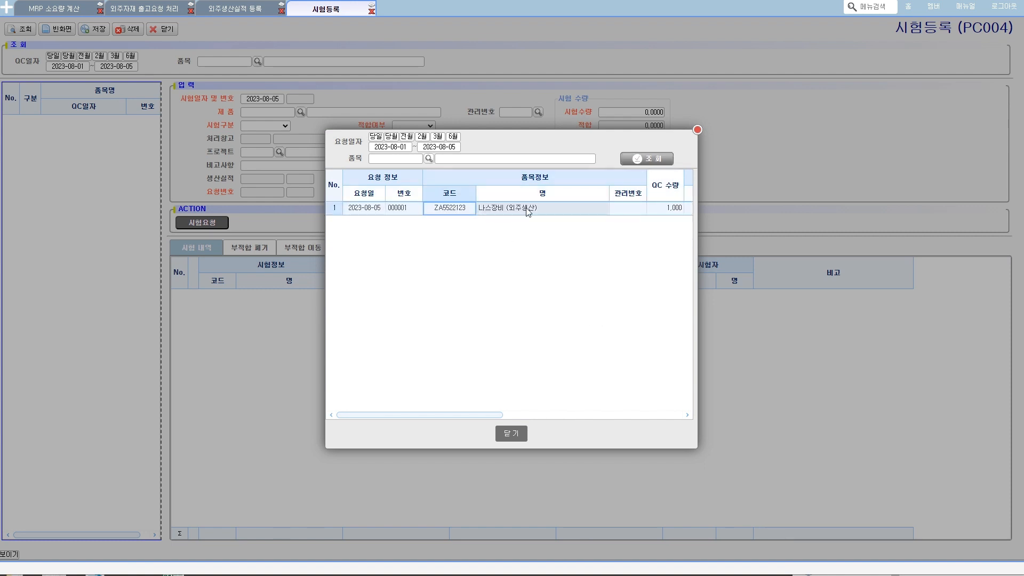
double_click(367, 209)
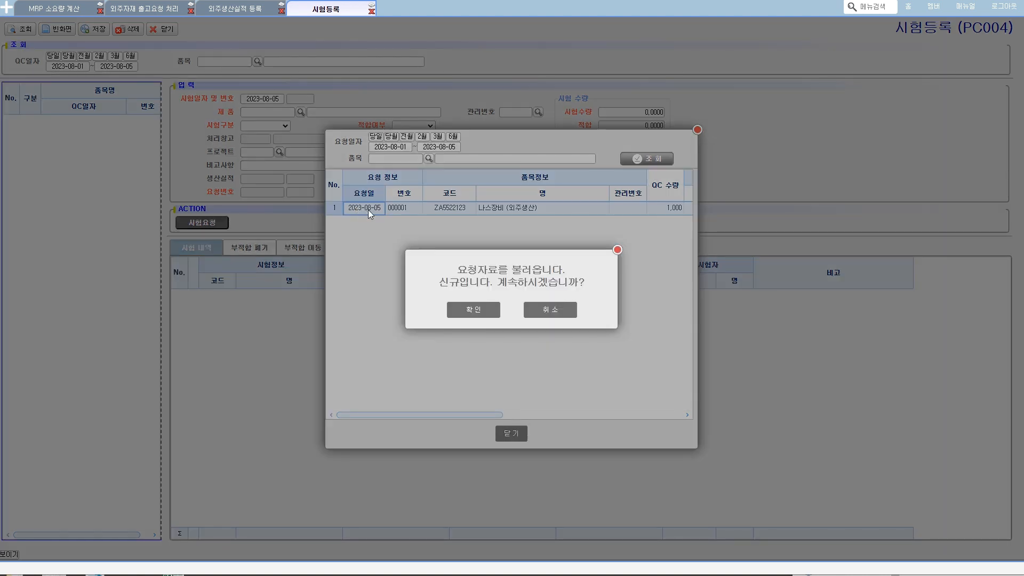
left_click(476, 310)
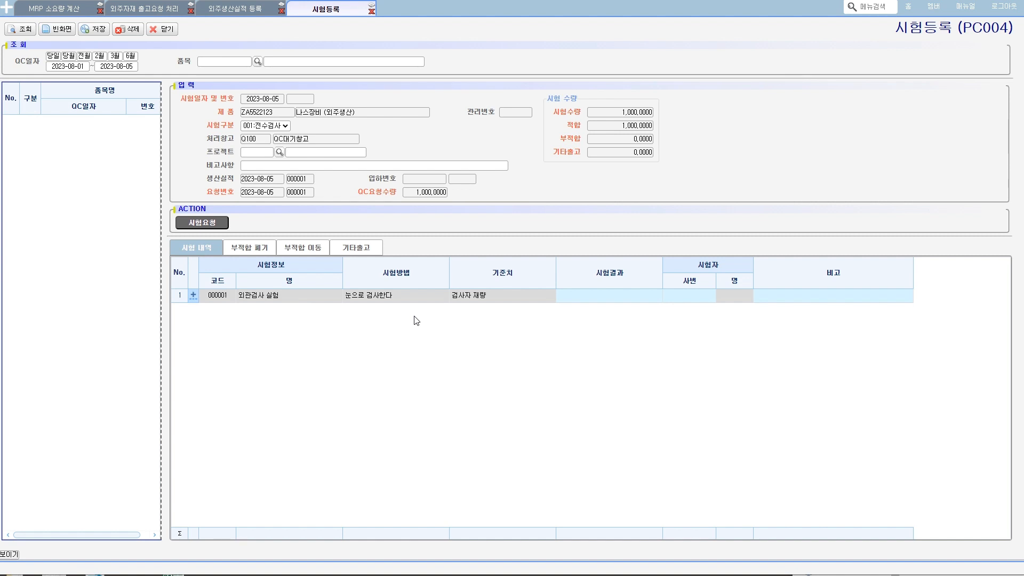
- Switch the 시험구분 to 002:샘플검사 to show that option, and set it back to 001:전수검사
left_click(265, 126)
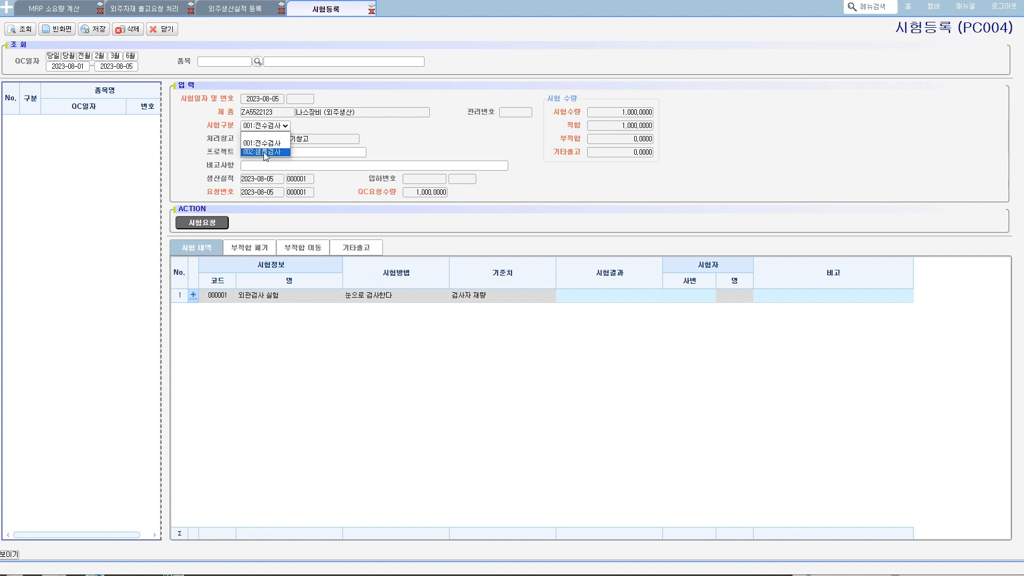
left_click(265, 153)
left_click(265, 127)
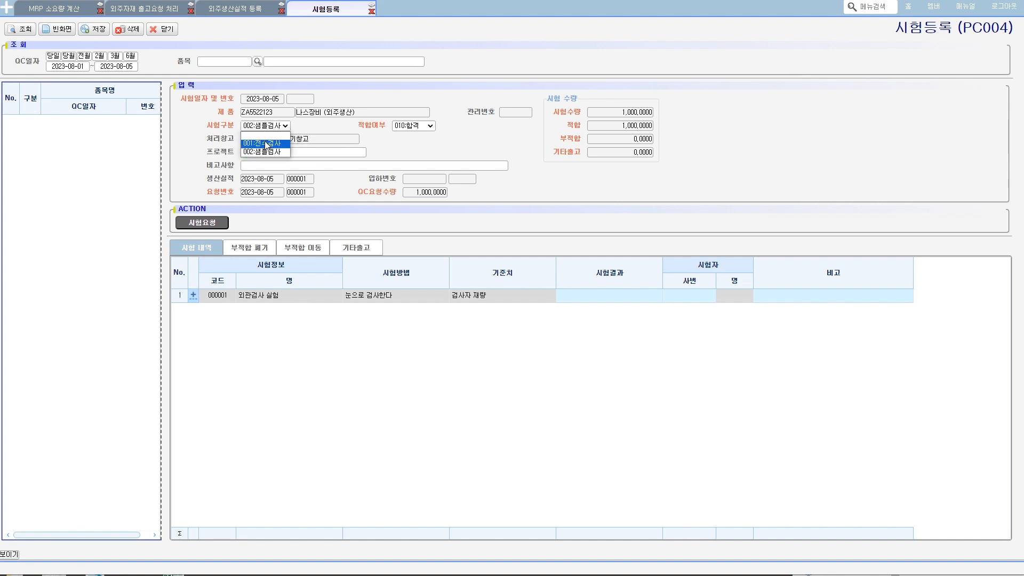
left_click(265, 144)
- Enter 합격 as the 시험결과 of the 외관검사 실험 row and save the test record
left_click(596, 295)
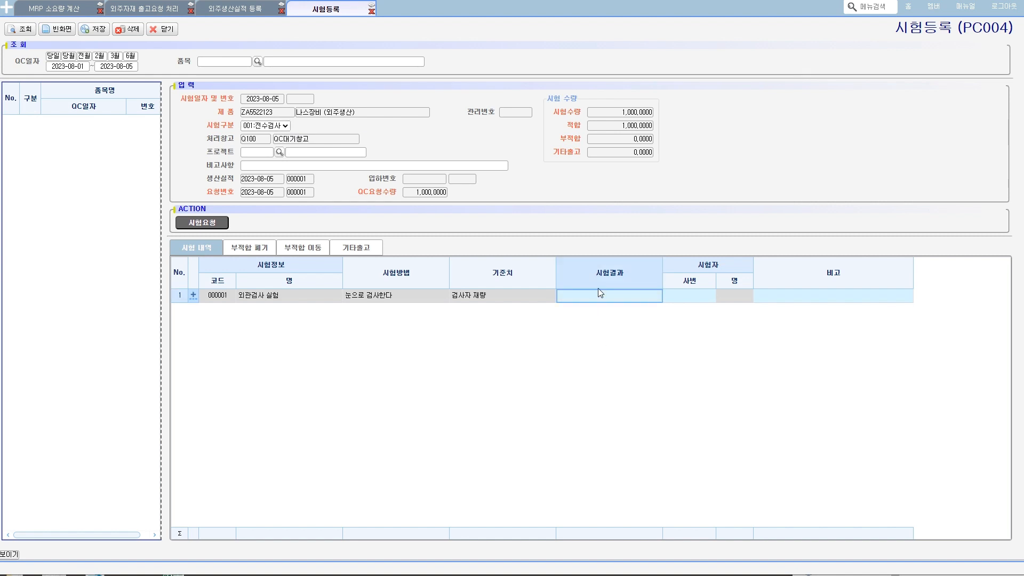
type("합")
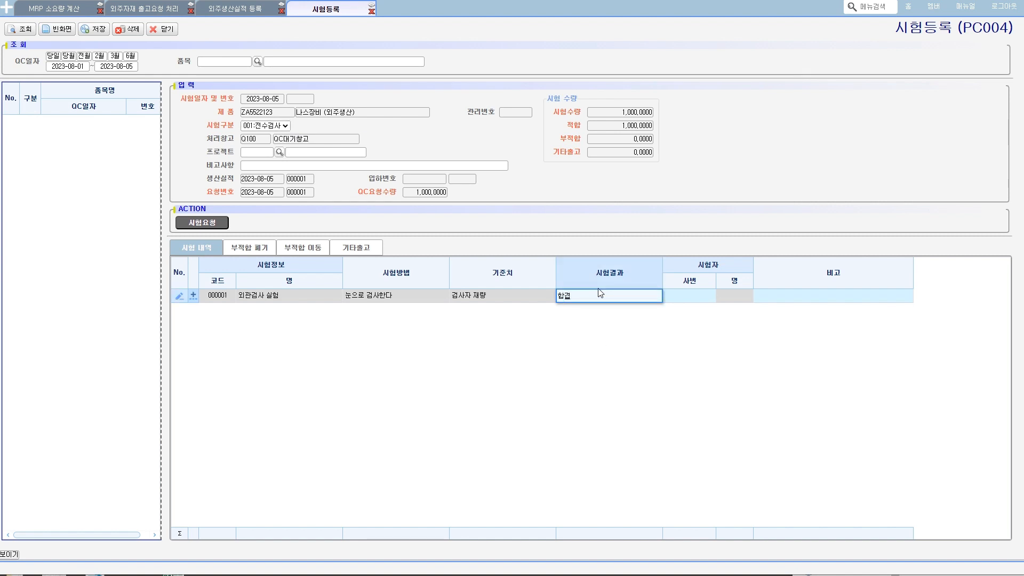
type("격")
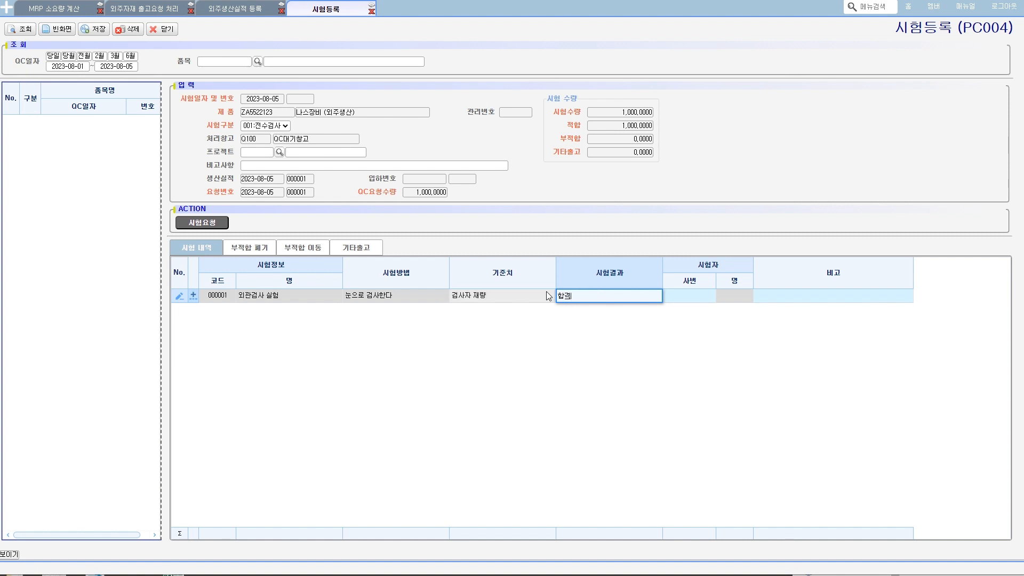
left_click(544, 295)
left_click(90, 30)
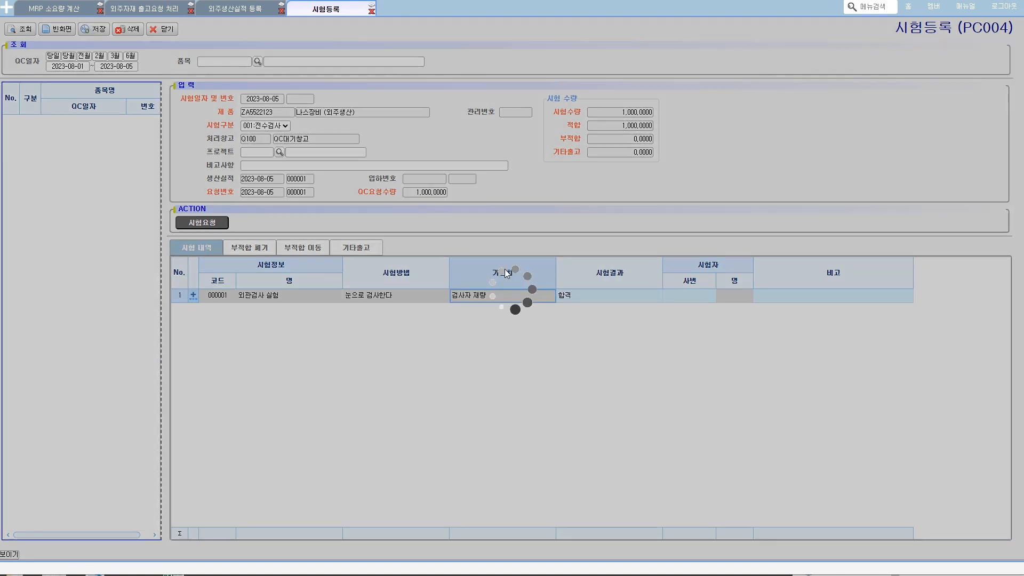
left_click(507, 310)
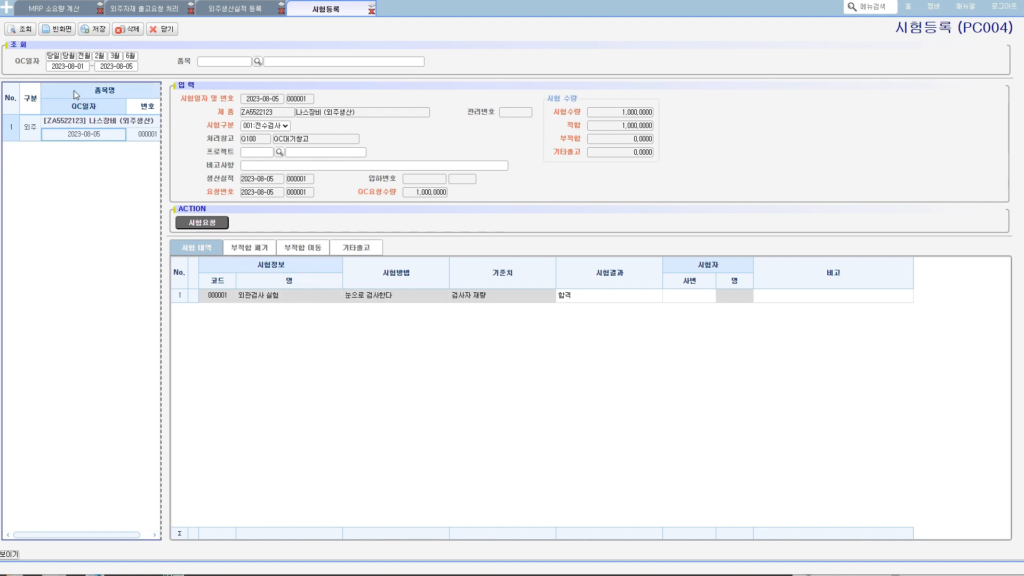
- Open 품목별 수불현황 under 물류 시스템 > 재고관리현황, and copy the product code ZA5522123 from 시험등록 for its query
left_click(5, 10)
left_click(49, 119)
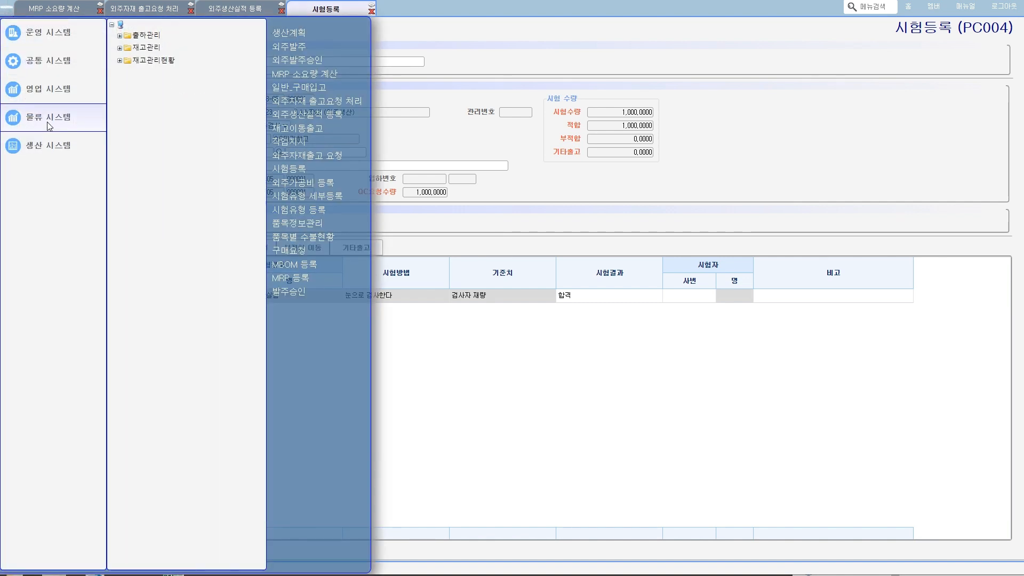
left_click(119, 61)
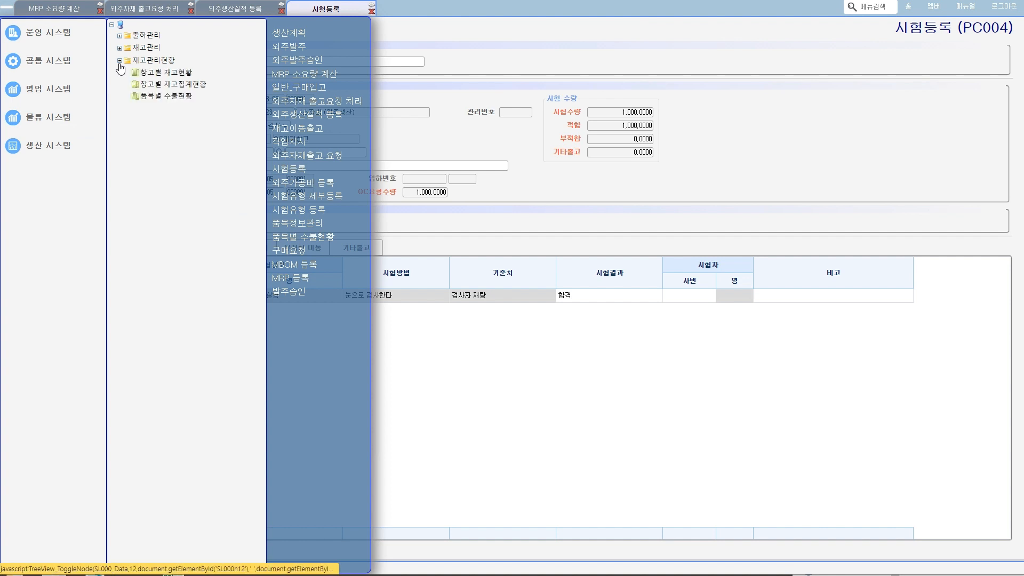
left_click(177, 100)
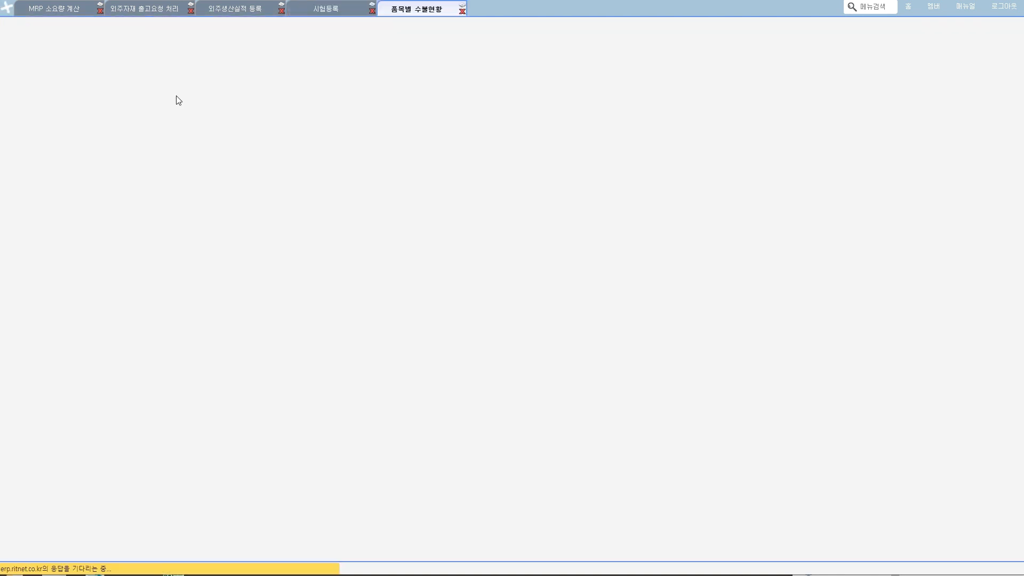
left_click(315, 7)
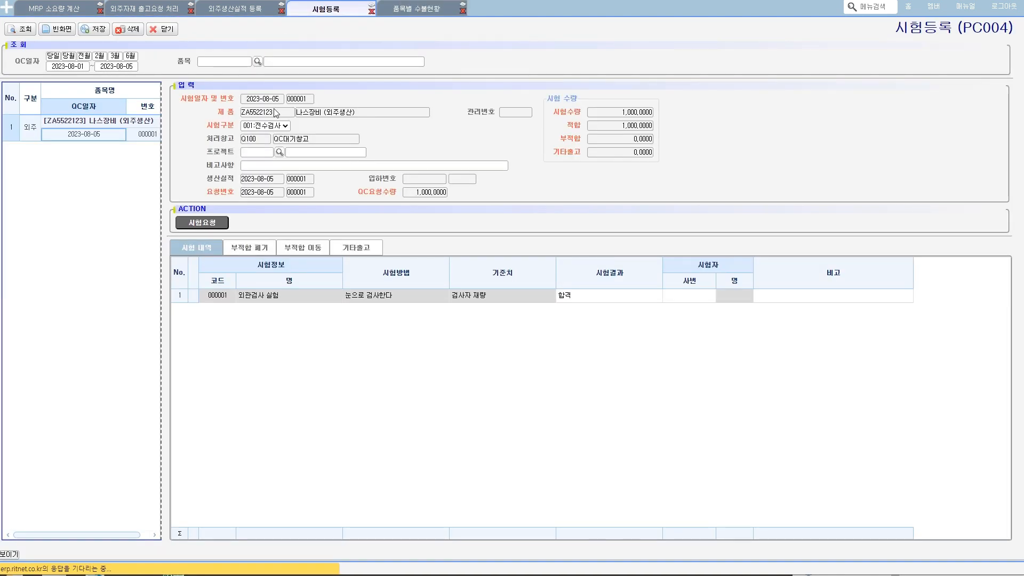
left_click_drag(286, 113, 241, 115)
key("ctrl+c")
left_click(420, 10)
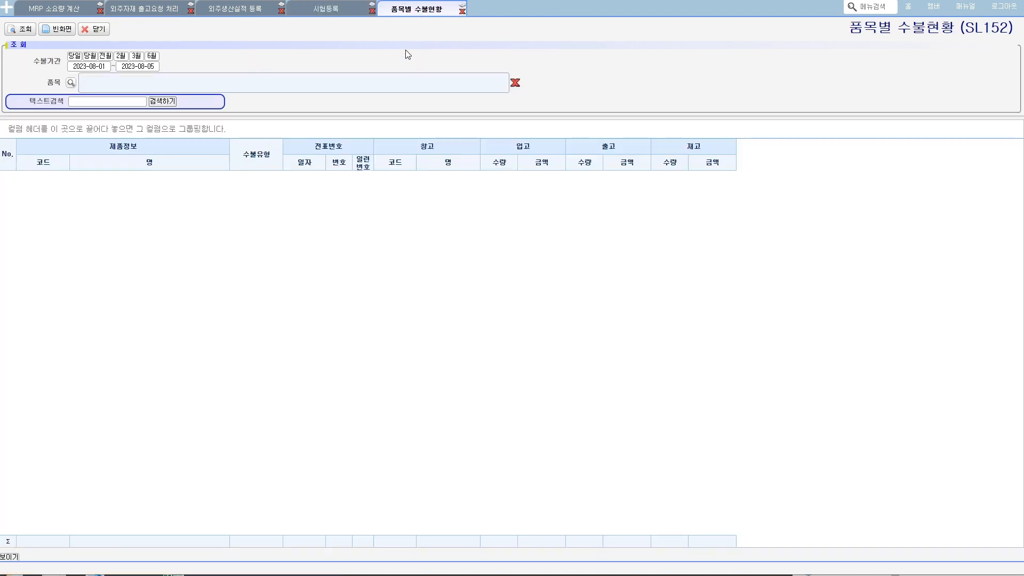
- Search the item list for ZA5522123 and add 나스장비 (외주생산) as the 품목 filter
left_click(71, 83)
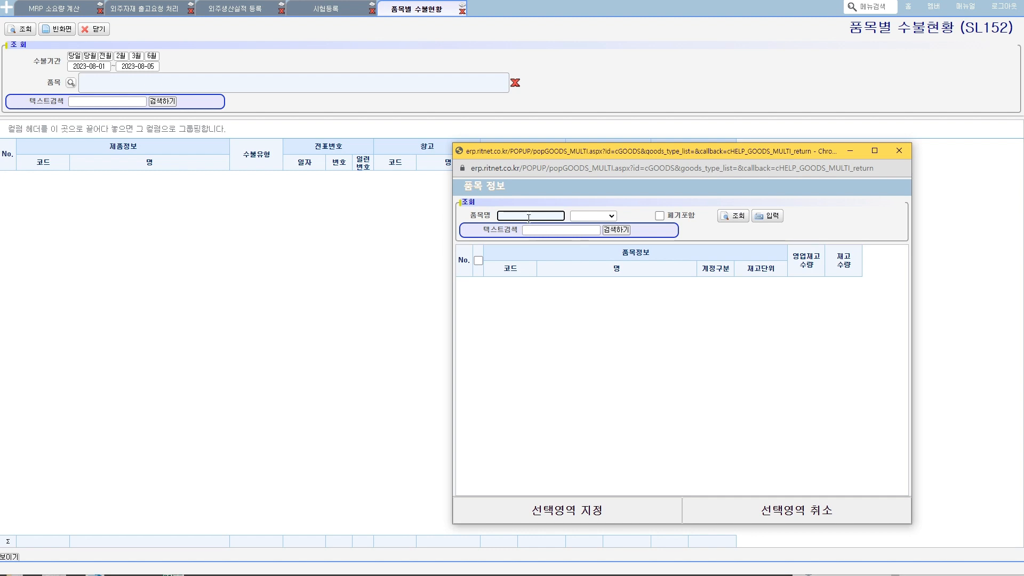
key("ctrl+v")
left_click(734, 216)
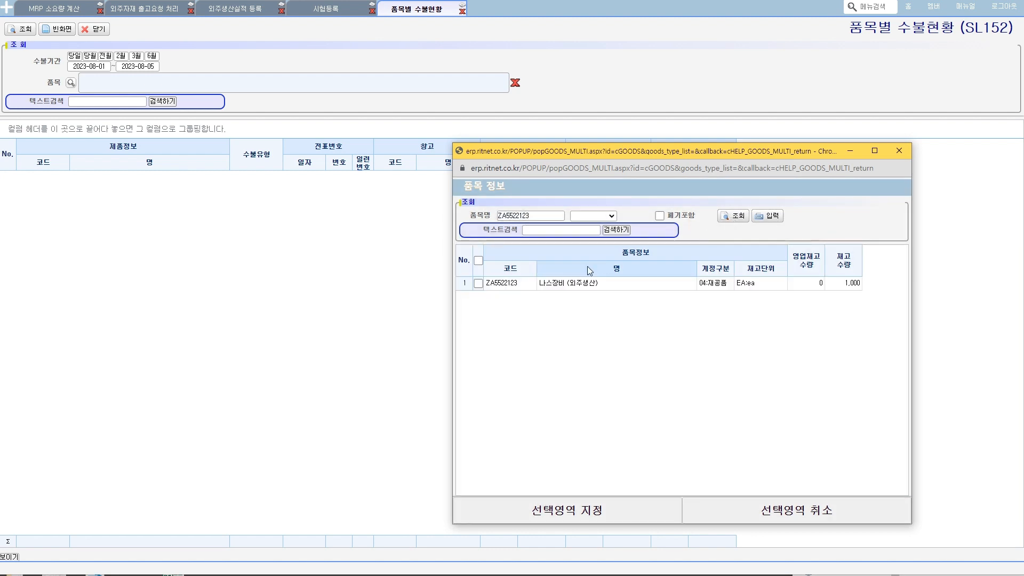
left_click(479, 284)
left_click(768, 217)
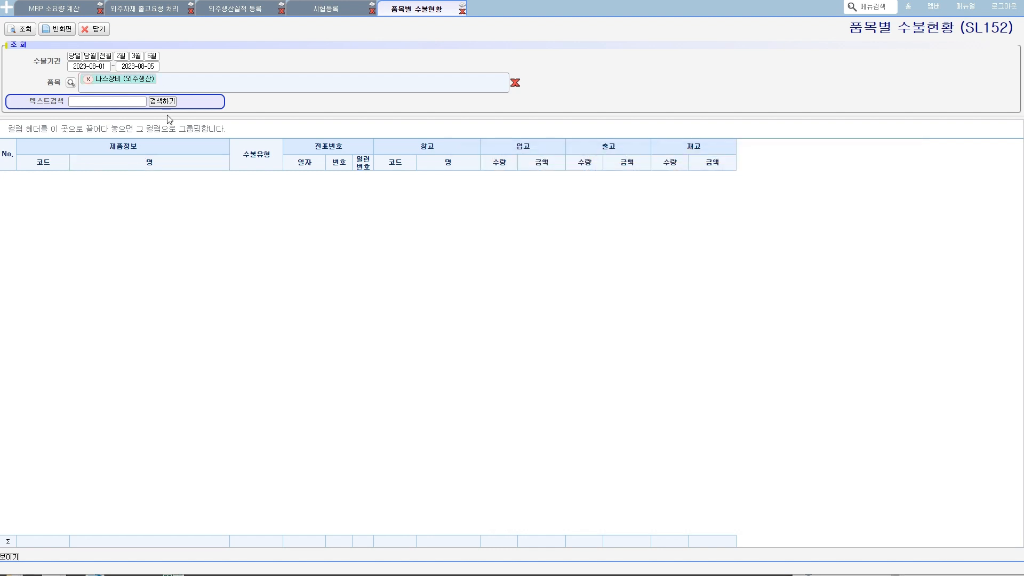
- Set the end of the 수불기간 to 2023-10-20 and query the item's stock movements
left_click(138, 66)
left_click(211, 153)
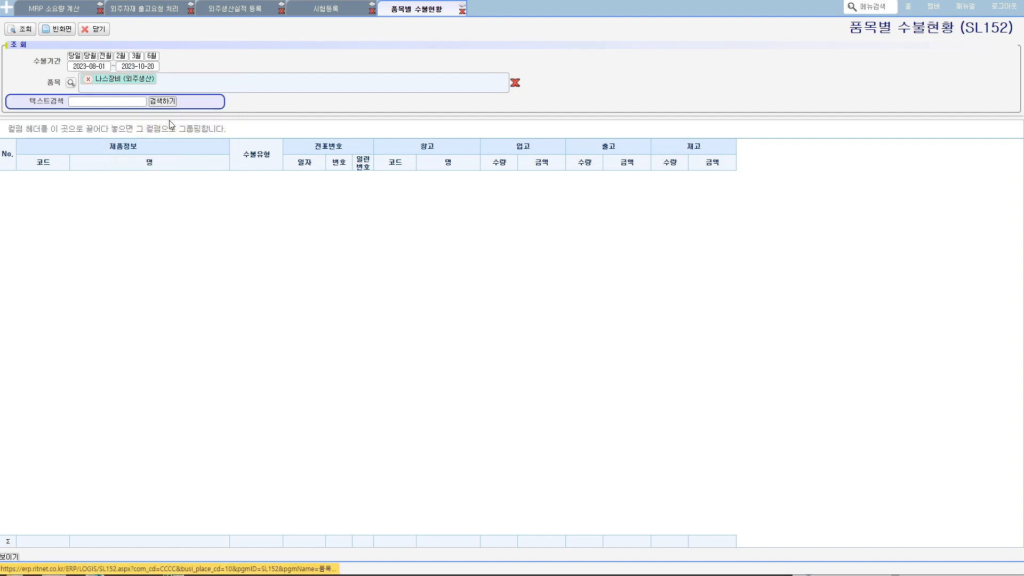
left_click(17, 29)
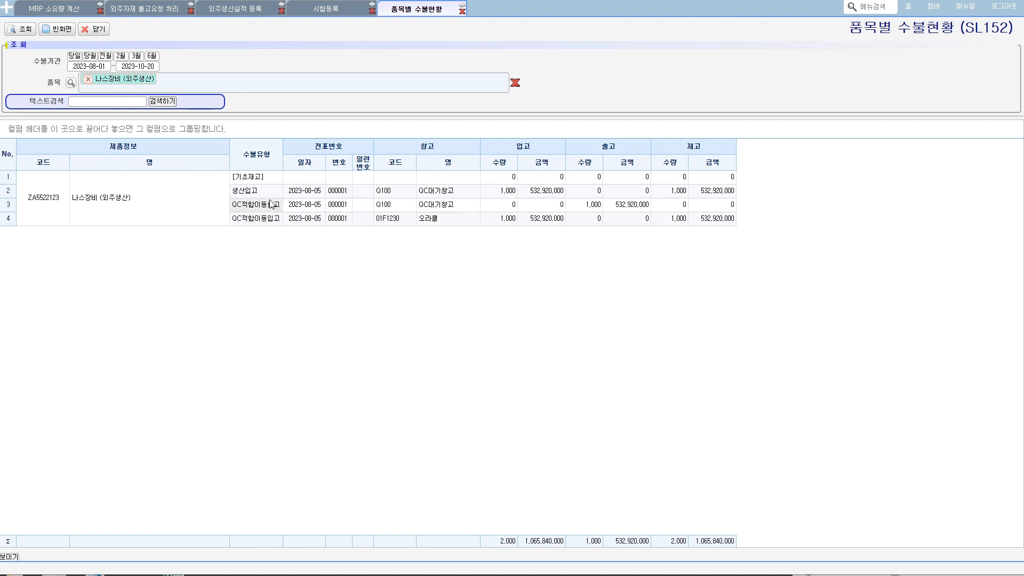
- Examine the warehouse and quantities of the 생산입고, QC적합이동출고 and QC적합이동입고 rows, marking the final warehouse and its stock
left_click(256, 191)
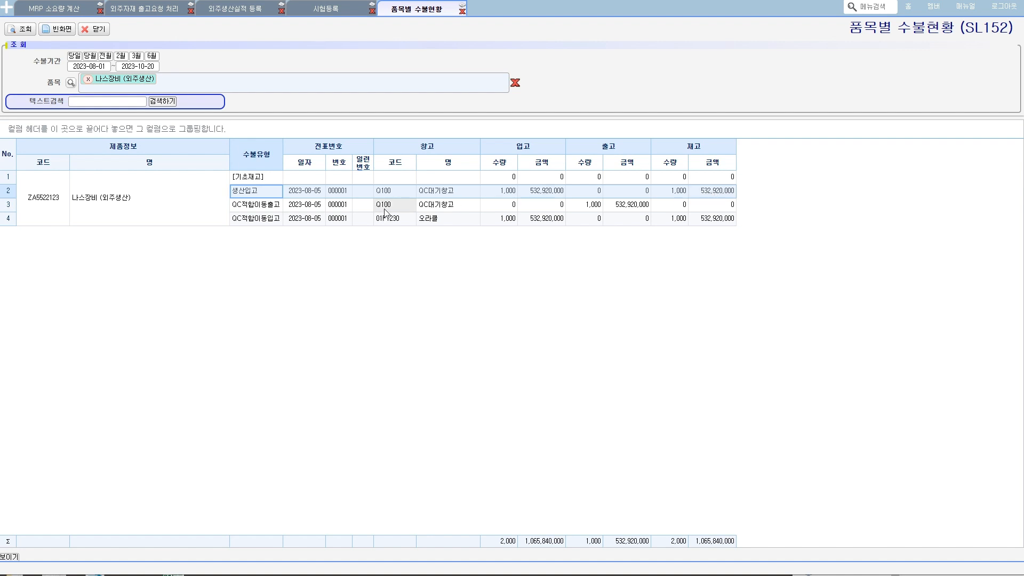
left_click(506, 200)
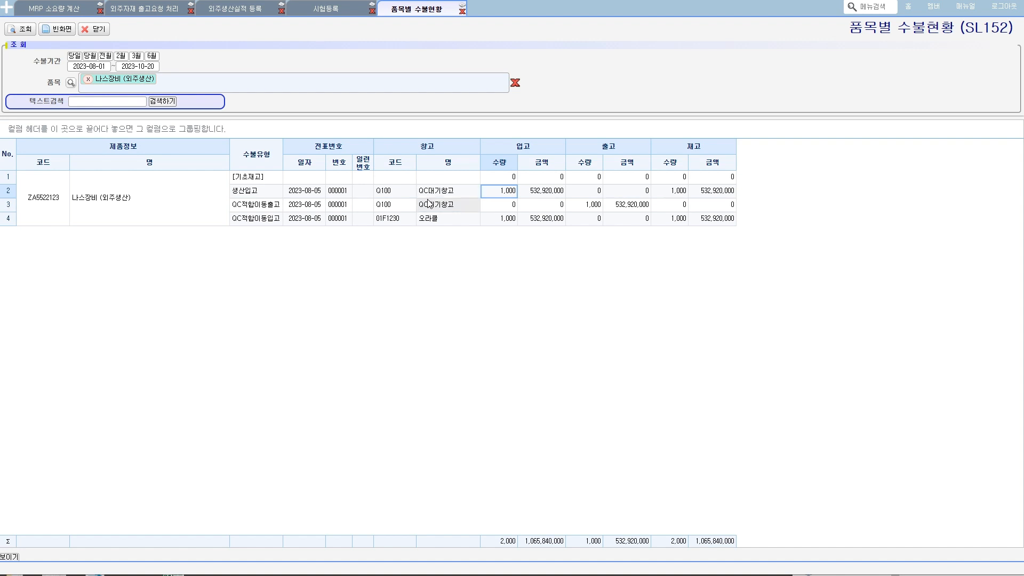
left_click(377, 192)
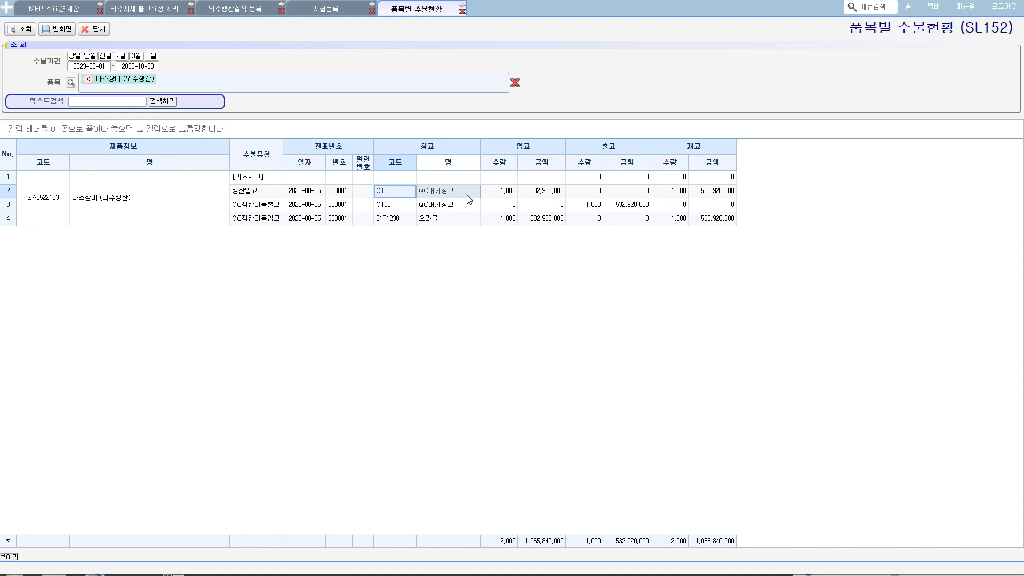
key("Down")
left_click(572, 209)
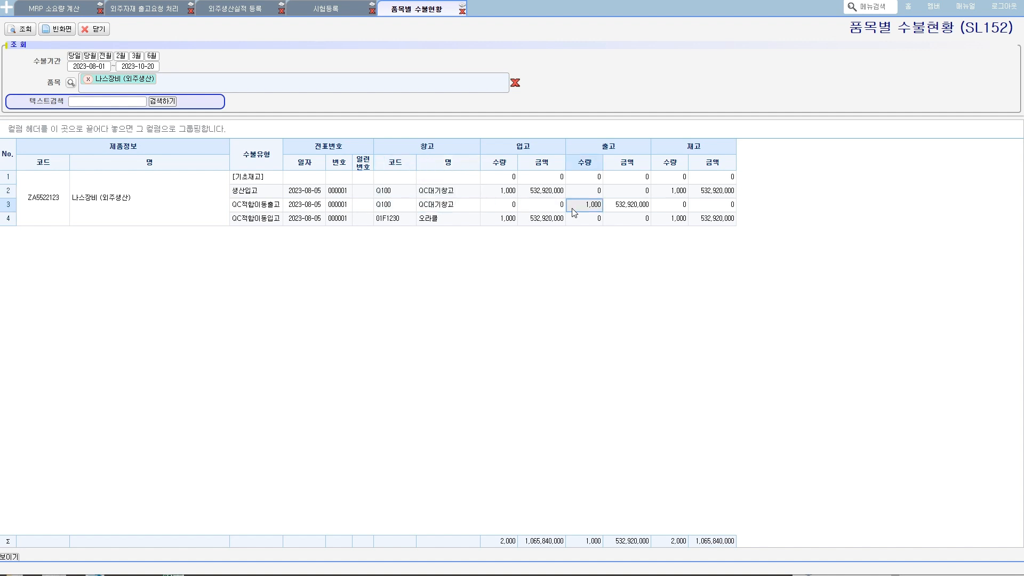
left_click(504, 220)
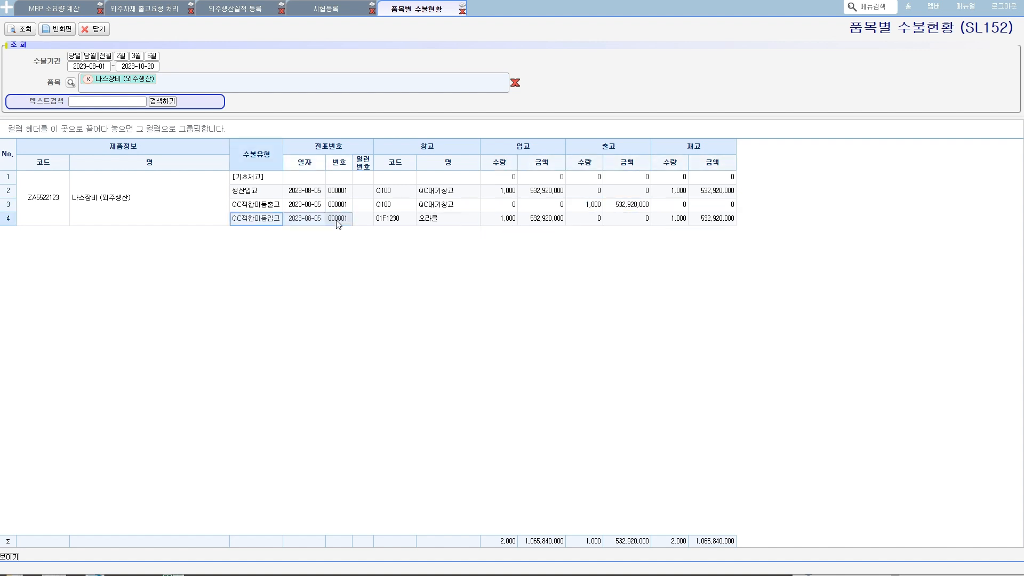
left_click(395, 220)
mouse_move(446, 230)
left_mouse_down()
mouse_move(372, 232)
mouse_move(414, 235)
left_mouse_up()
left_click_drag(676, 208, 680, 231)
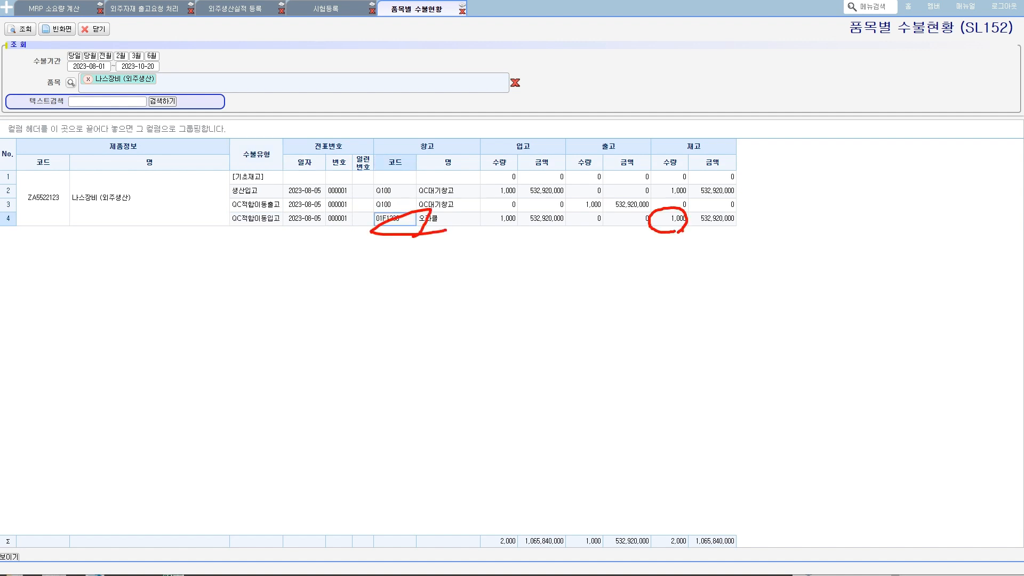
key("Escape")
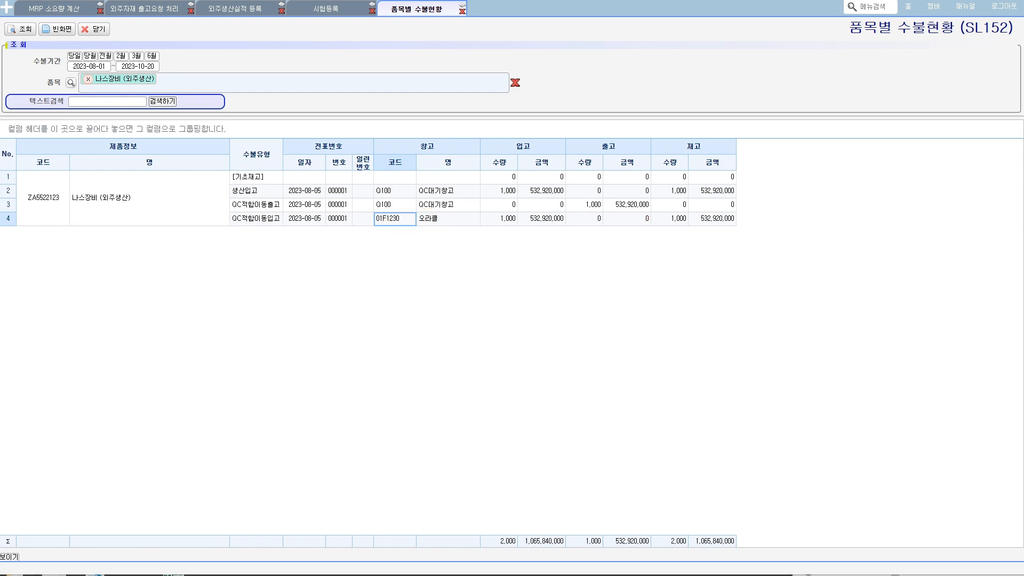
- Point out the 자사로 재고이동 stage in the Notepad process notes and show 재고관리 under 물류 시스템 in the ERP
key("alt+Tab")
left_click_drag(681, 392, 752, 391)
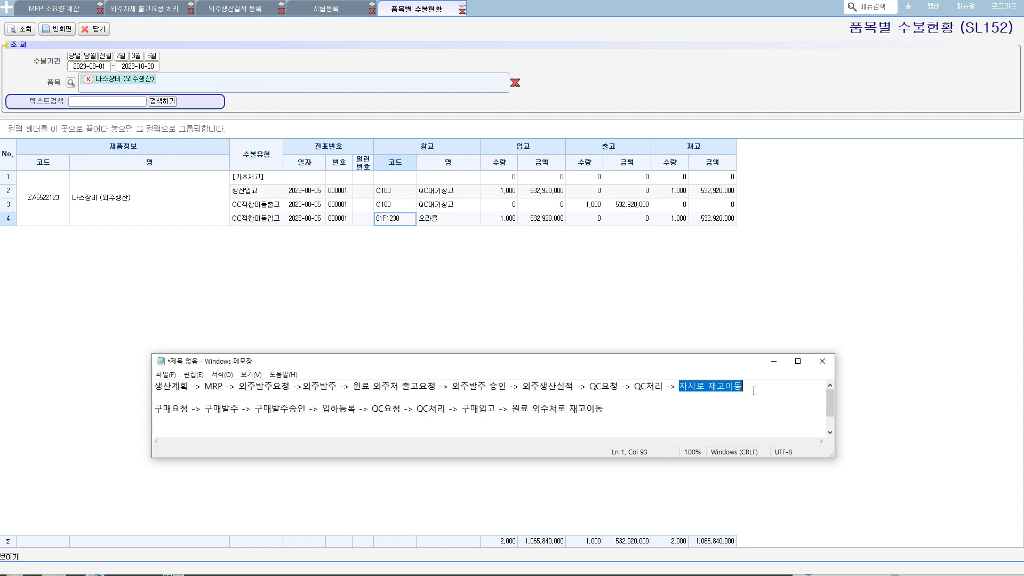
left_click(8, 9)
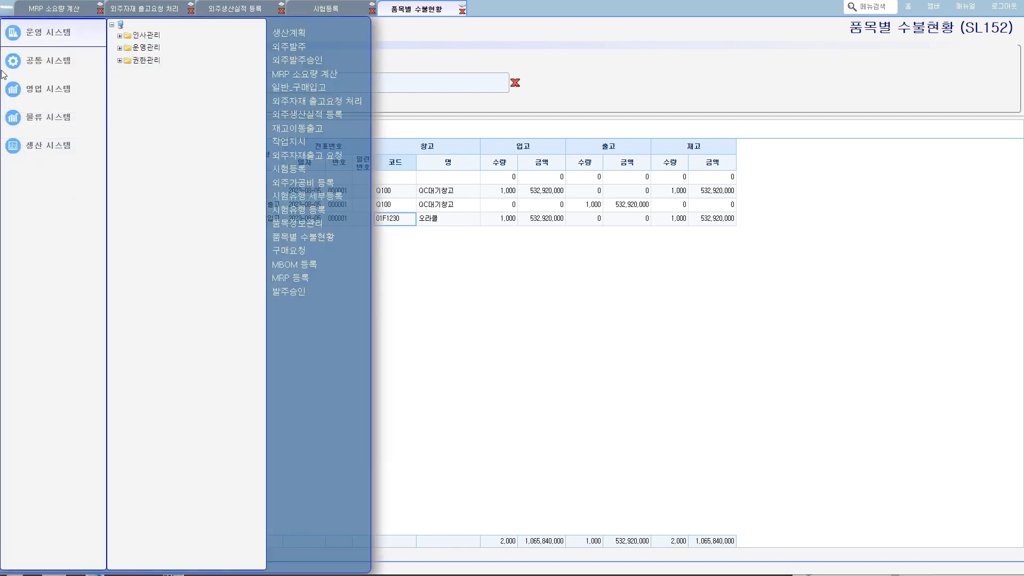
mouse_move(77, 118)
left_click(119, 59)
left_click(120, 48)
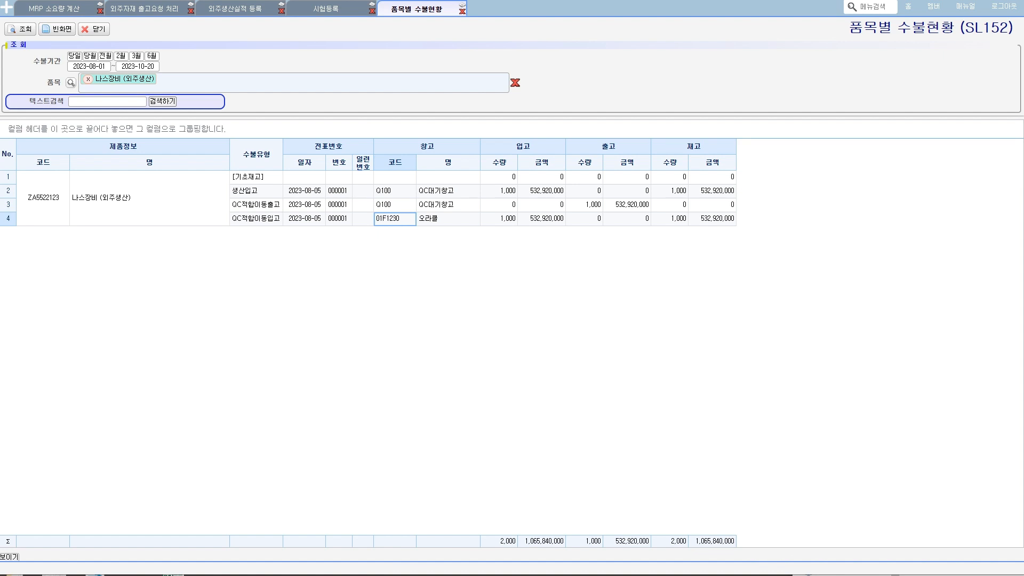
- Switch back to the Notepad notes and review the whole outsourced production and purchasing flows, starting from 생산계획
key("alt+Tab")
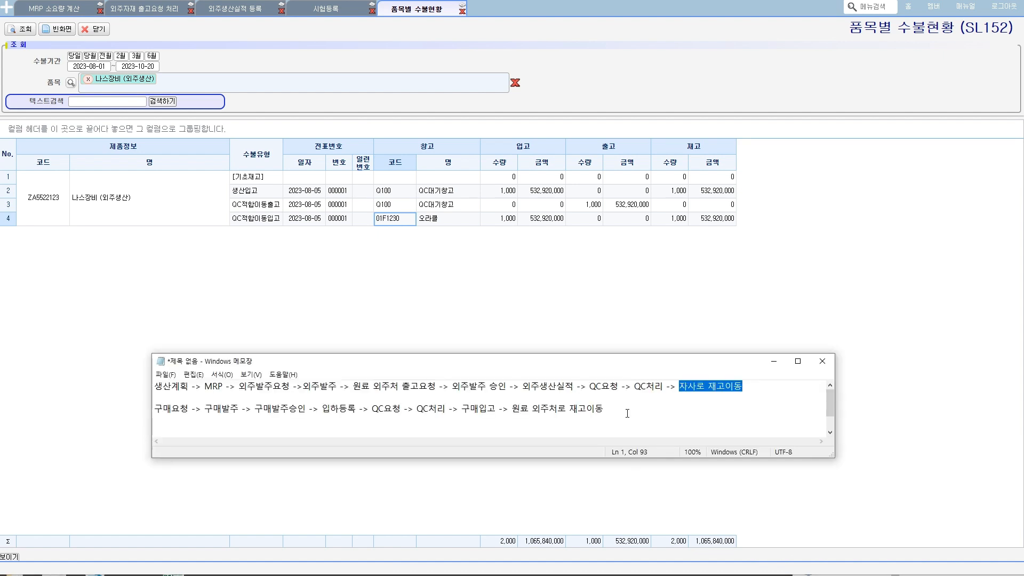
left_click_drag(627, 413, 154, 383)
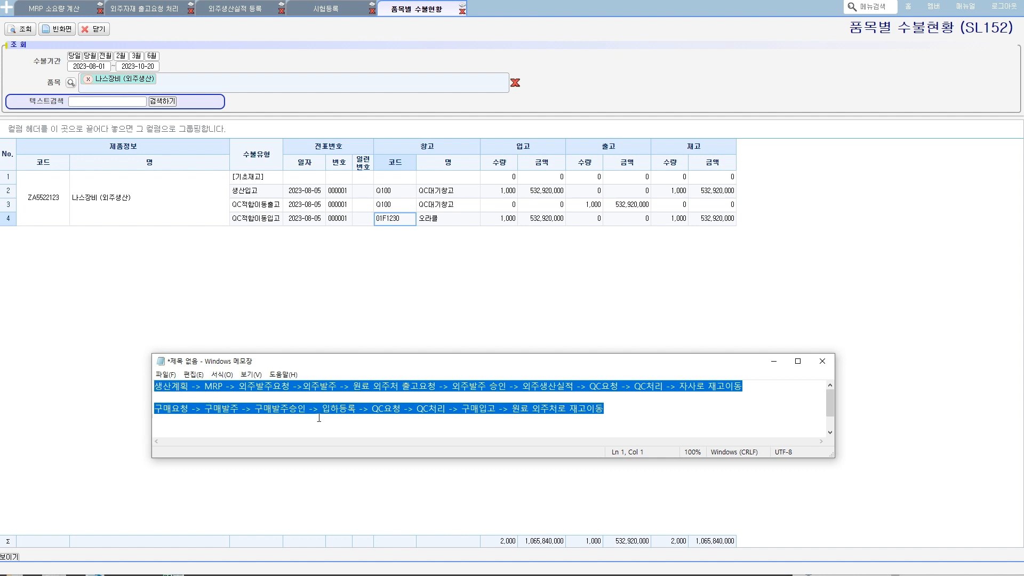
left_click(470, 426)
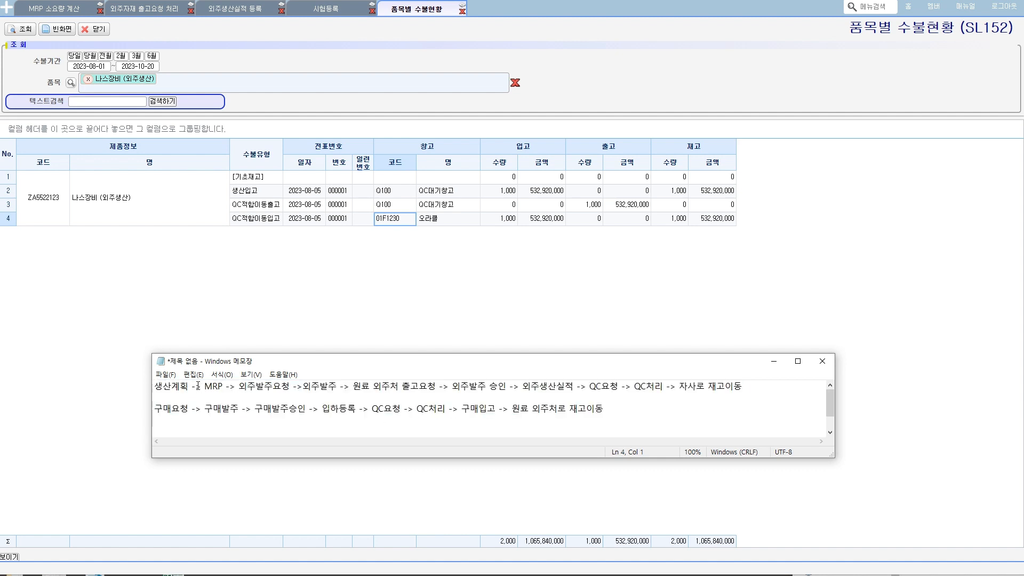
left_click_drag(195, 386, 455, 394)
left_click_drag(558, 395, 697, 386)
left_click(659, 406)
- Highlight individual stages of the outsourcing flow, including 원료 외주처 출고요청, 외주발주 and QC처리, and the stretch from MRP to QC처리
left_click_drag(350, 390, 428, 391)
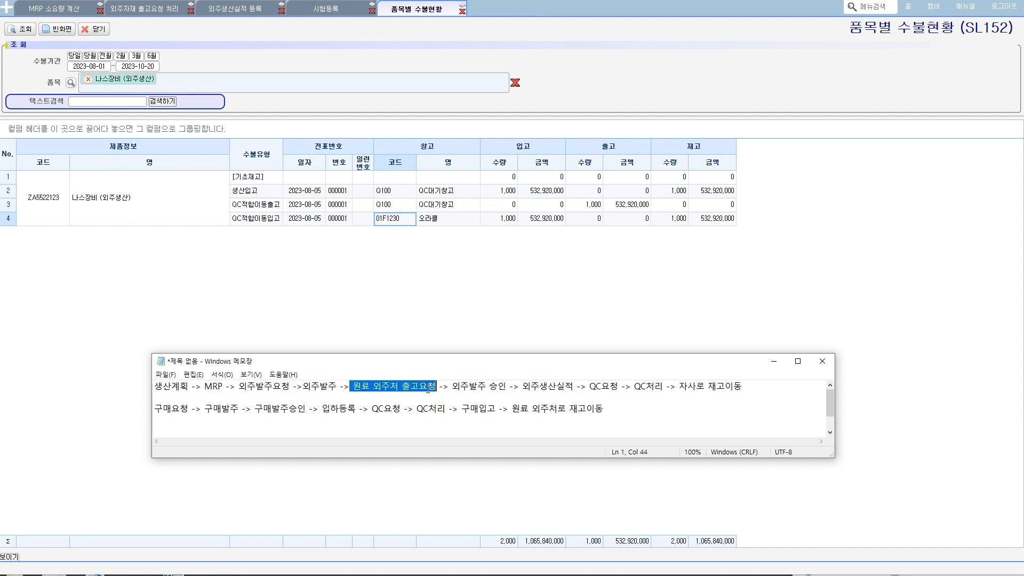
left_click_drag(251, 387, 316, 388)
left_click_drag(451, 387, 477, 387)
left_click_drag(742, 389, 549, 388)
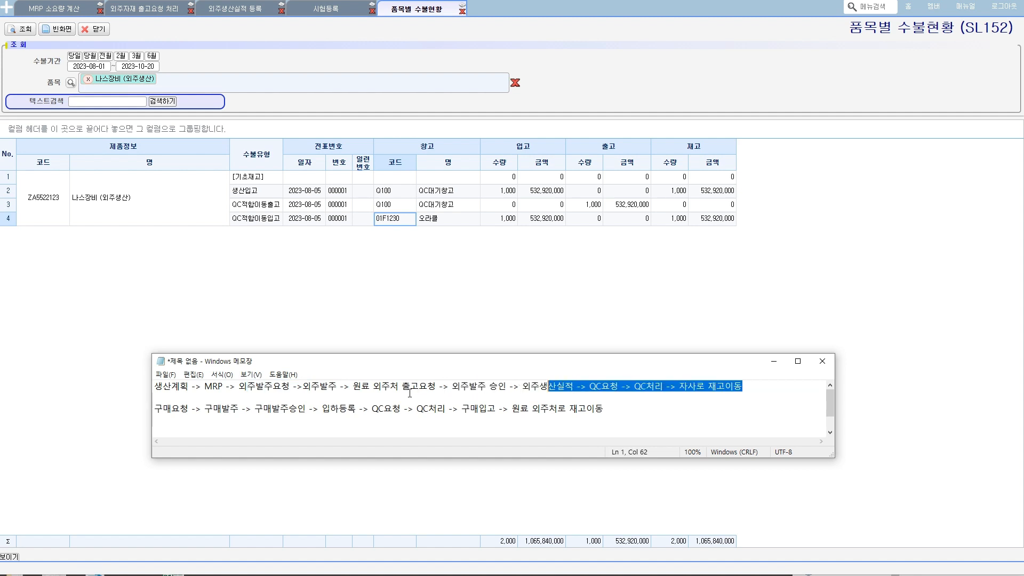
left_click(608, 412)
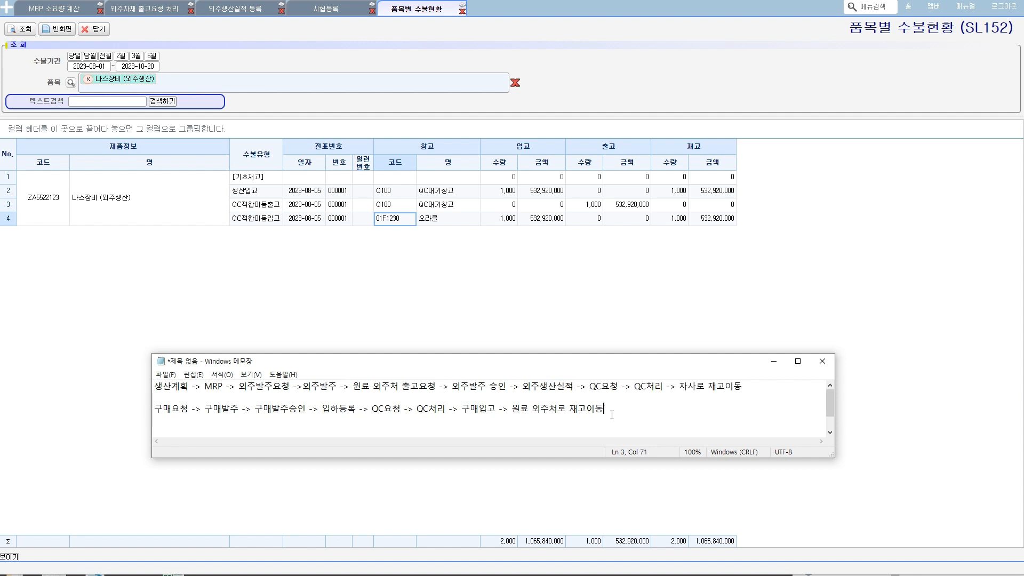
left_click_drag(627, 387, 666, 388)
left_click_drag(306, 386, 338, 384)
left_click(415, 407)
left_click_drag(240, 389, 667, 386)
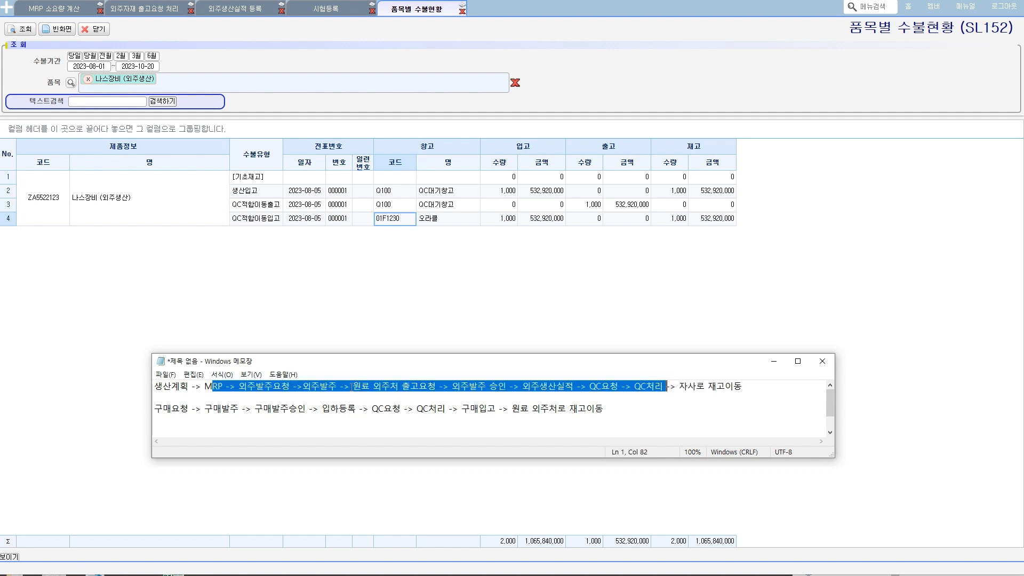